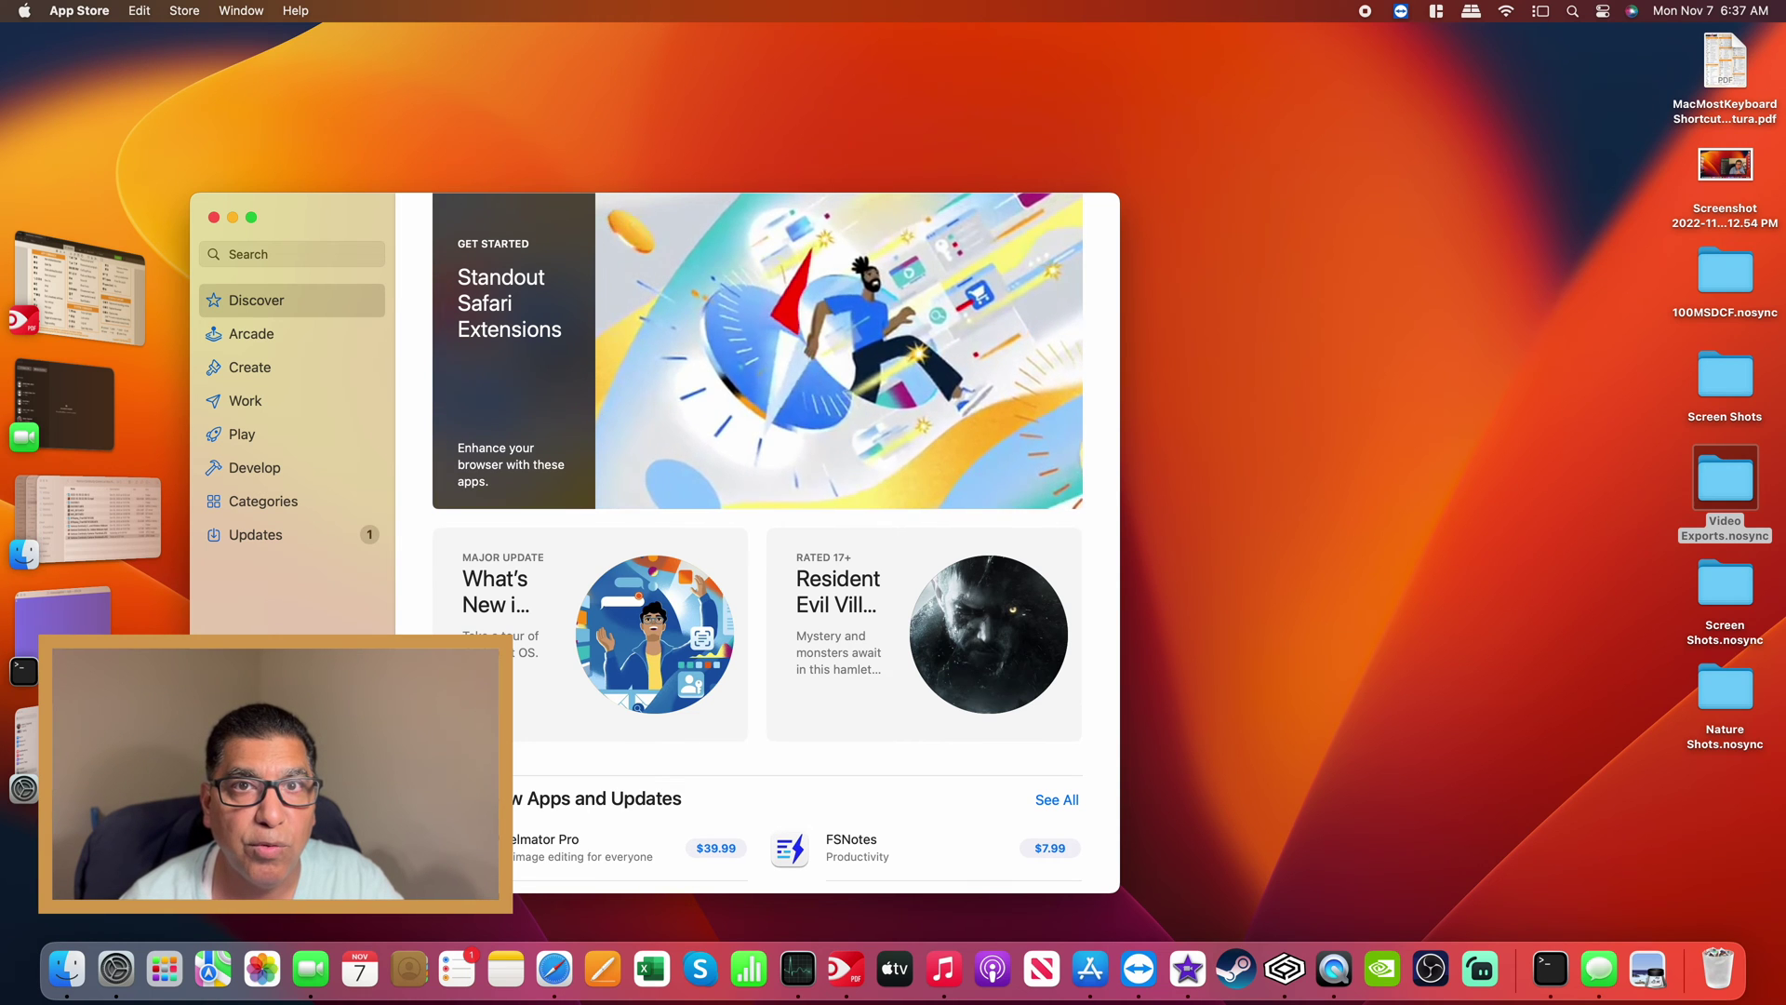
Search the App Store for 'phonto' and filter results to iPhone & iPad Apps.
click(282, 253)
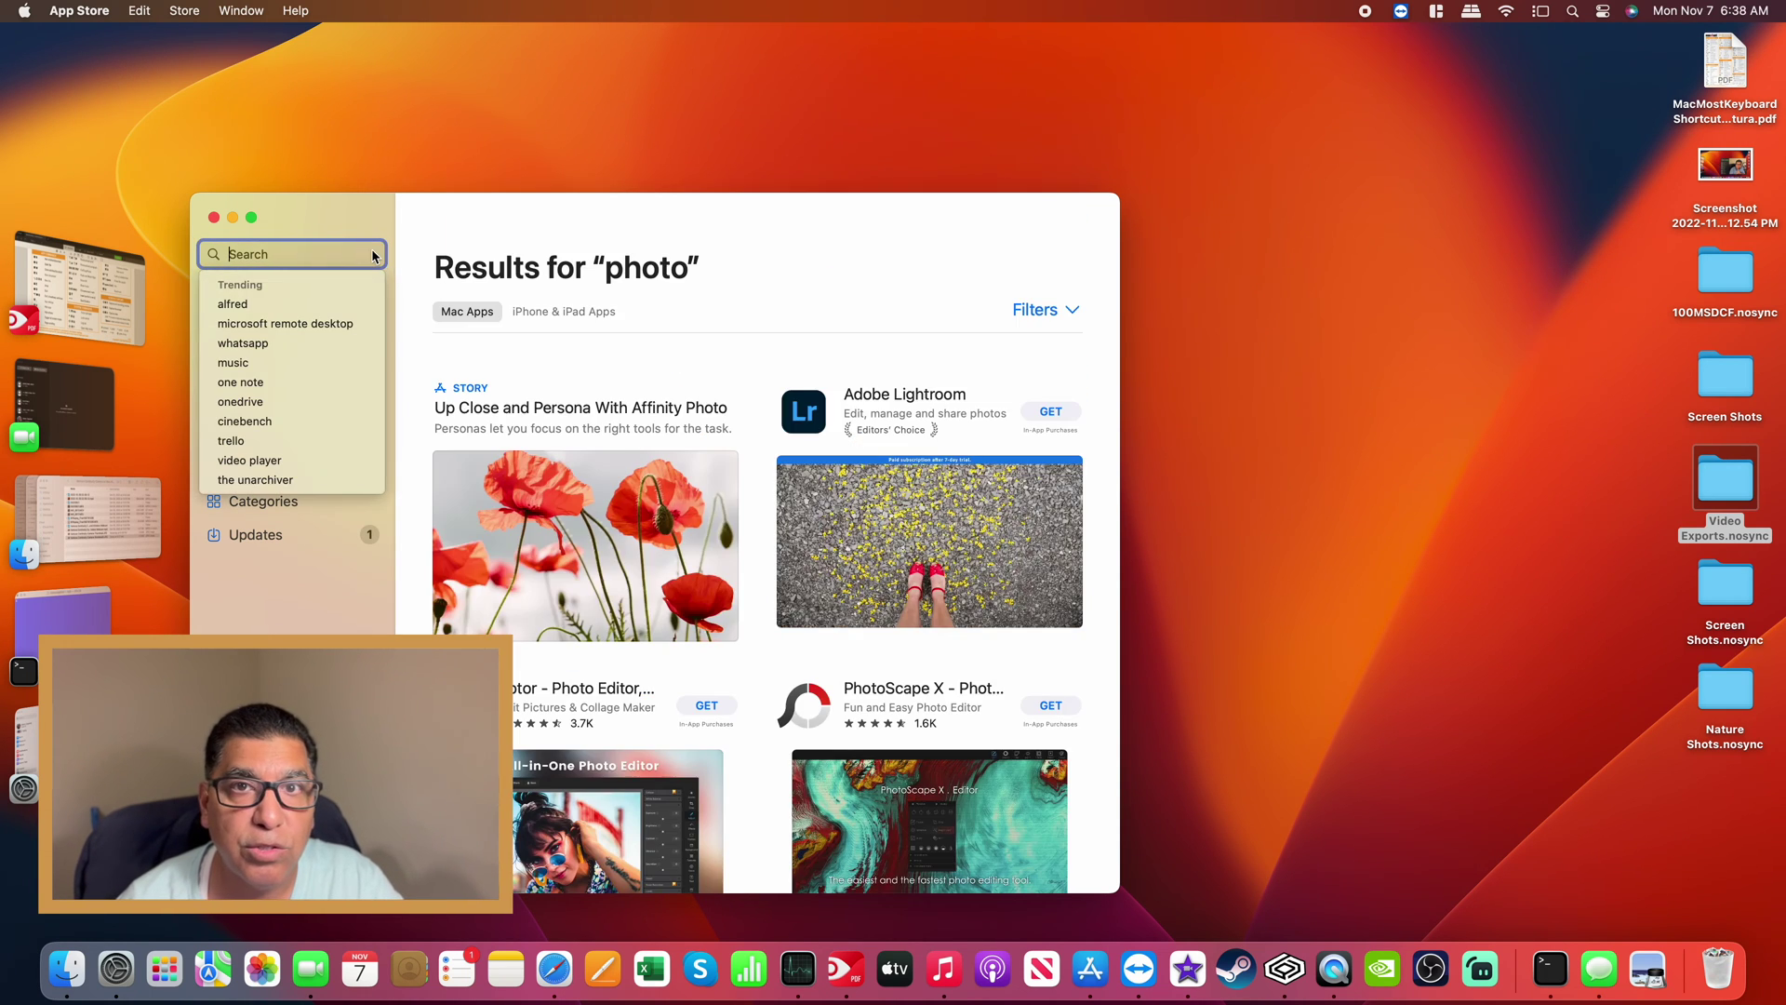
text(phonto)
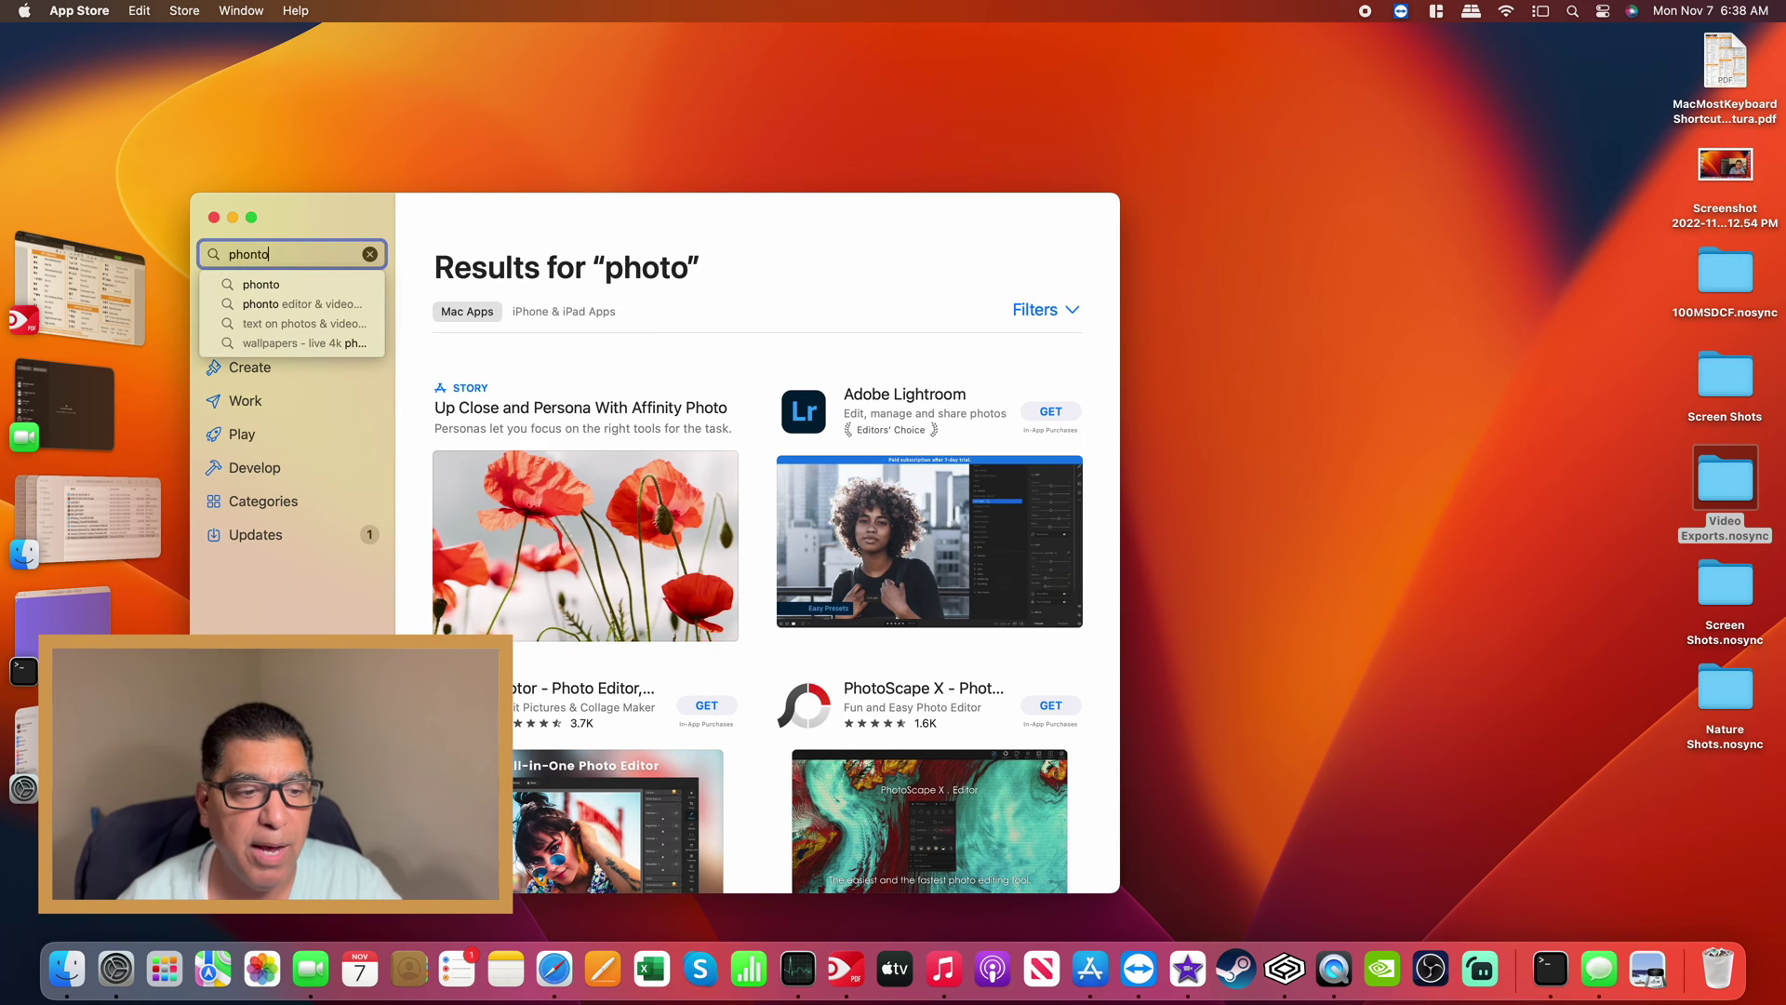
key(Return)
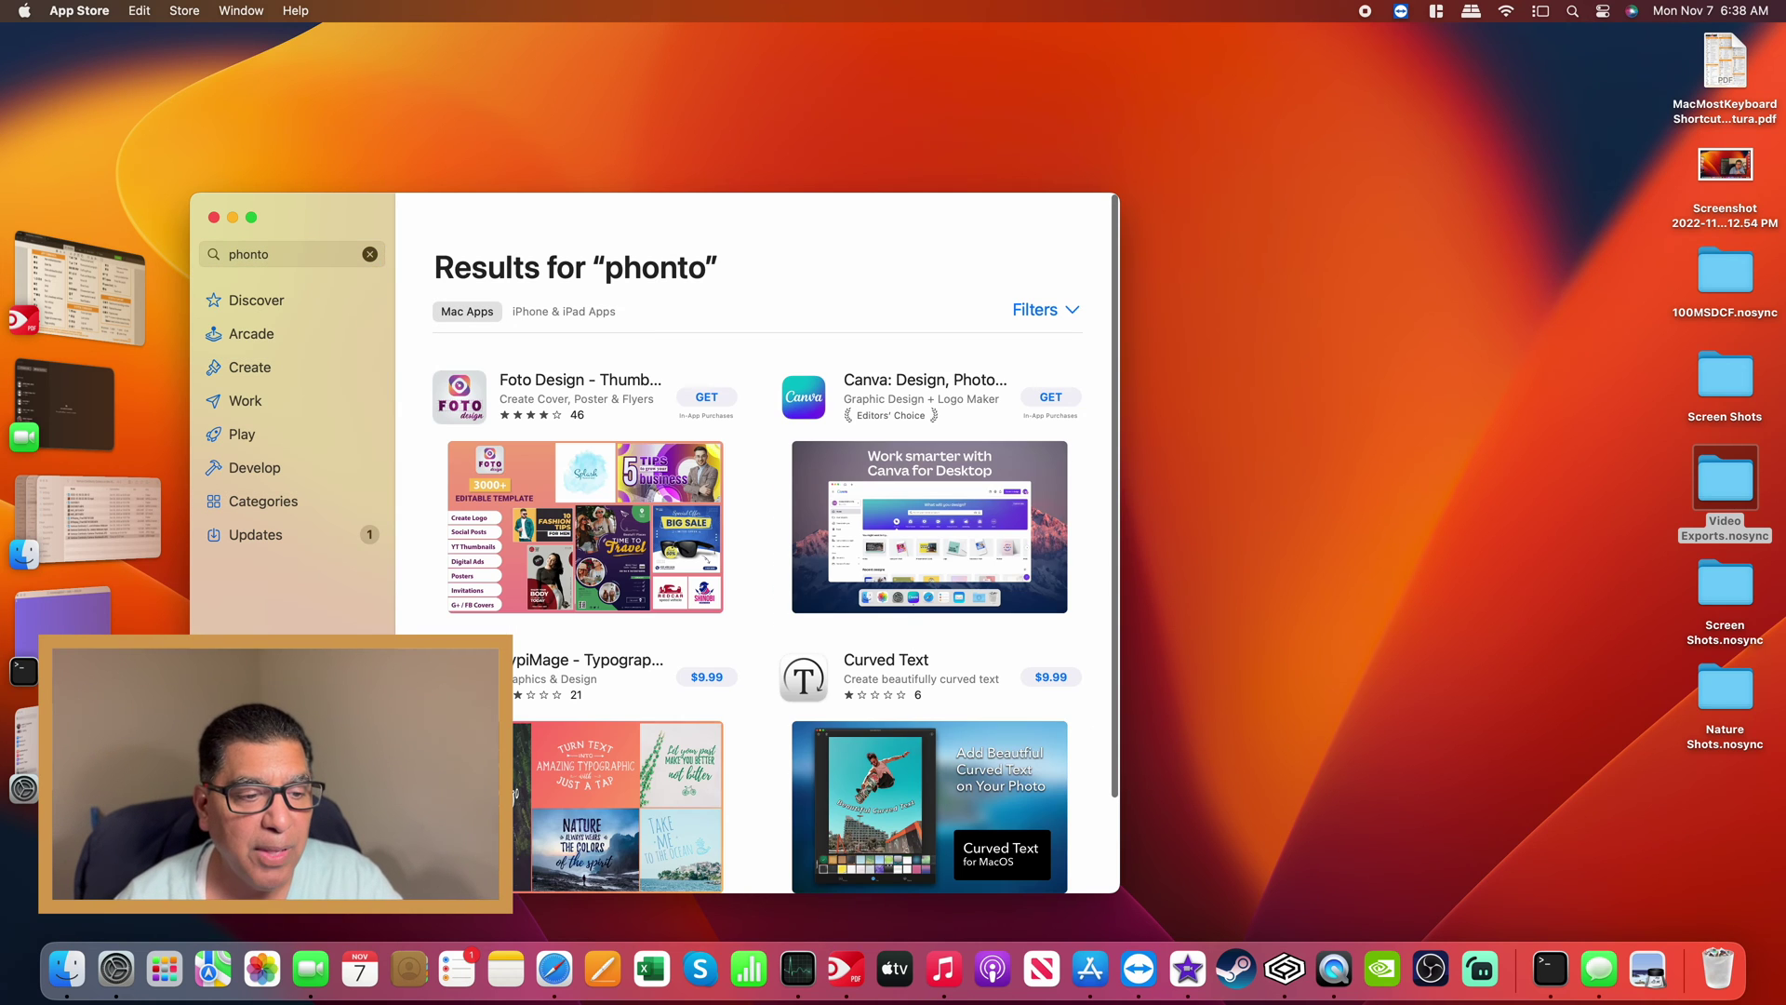
scroll(566, 487, down, 3)
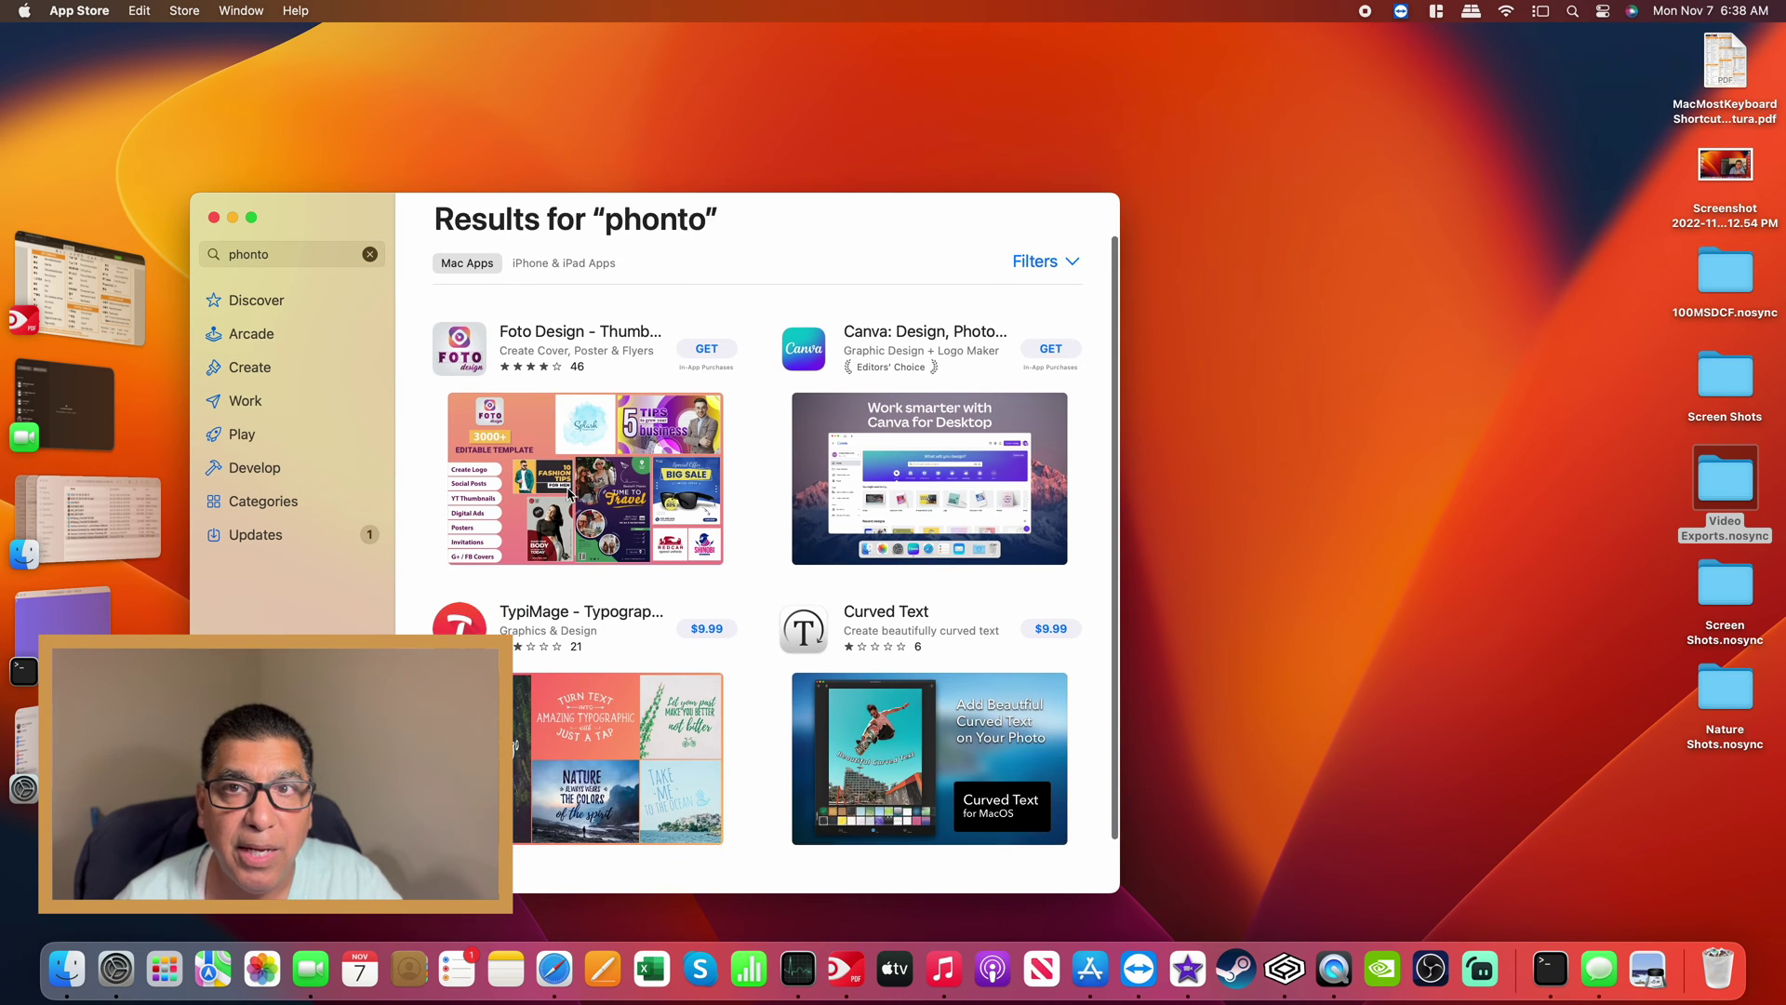
scroll(568, 493, up, 3)
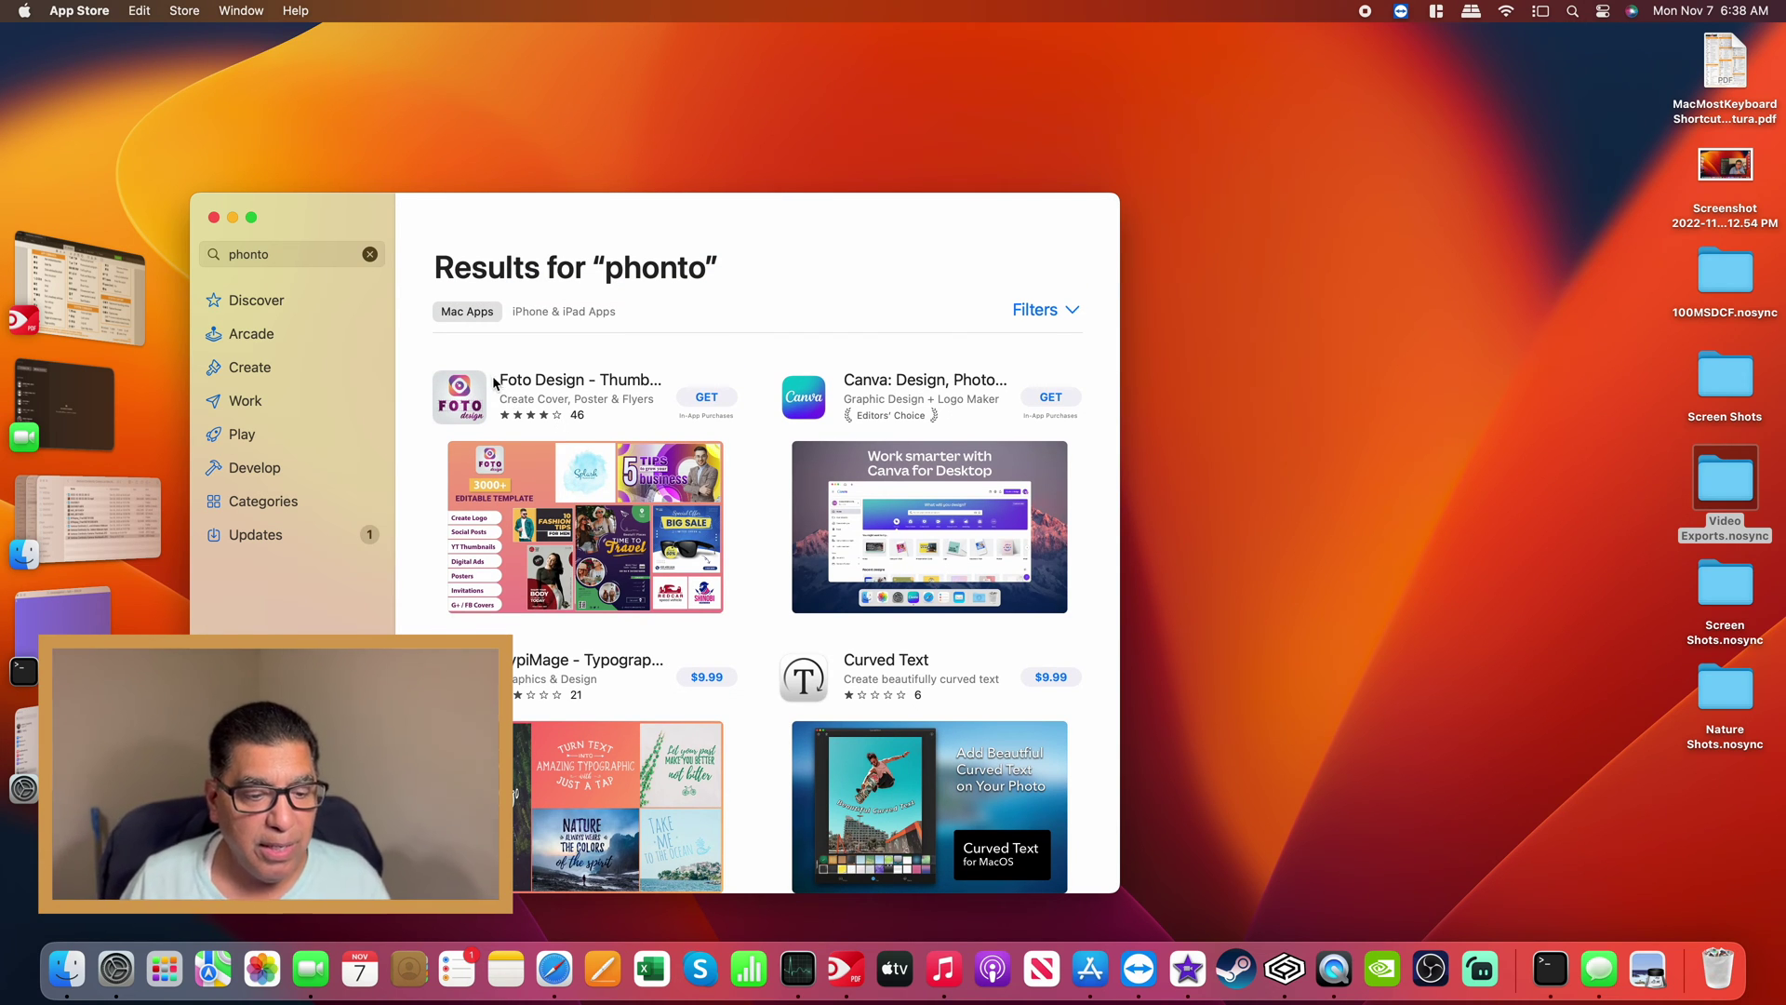
click(551, 313)
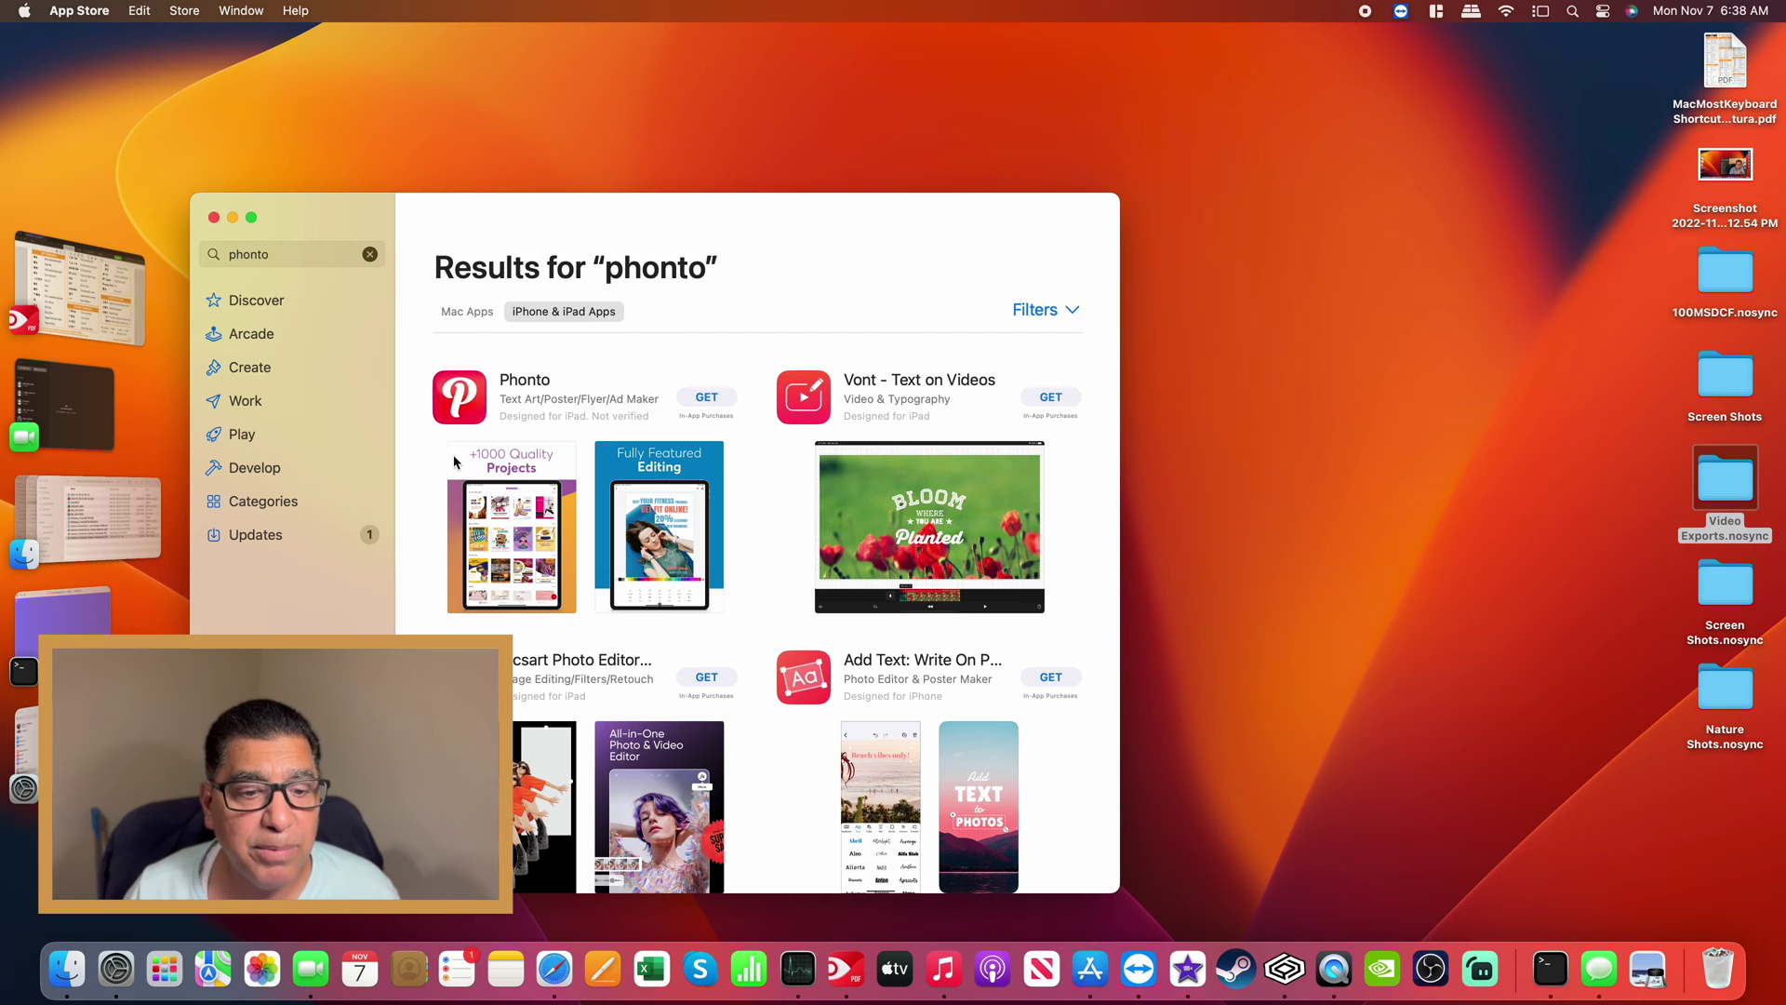
Install the Phonto app and launch it to its template gallery.
click(707, 398)
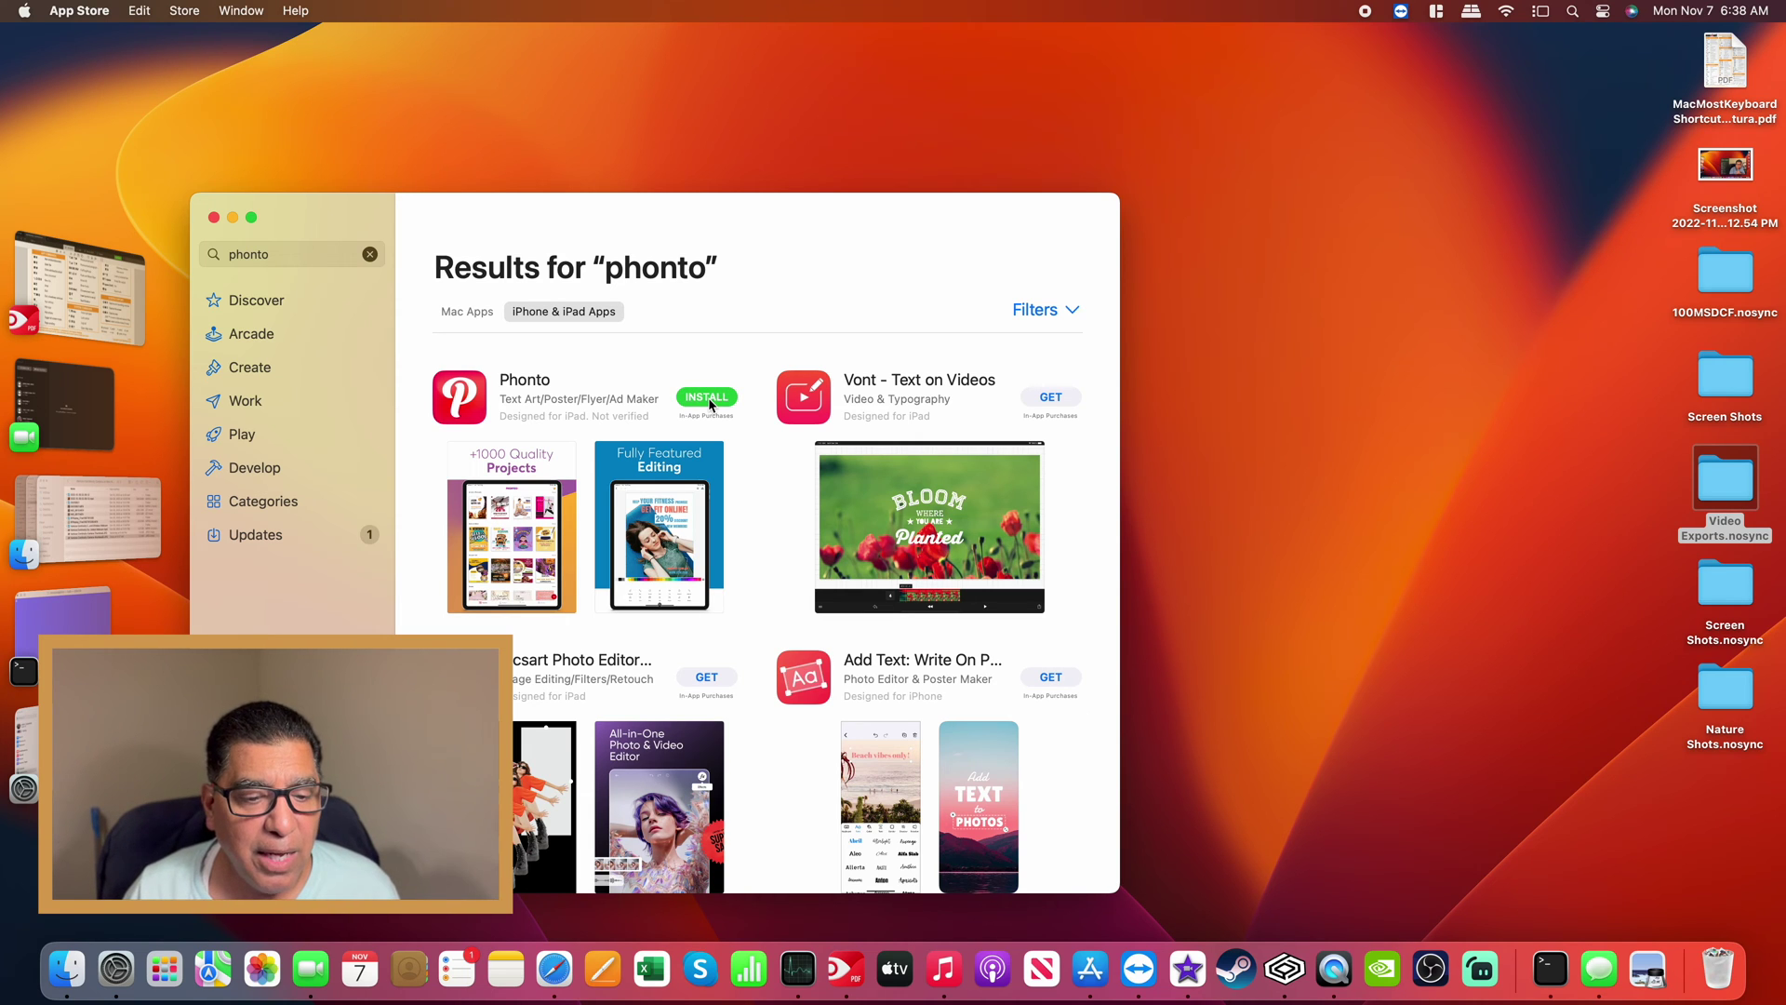
click(706, 397)
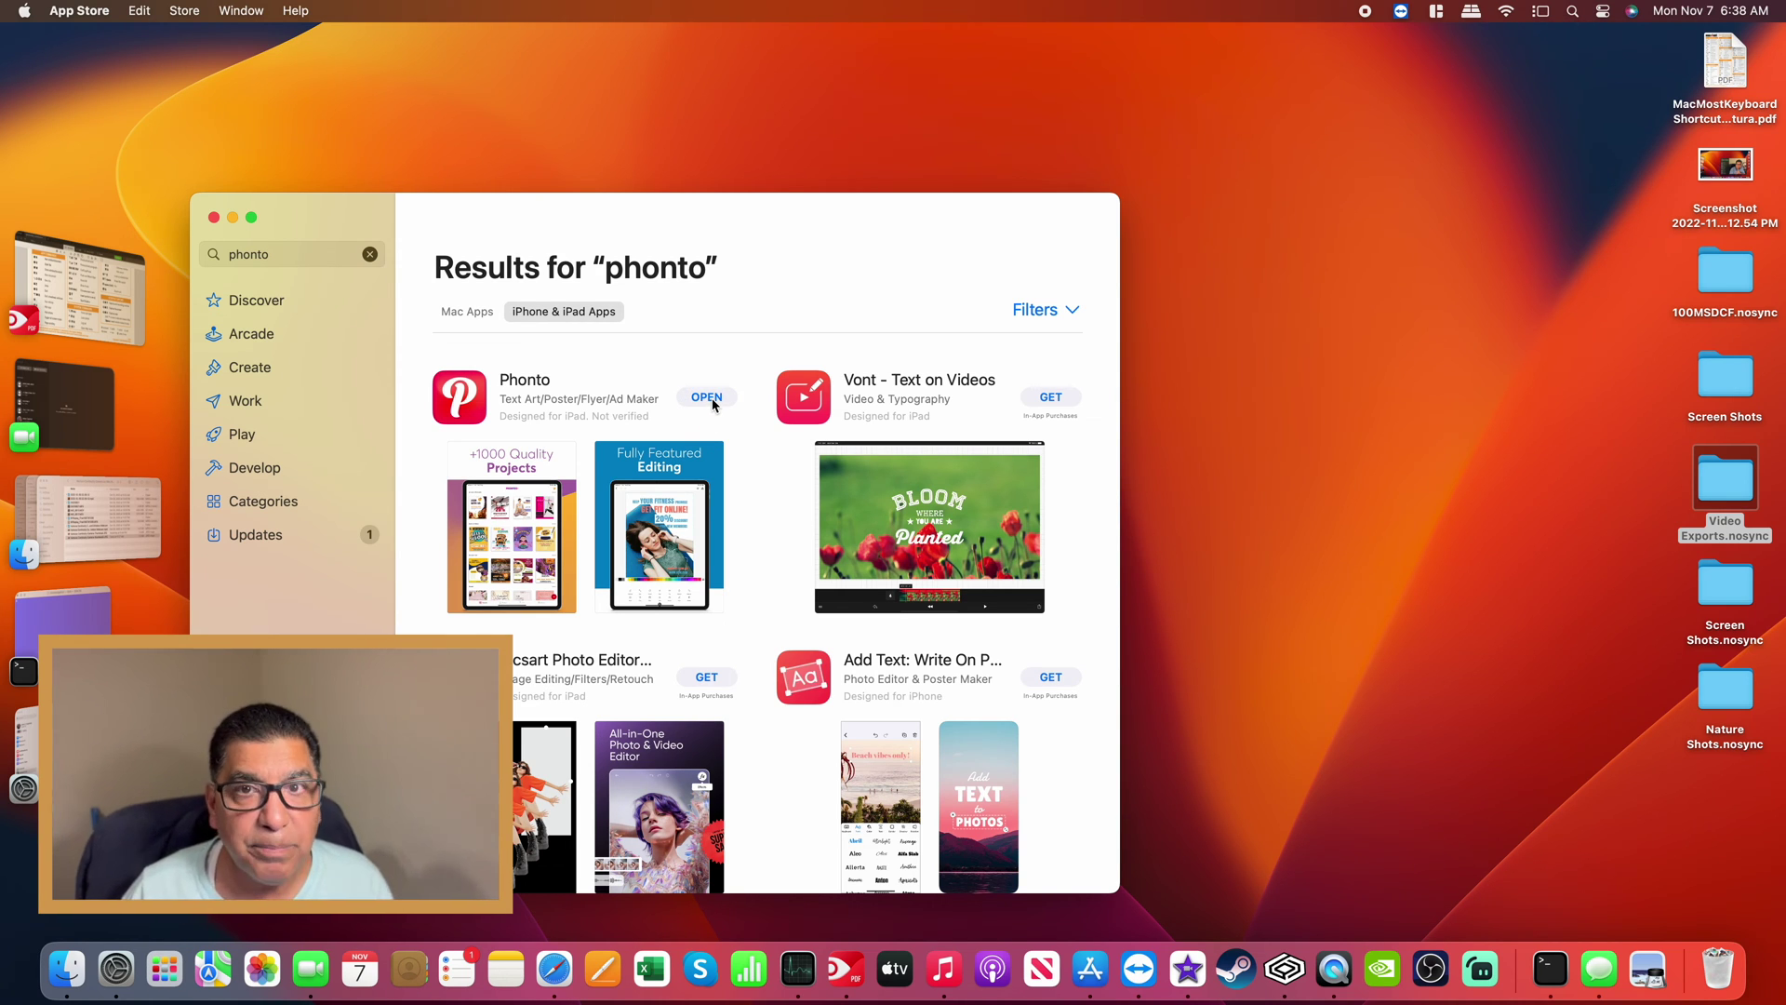
click(712, 402)
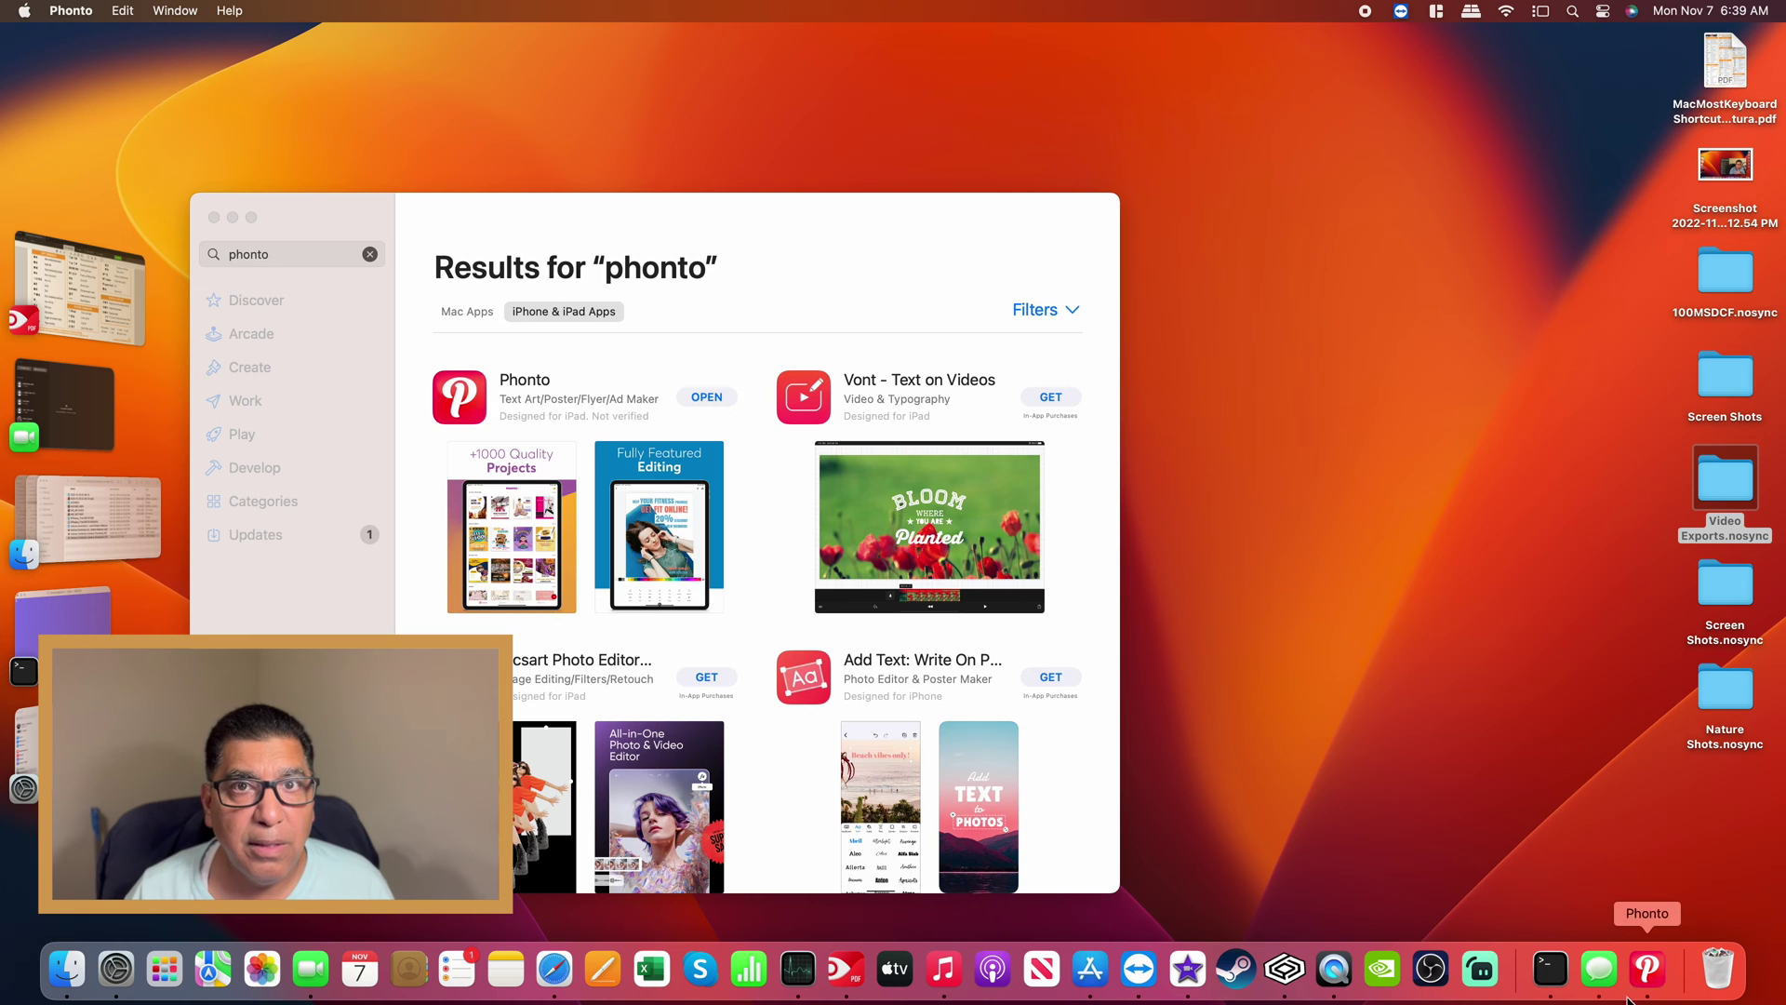
click(1646, 967)
Start a Phonto project from the library photo of the man holding the USB-C adapter box, allowing access to all photos.
scroll(1069, 744, down, 2)
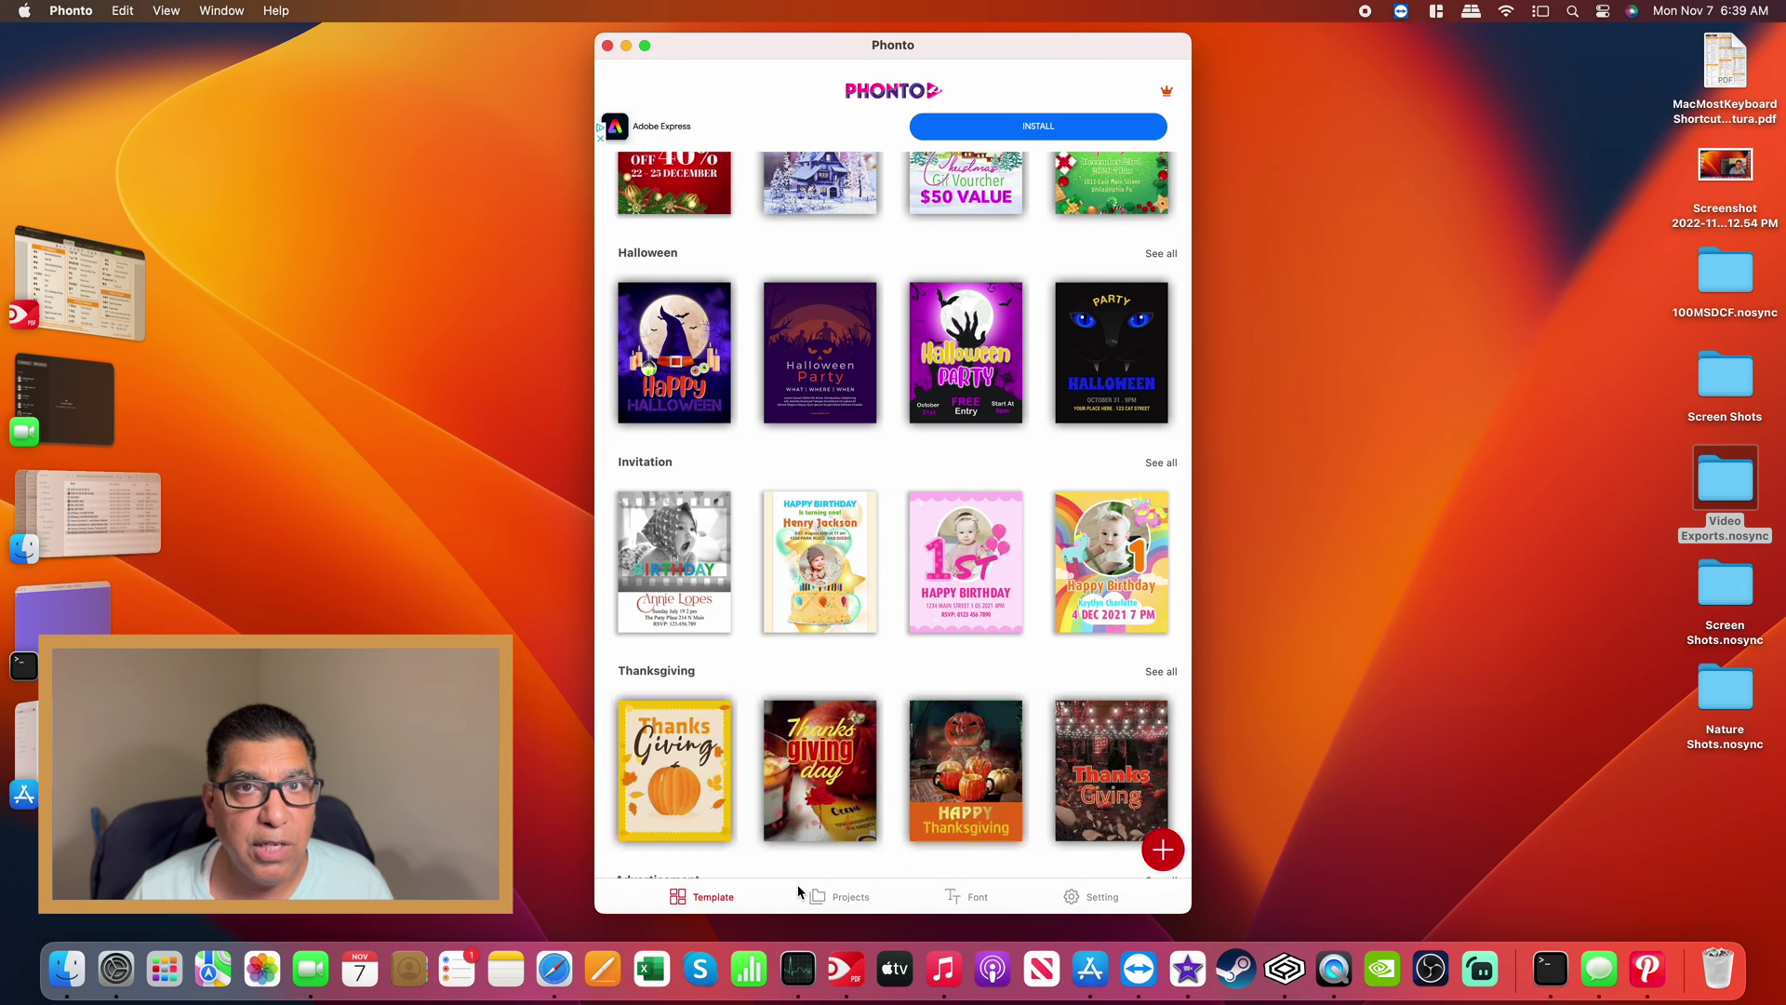
click(1162, 852)
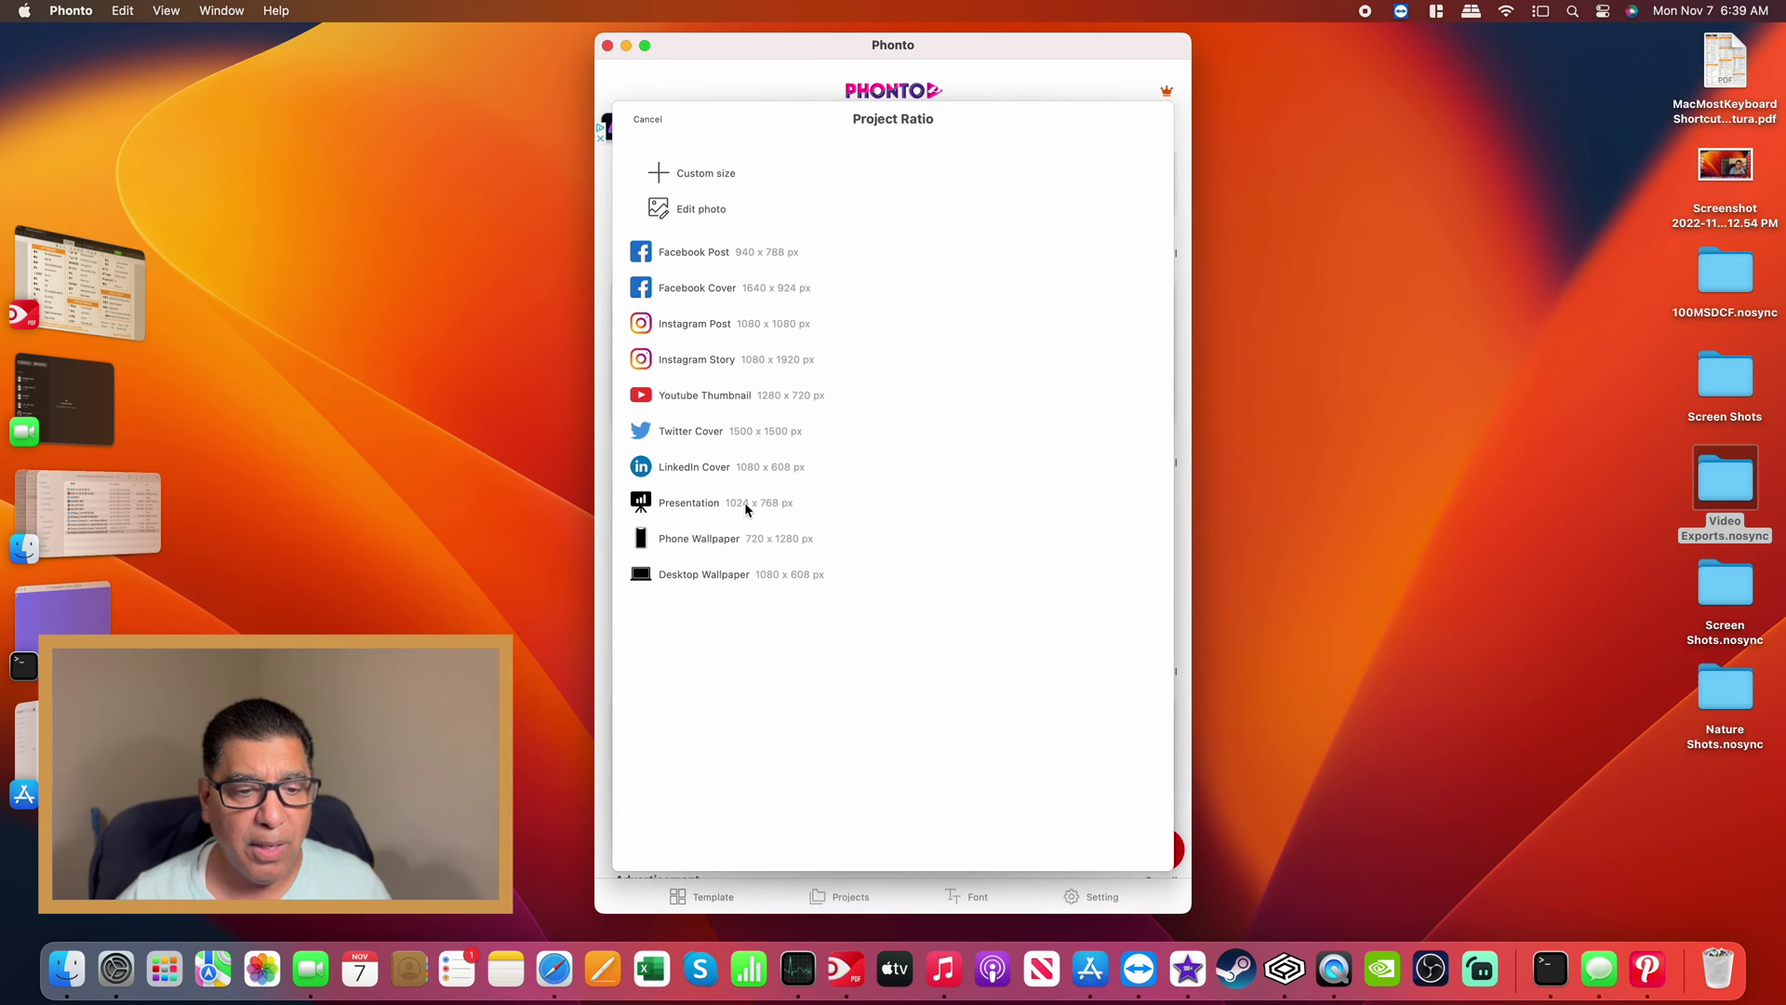
click(666, 211)
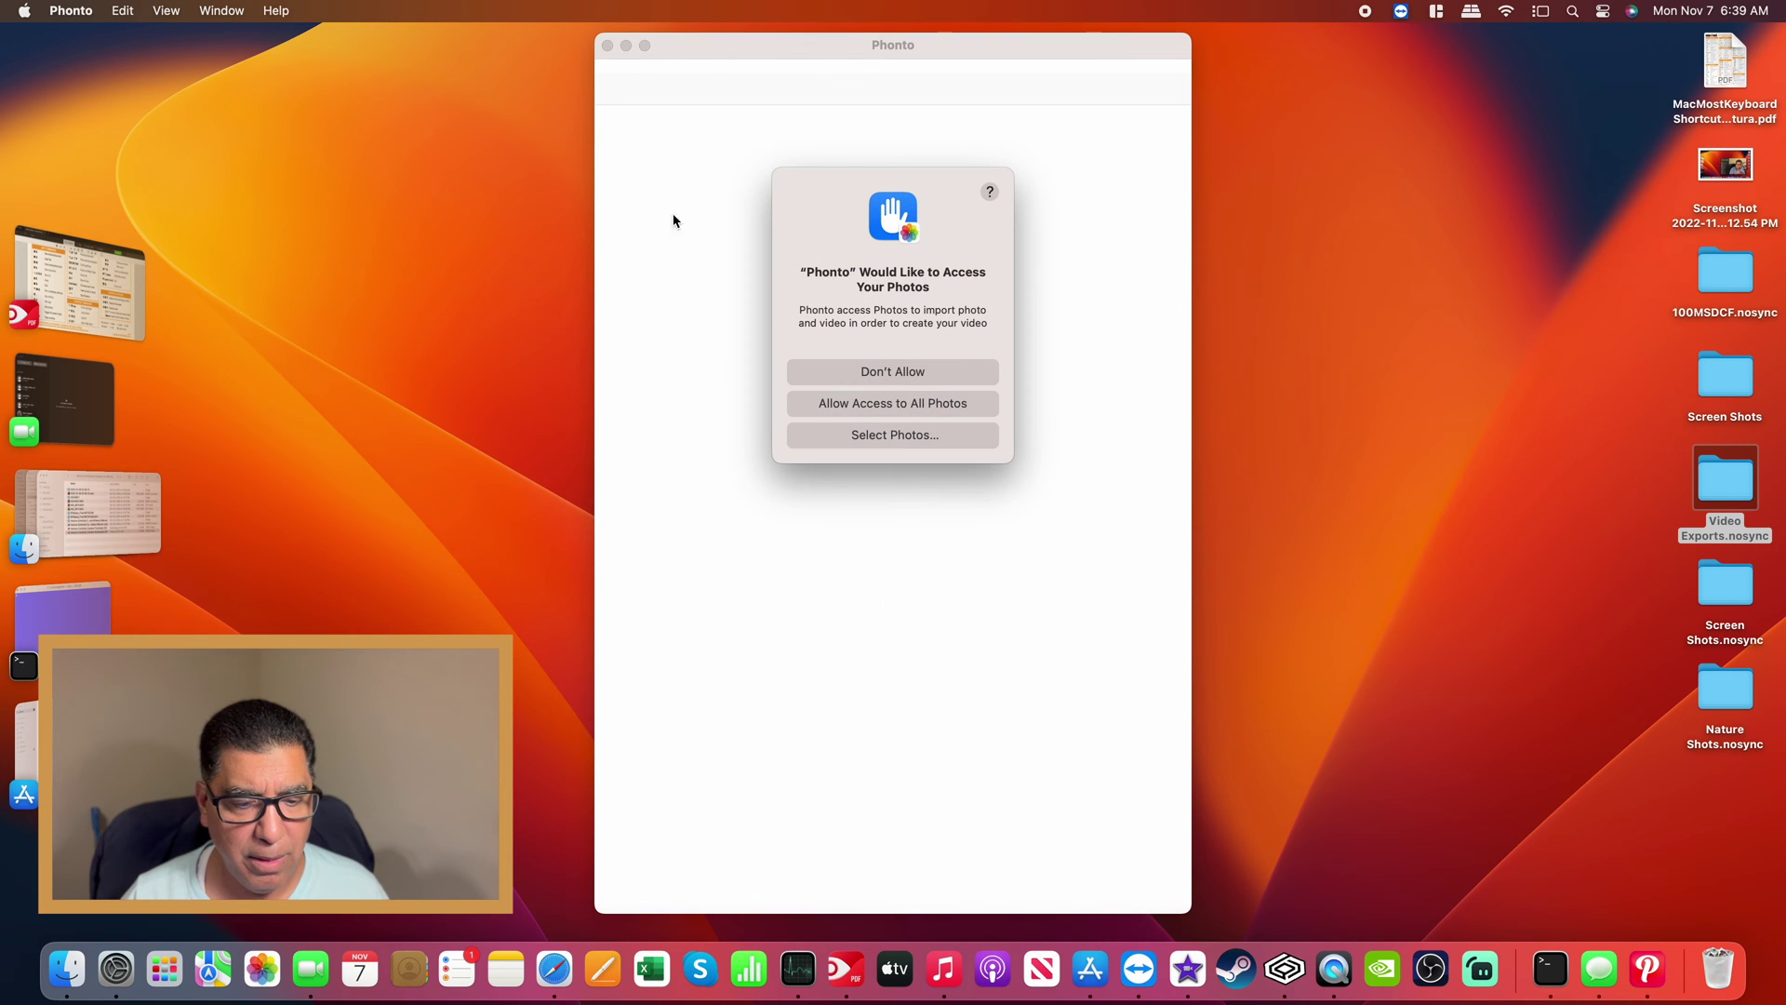
click(875, 406)
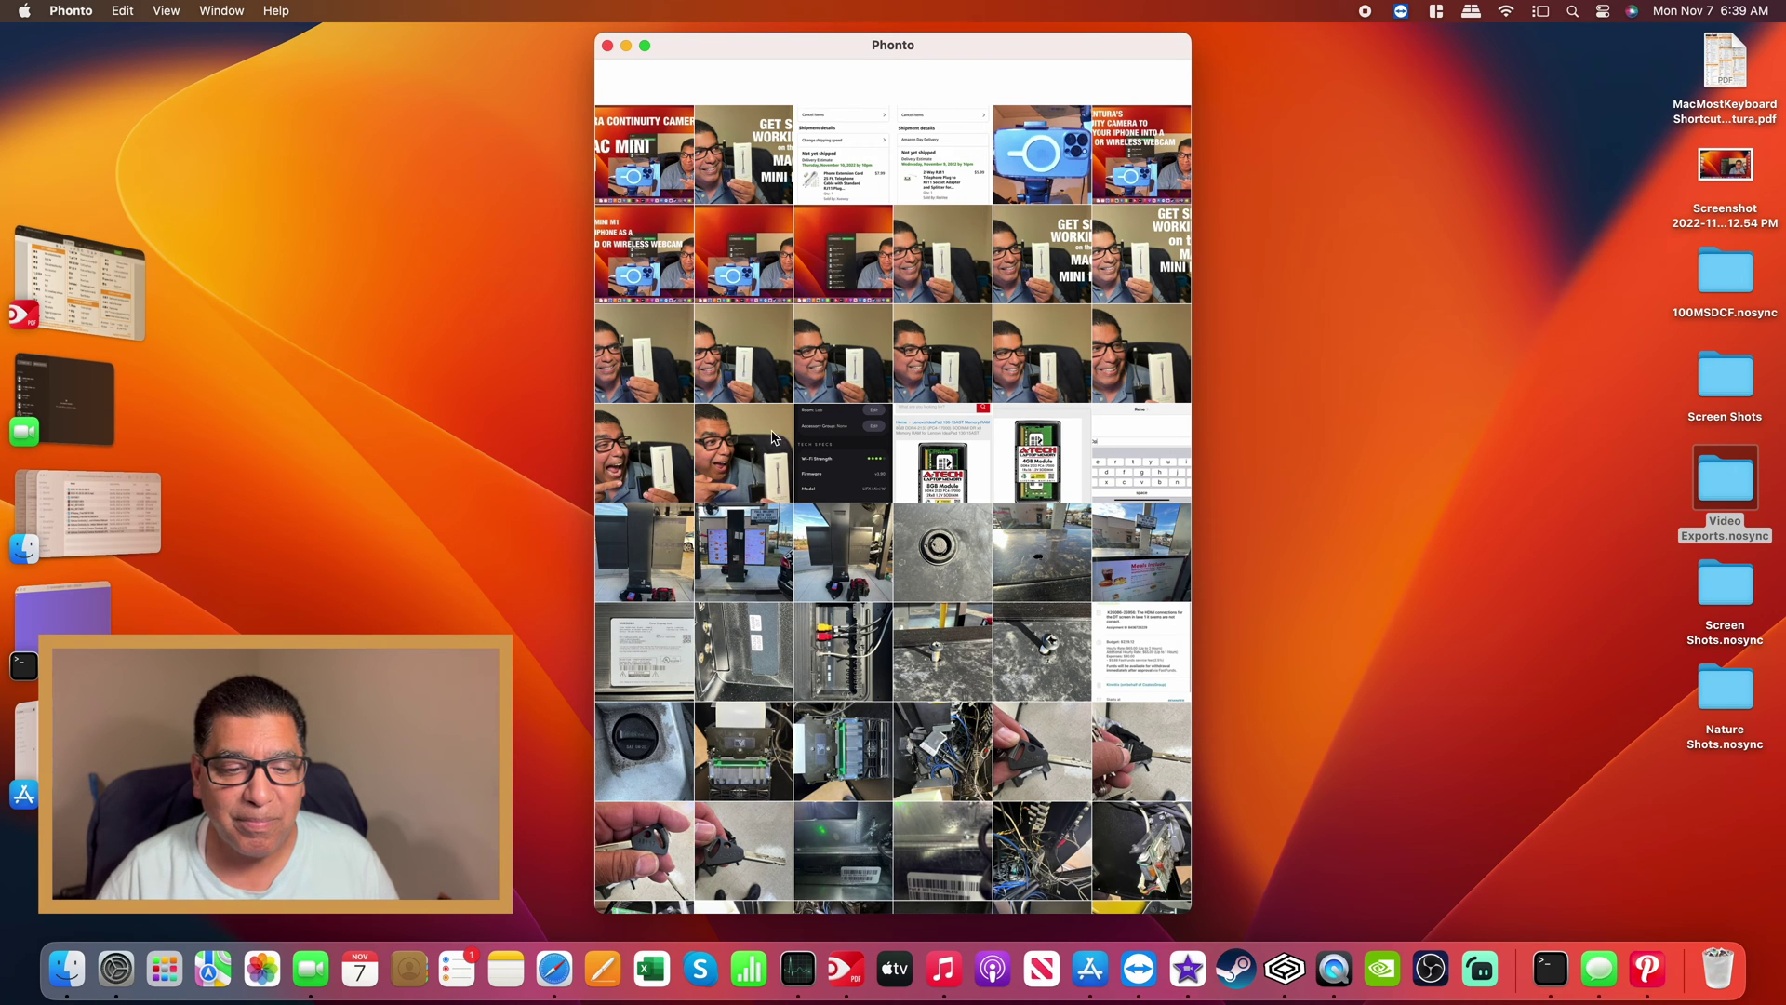
click(750, 456)
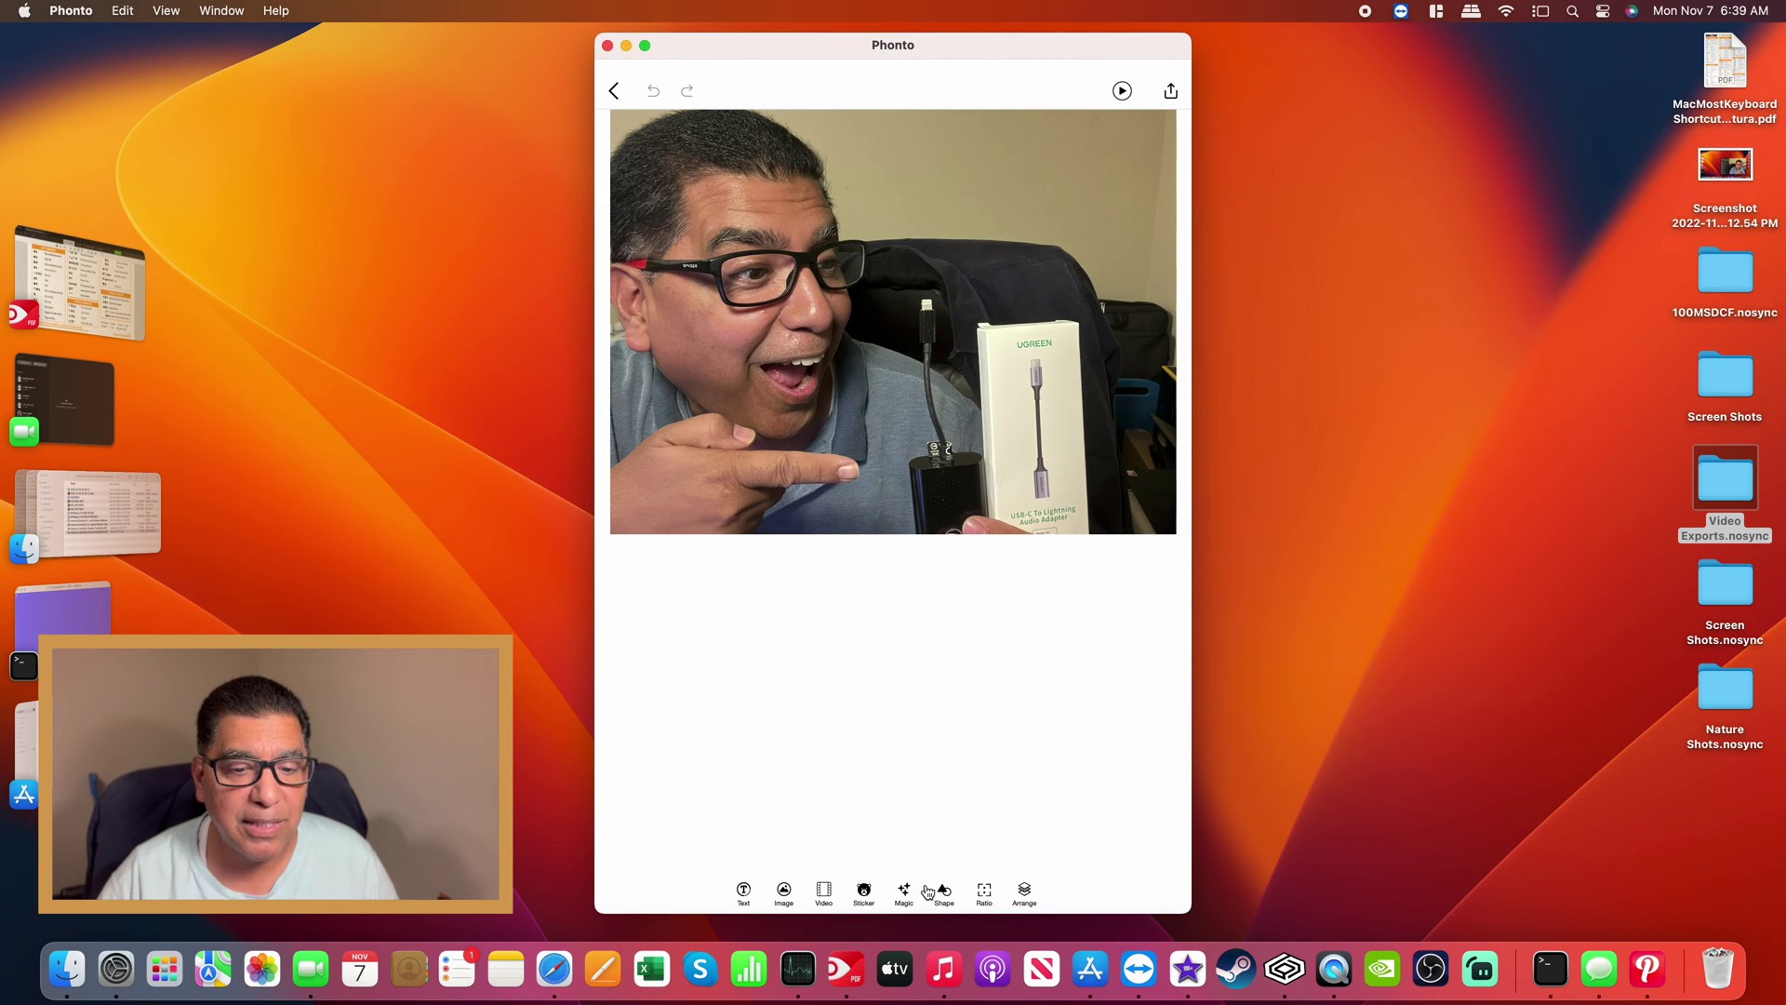
click(82, 12)
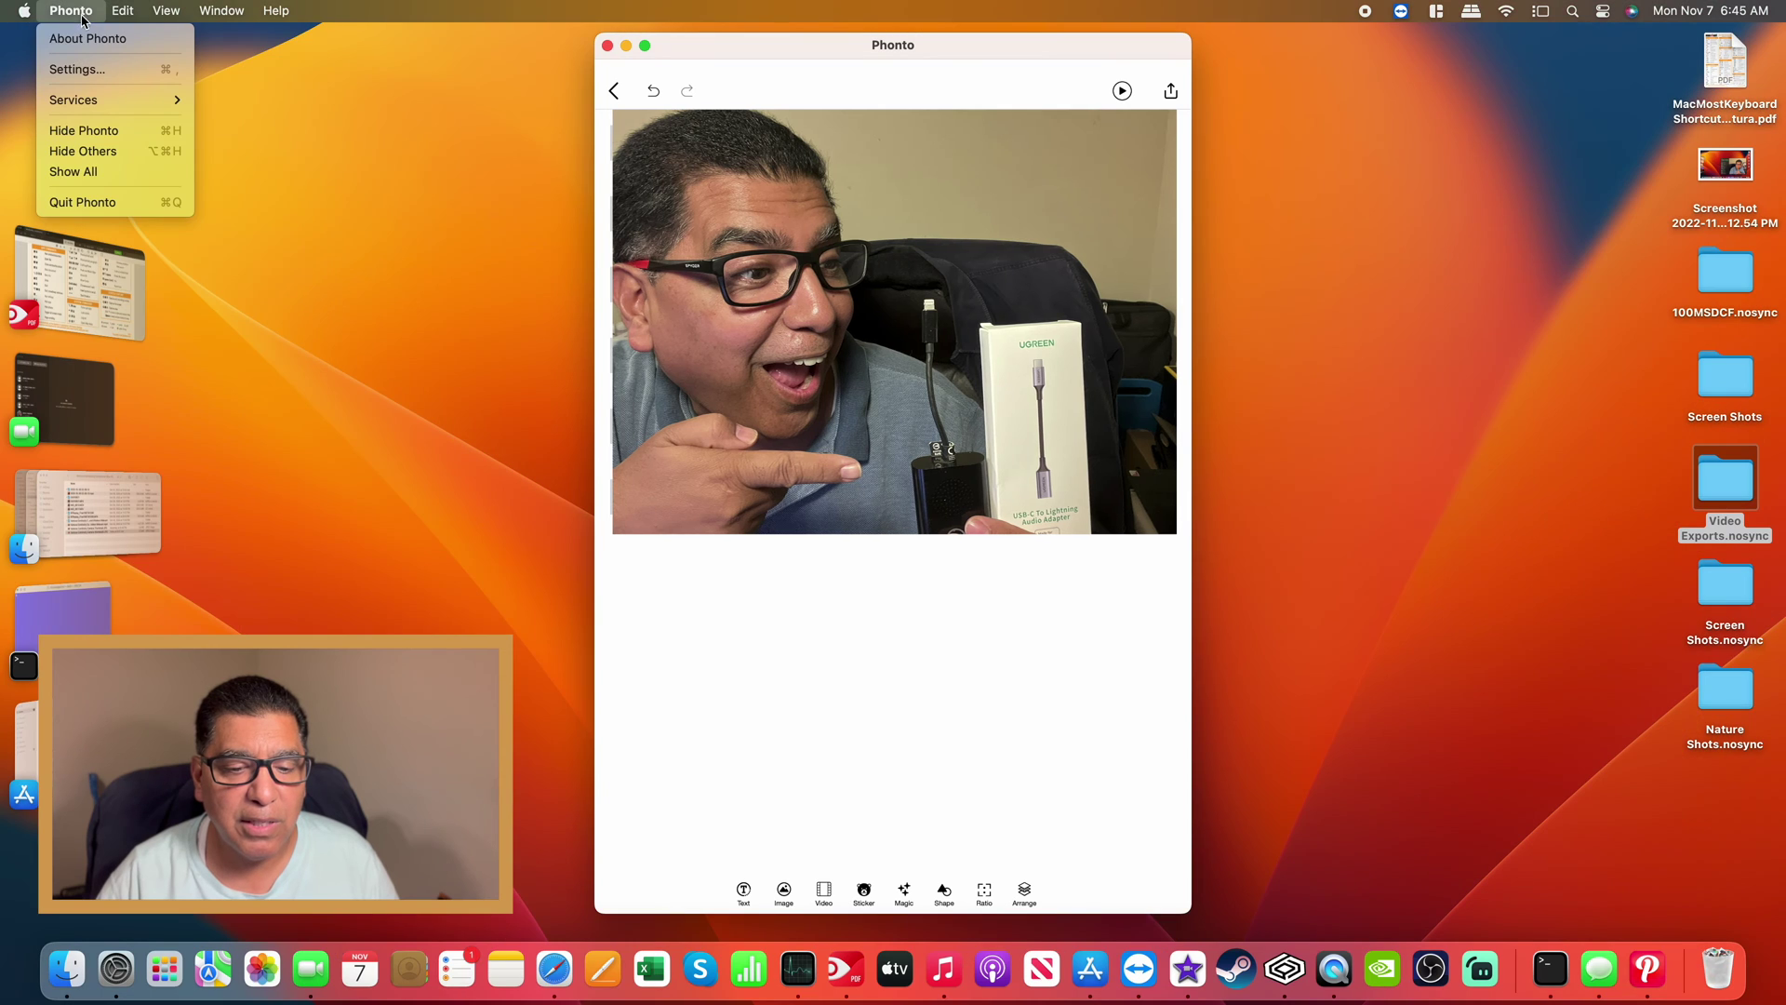
Switch Phonto's Touch Alternatives setting to On and return to the photo canvas.
click(89, 71)
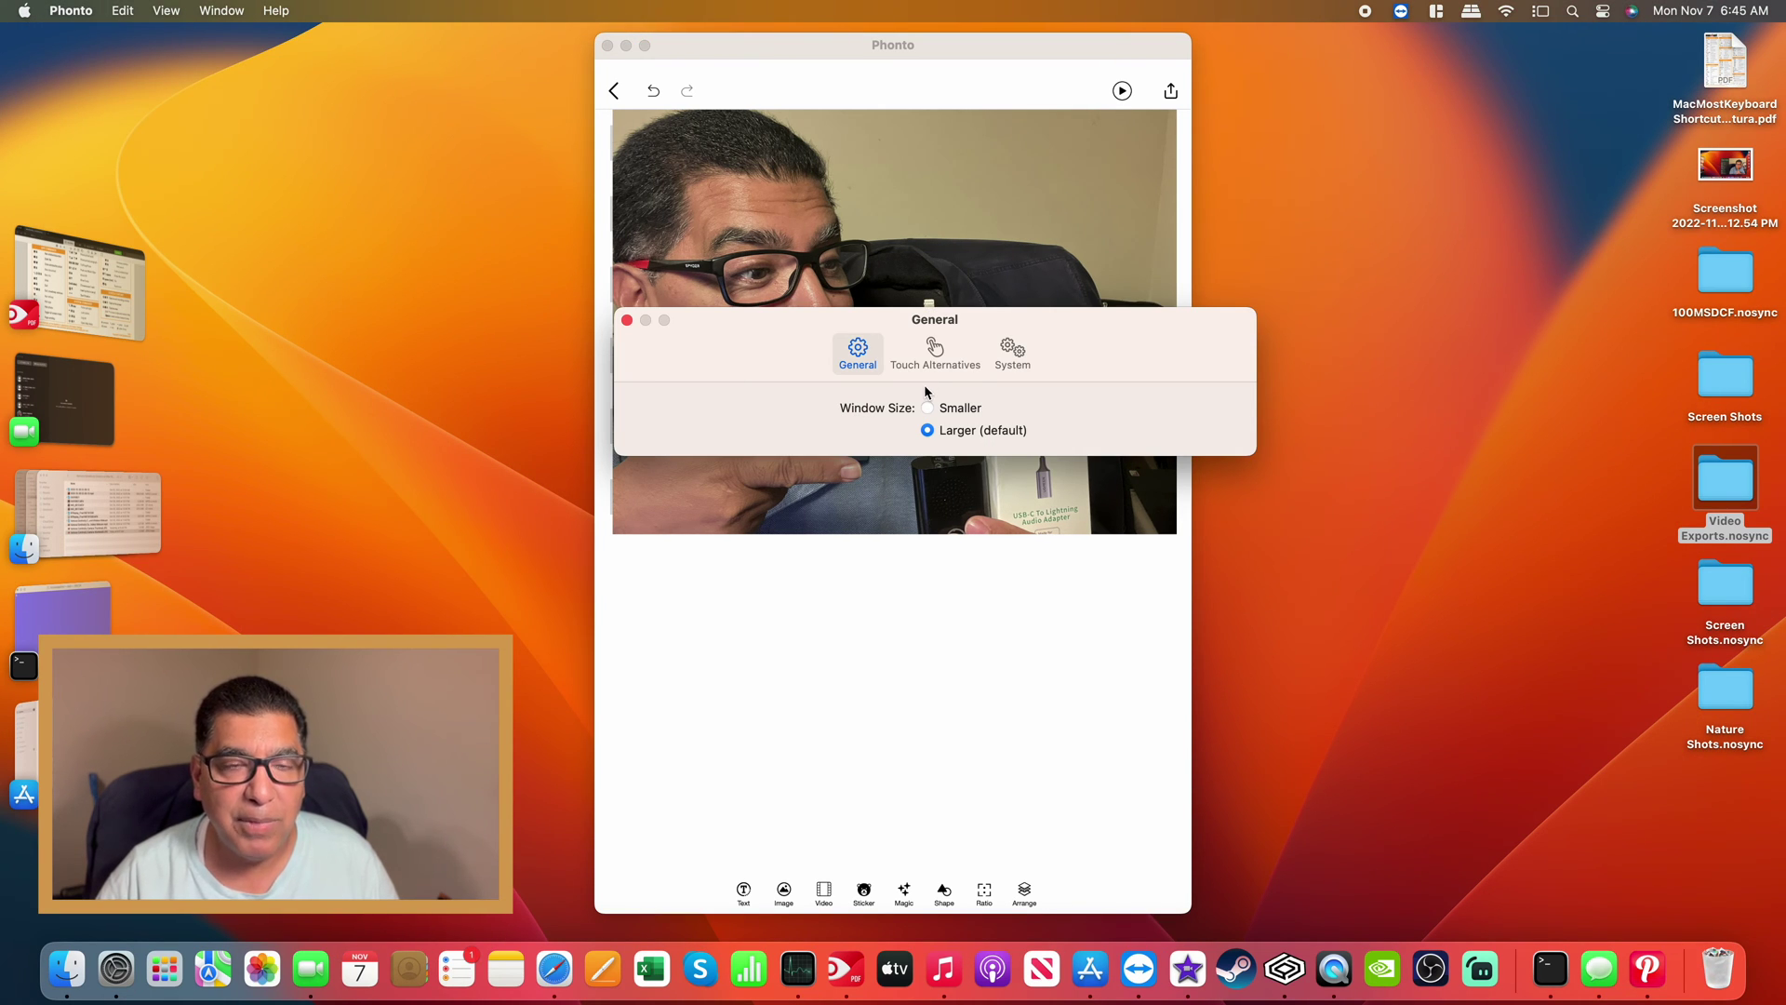
click(936, 348)
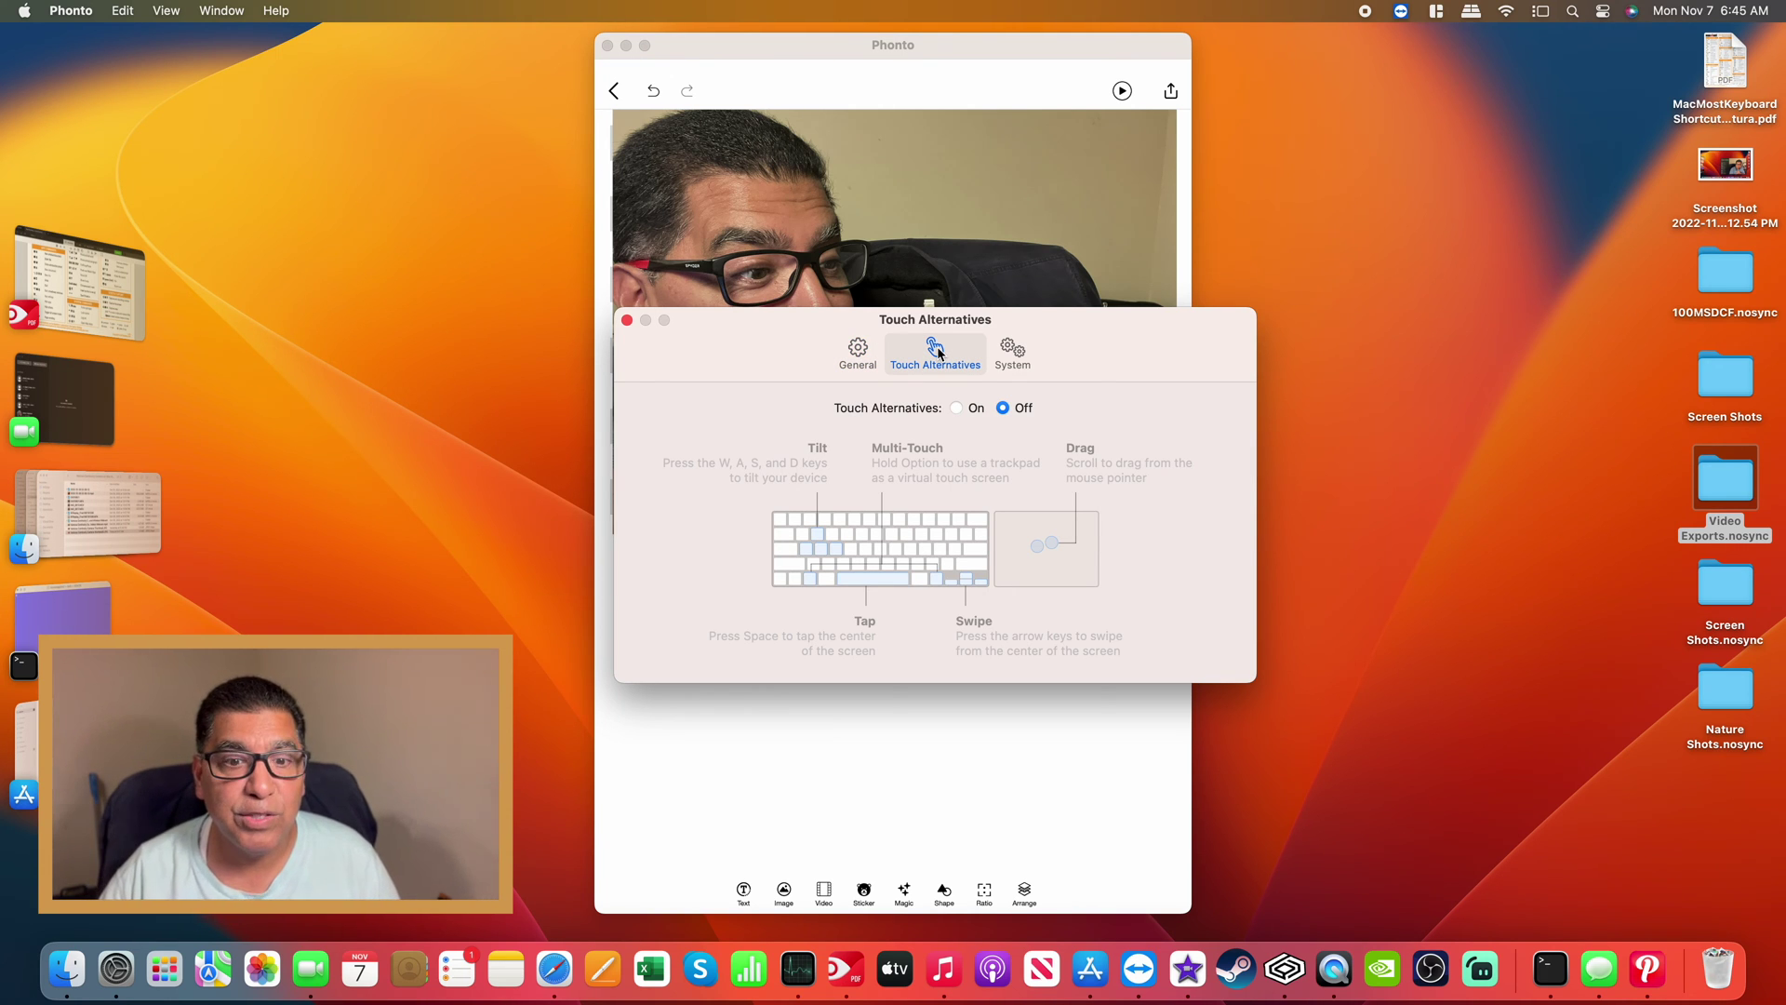
click(954, 407)
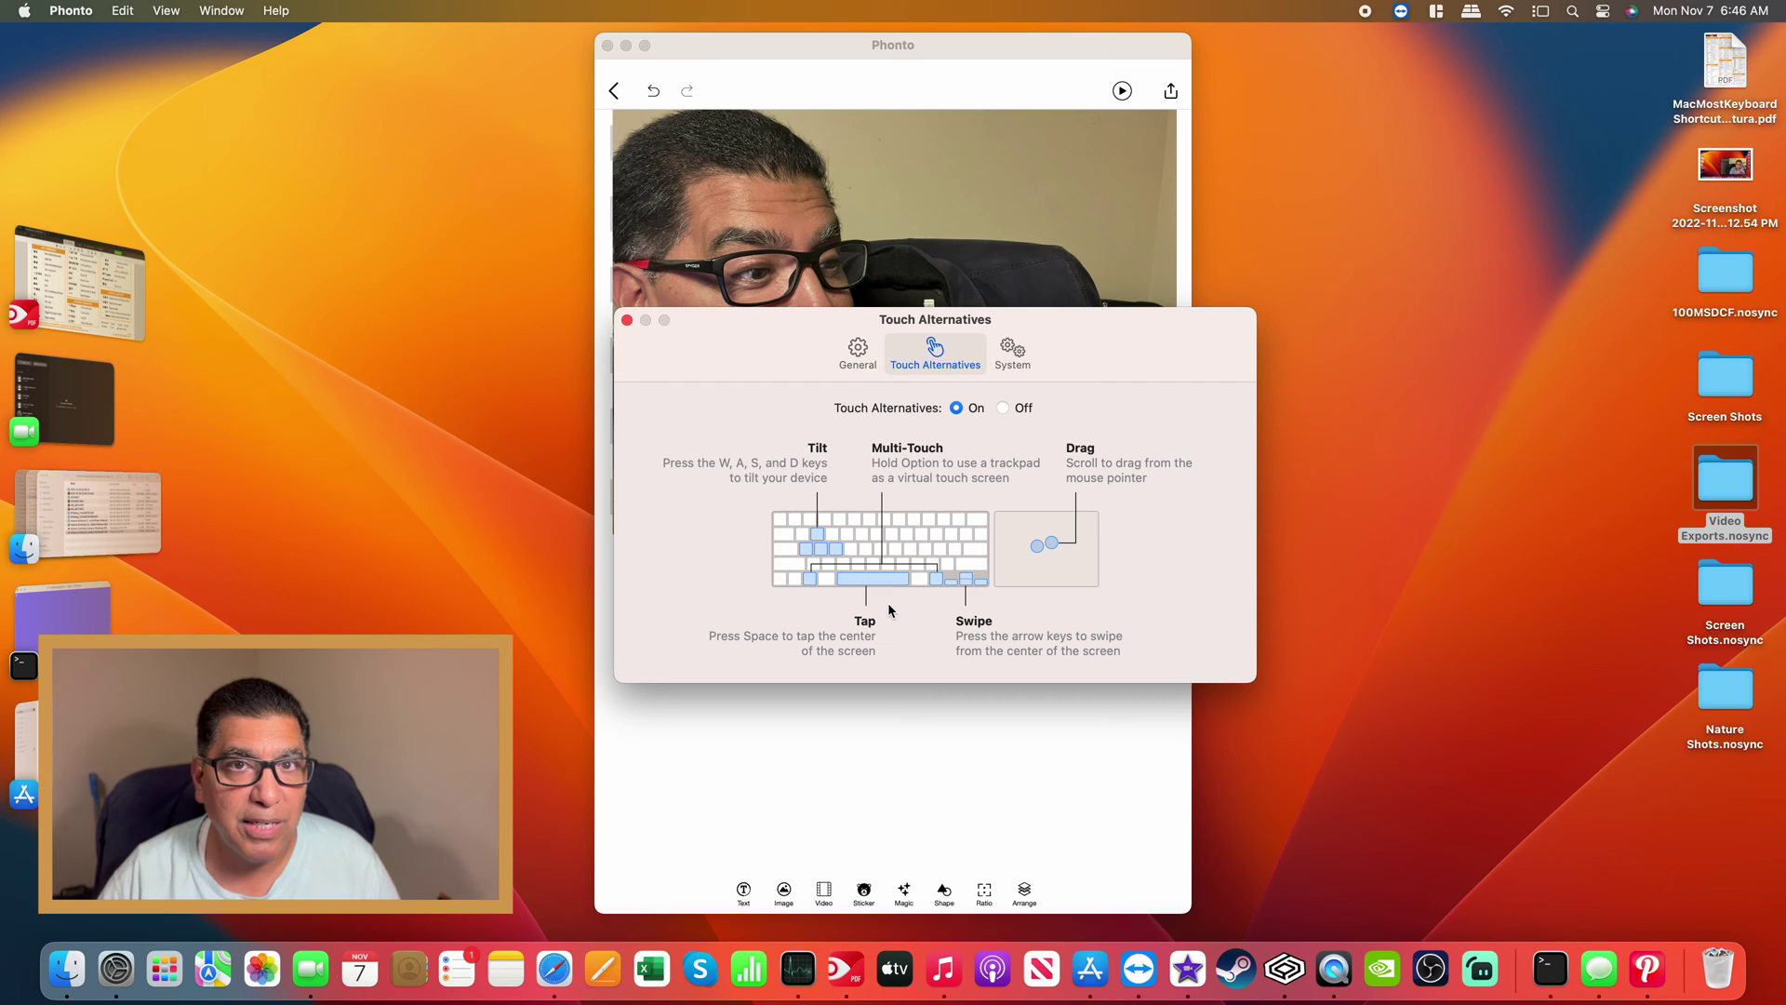
click(875, 771)
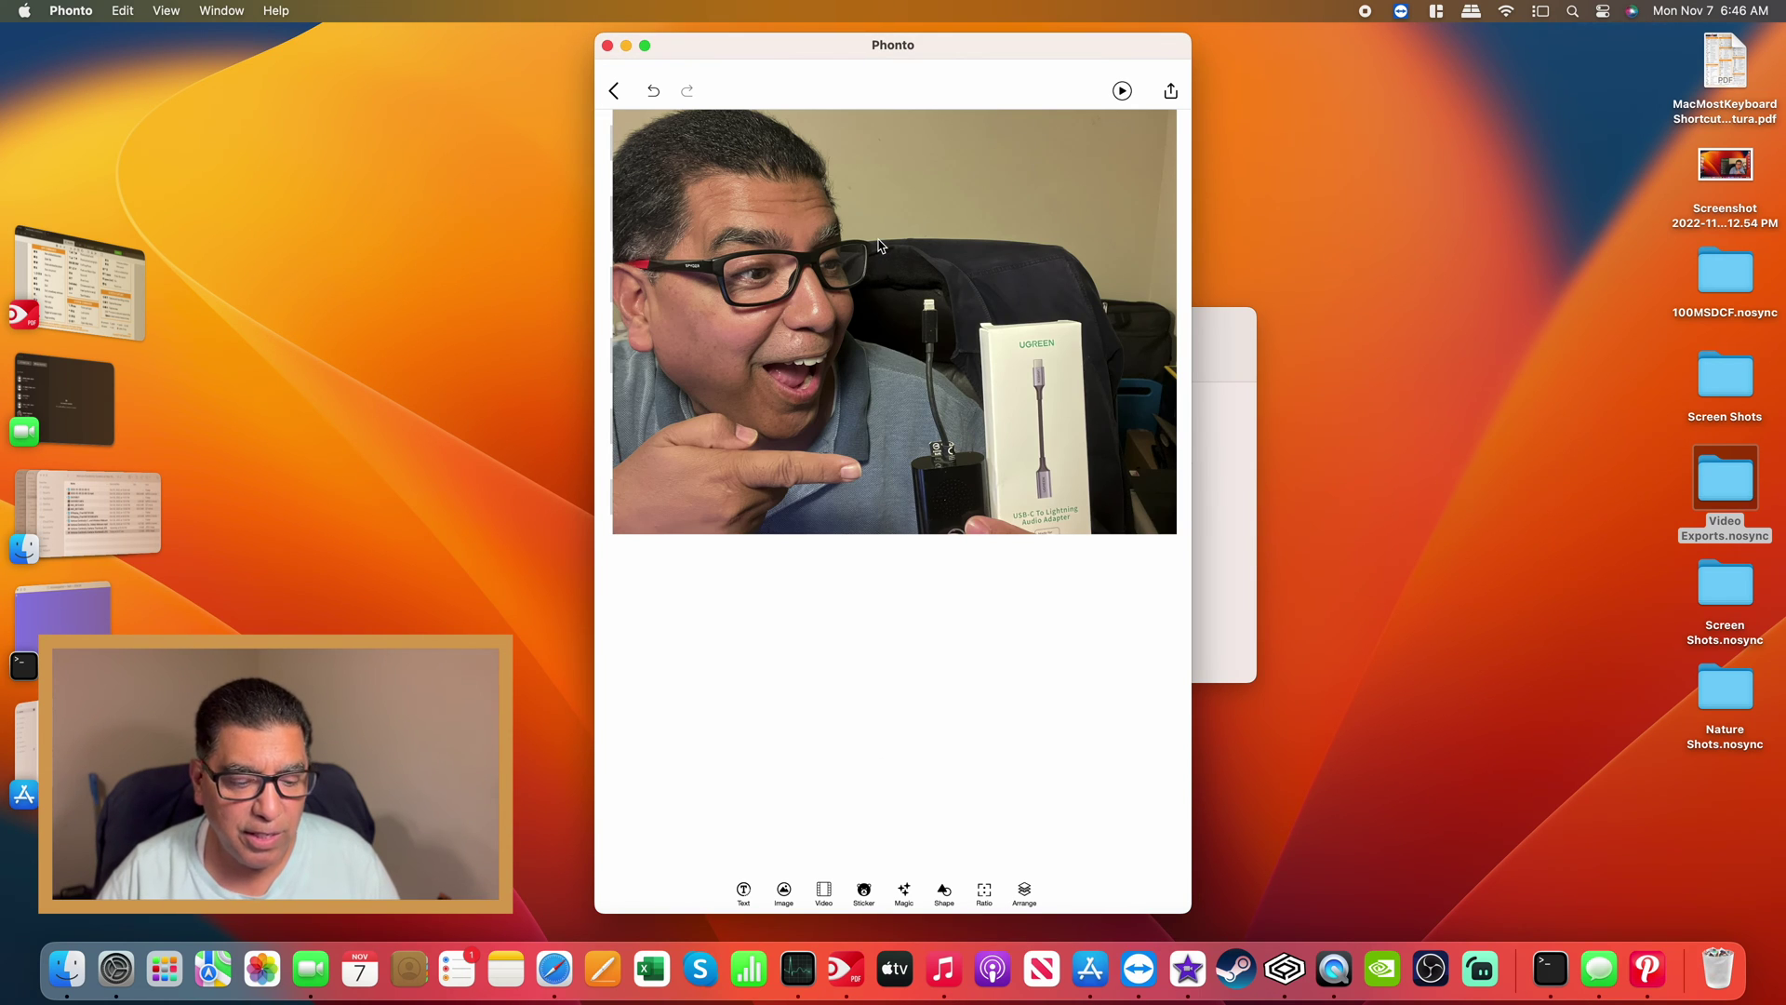
Add a text caption reading 'USING PHONTO' to the photo.
click(743, 893)
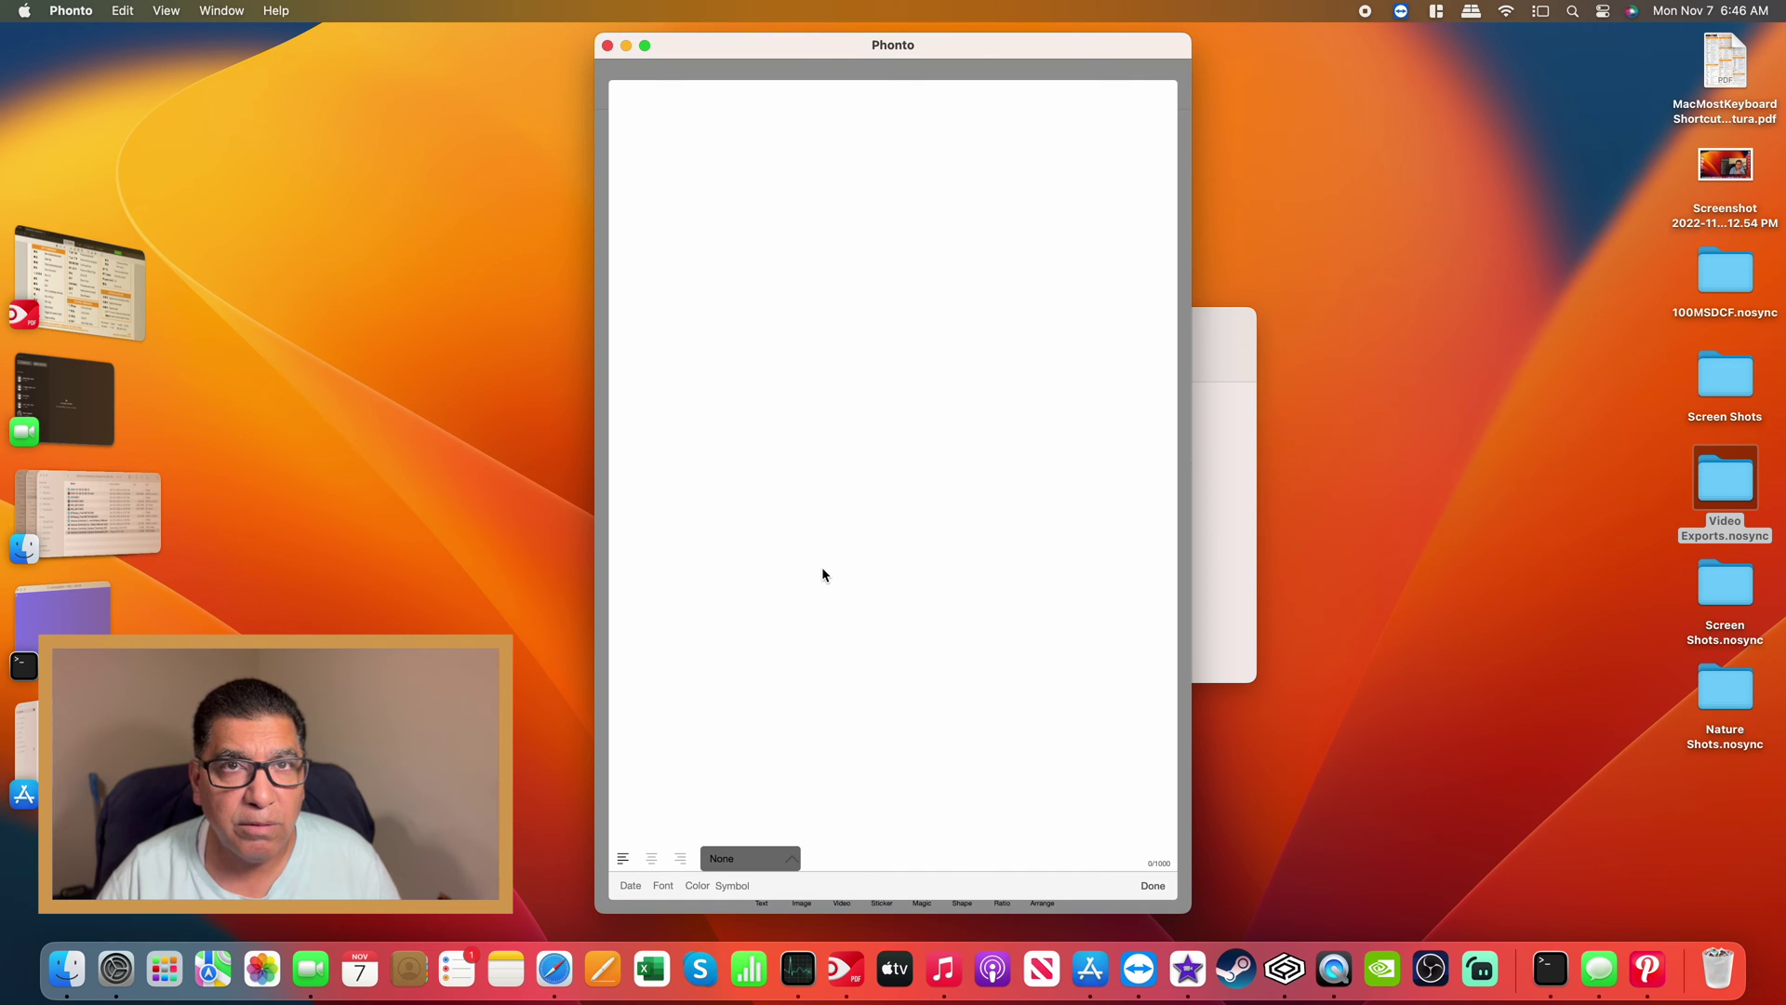
text(How )
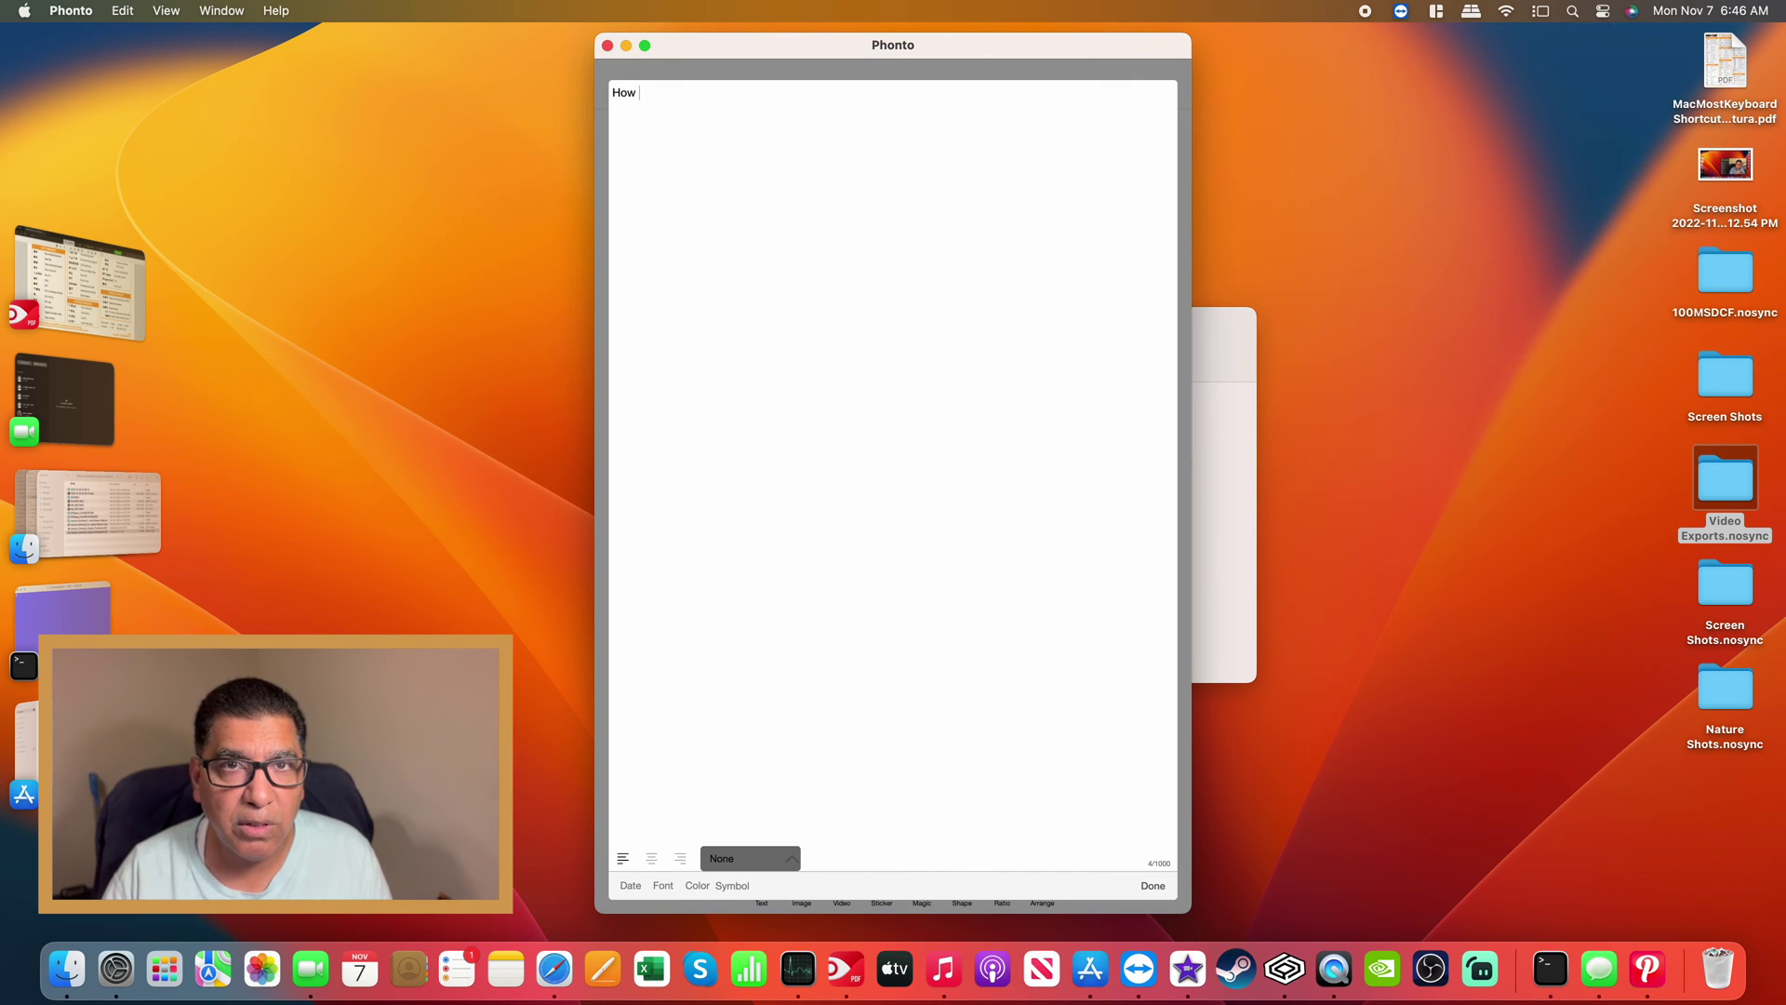
text(to add t)
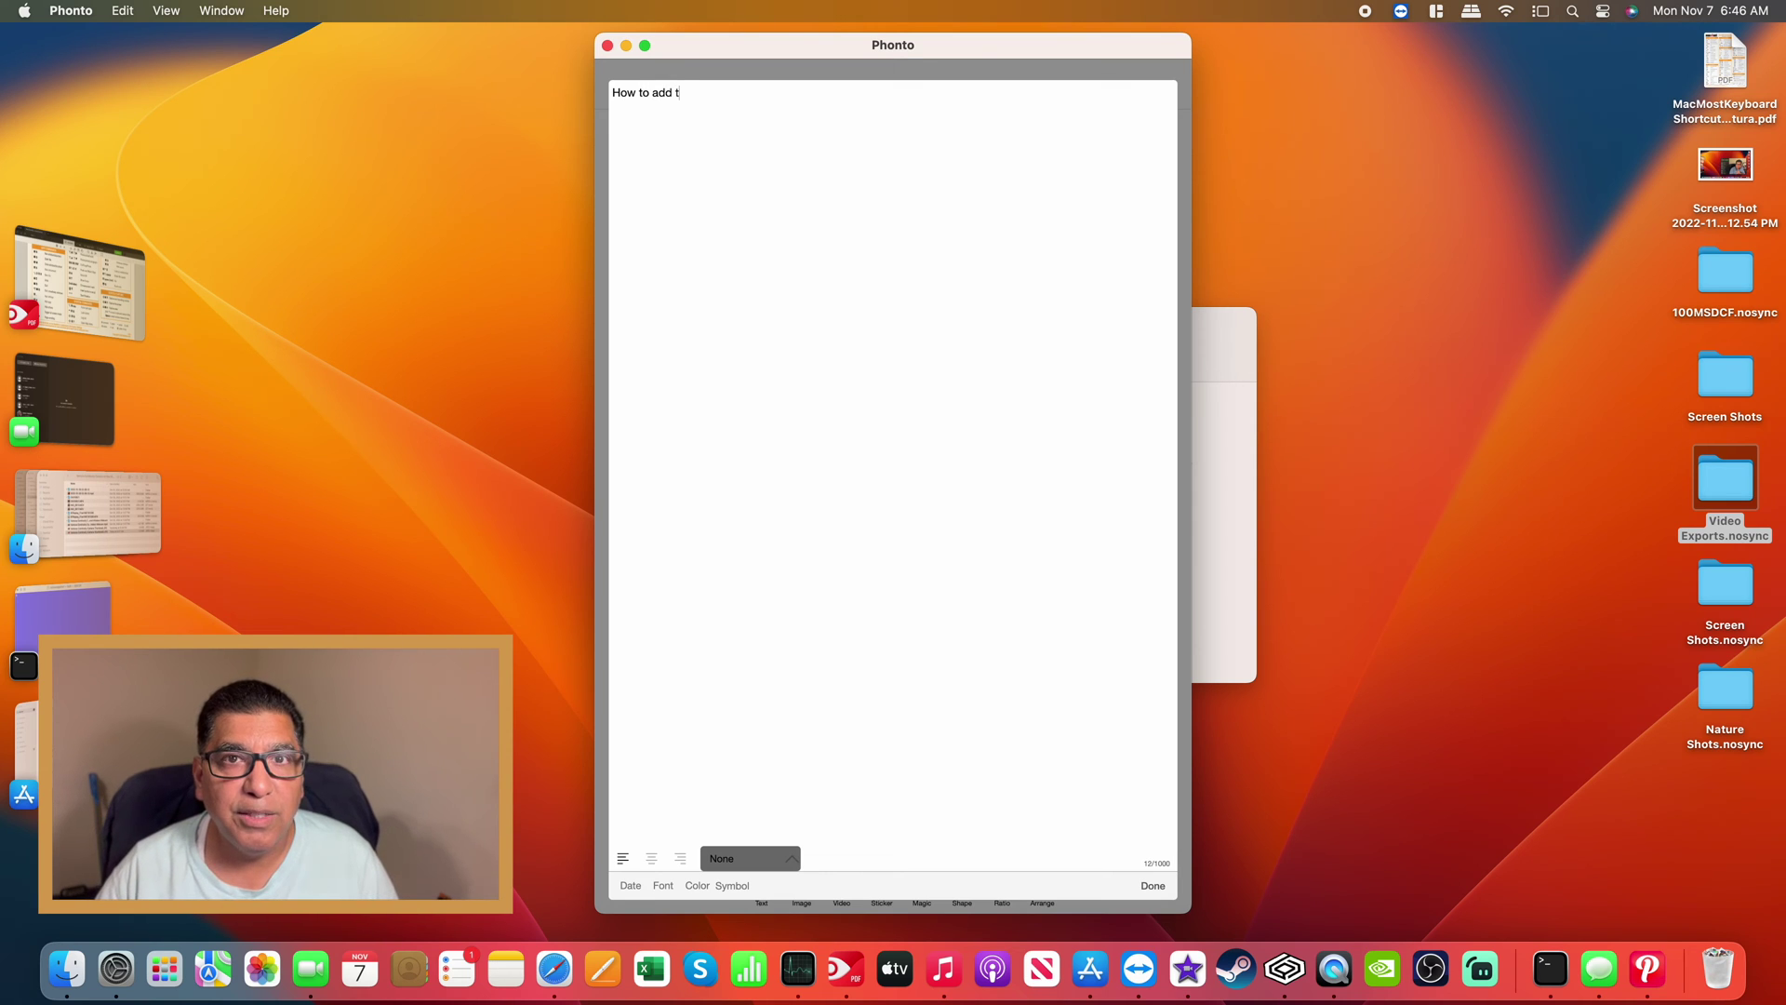
key(super+a)
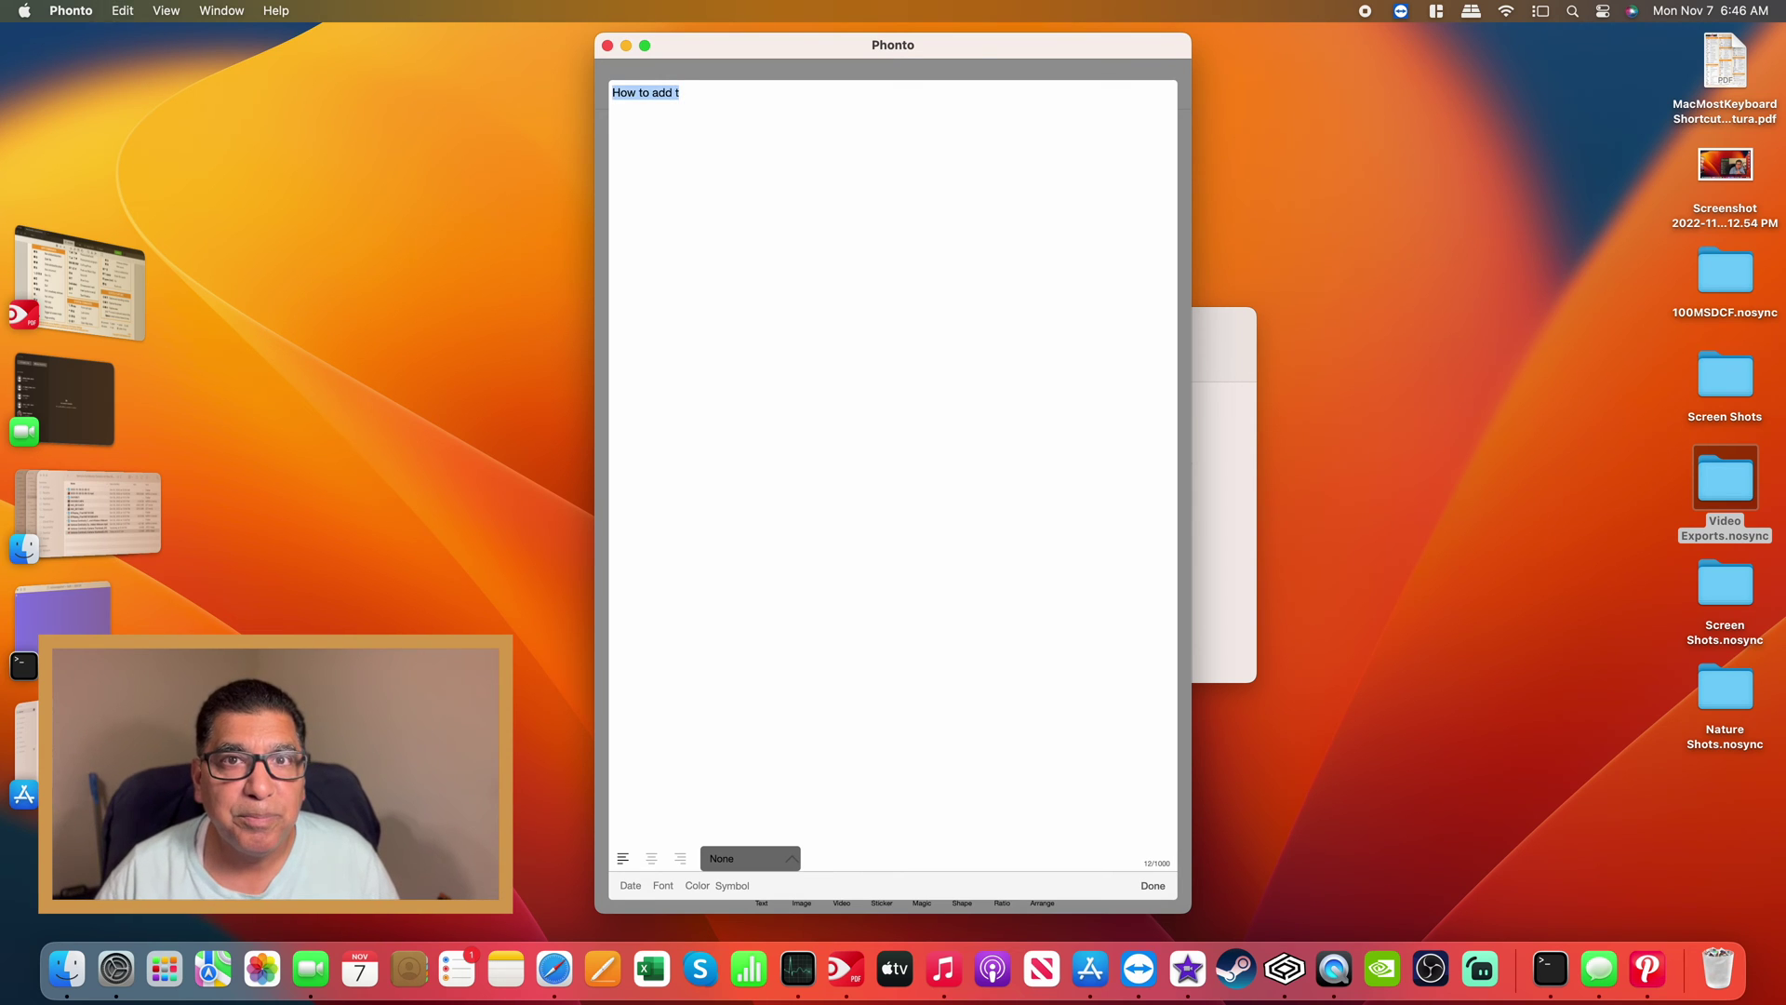
text(A)
text(USING )
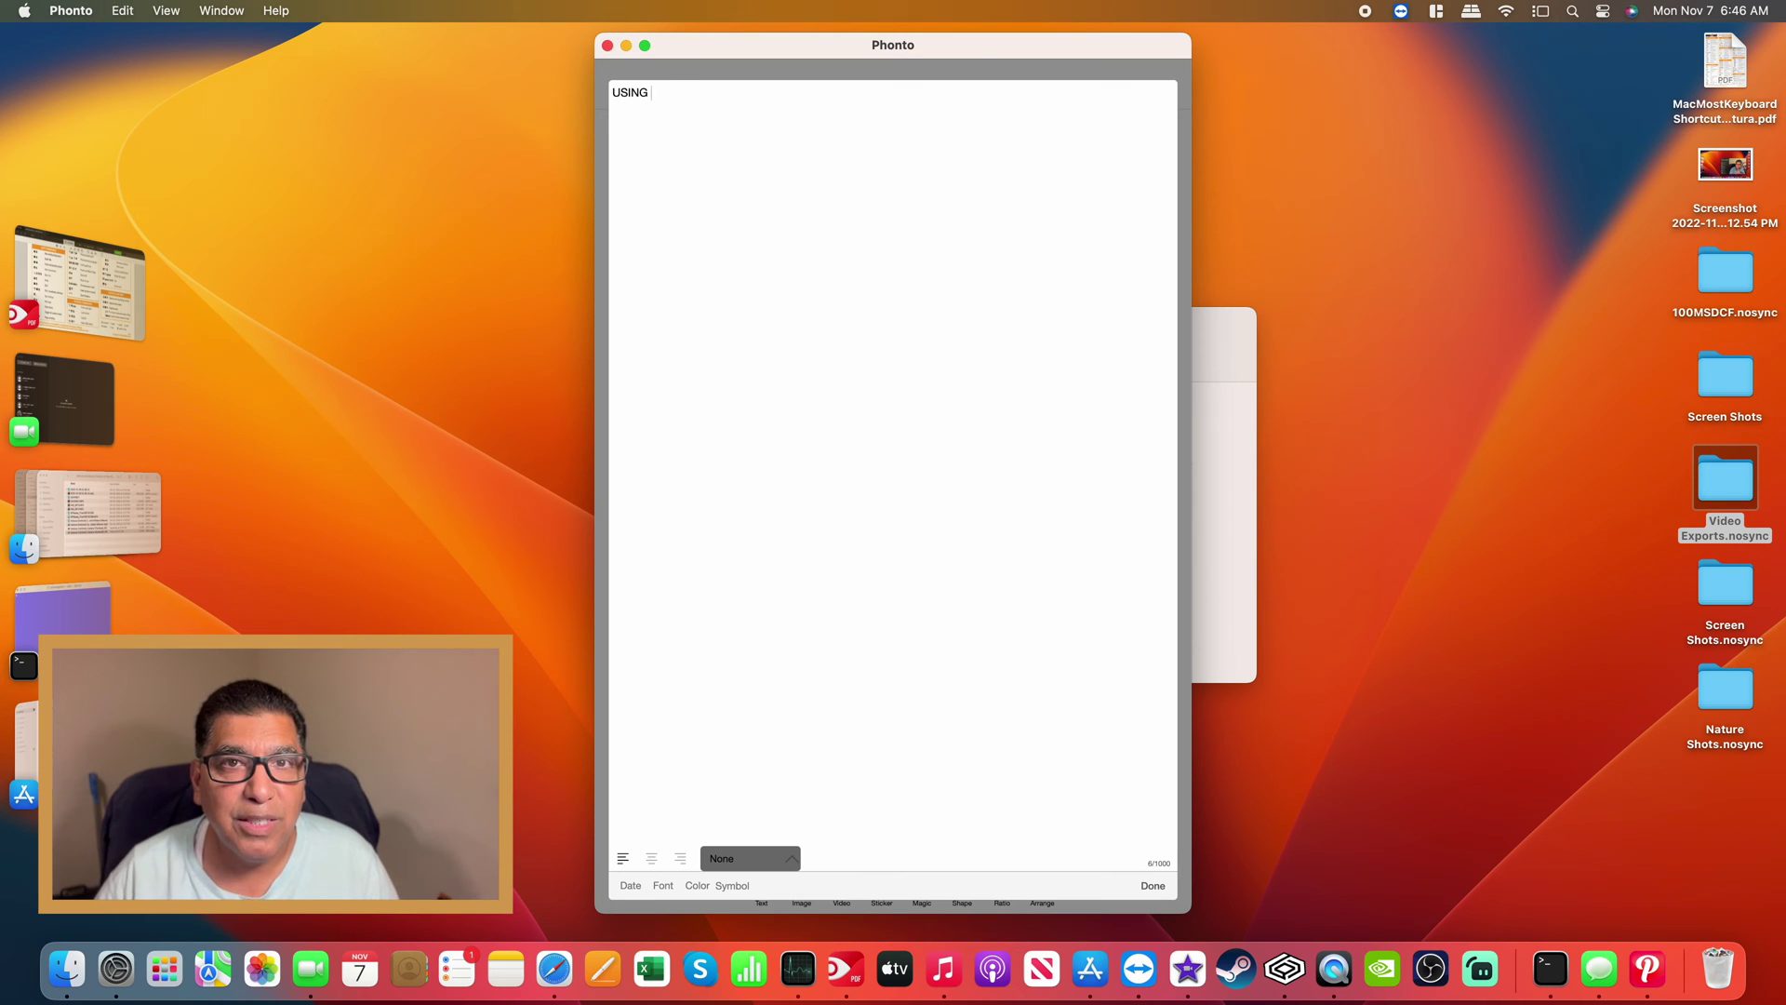
text(PHONTO TO)
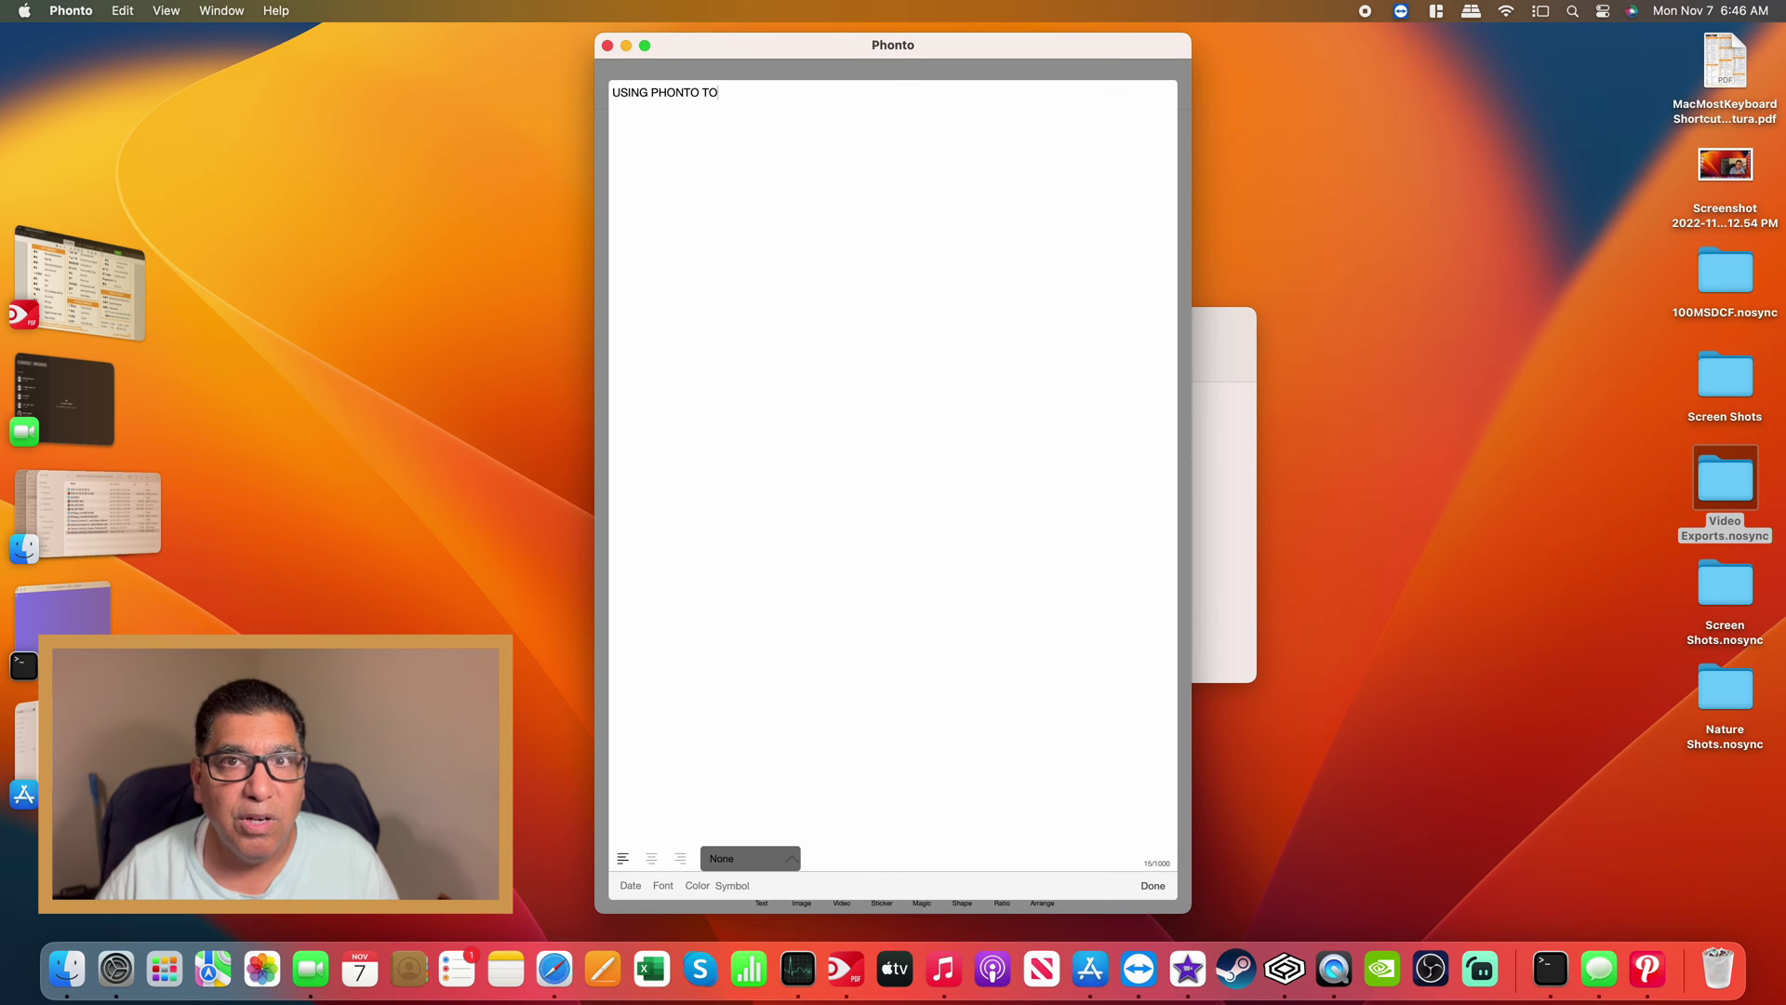
key(BackSpace)
key(BackSpace)
key(BackSpace)
key(Return)
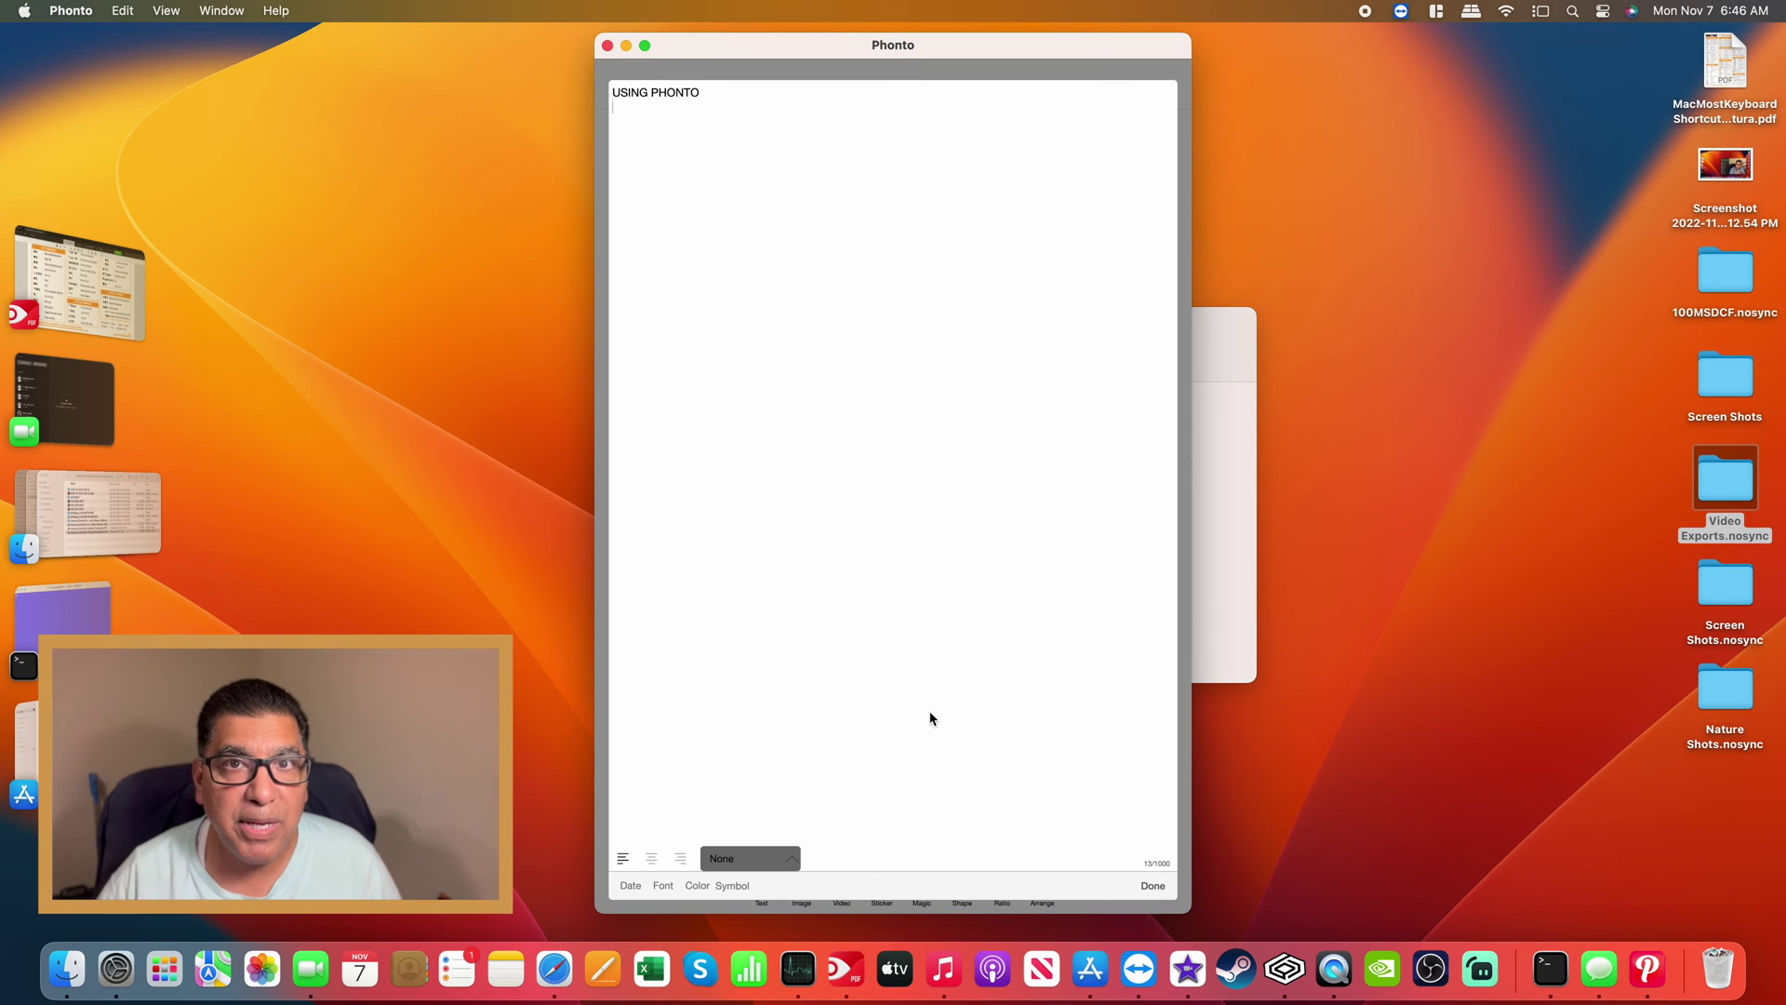
click(1151, 884)
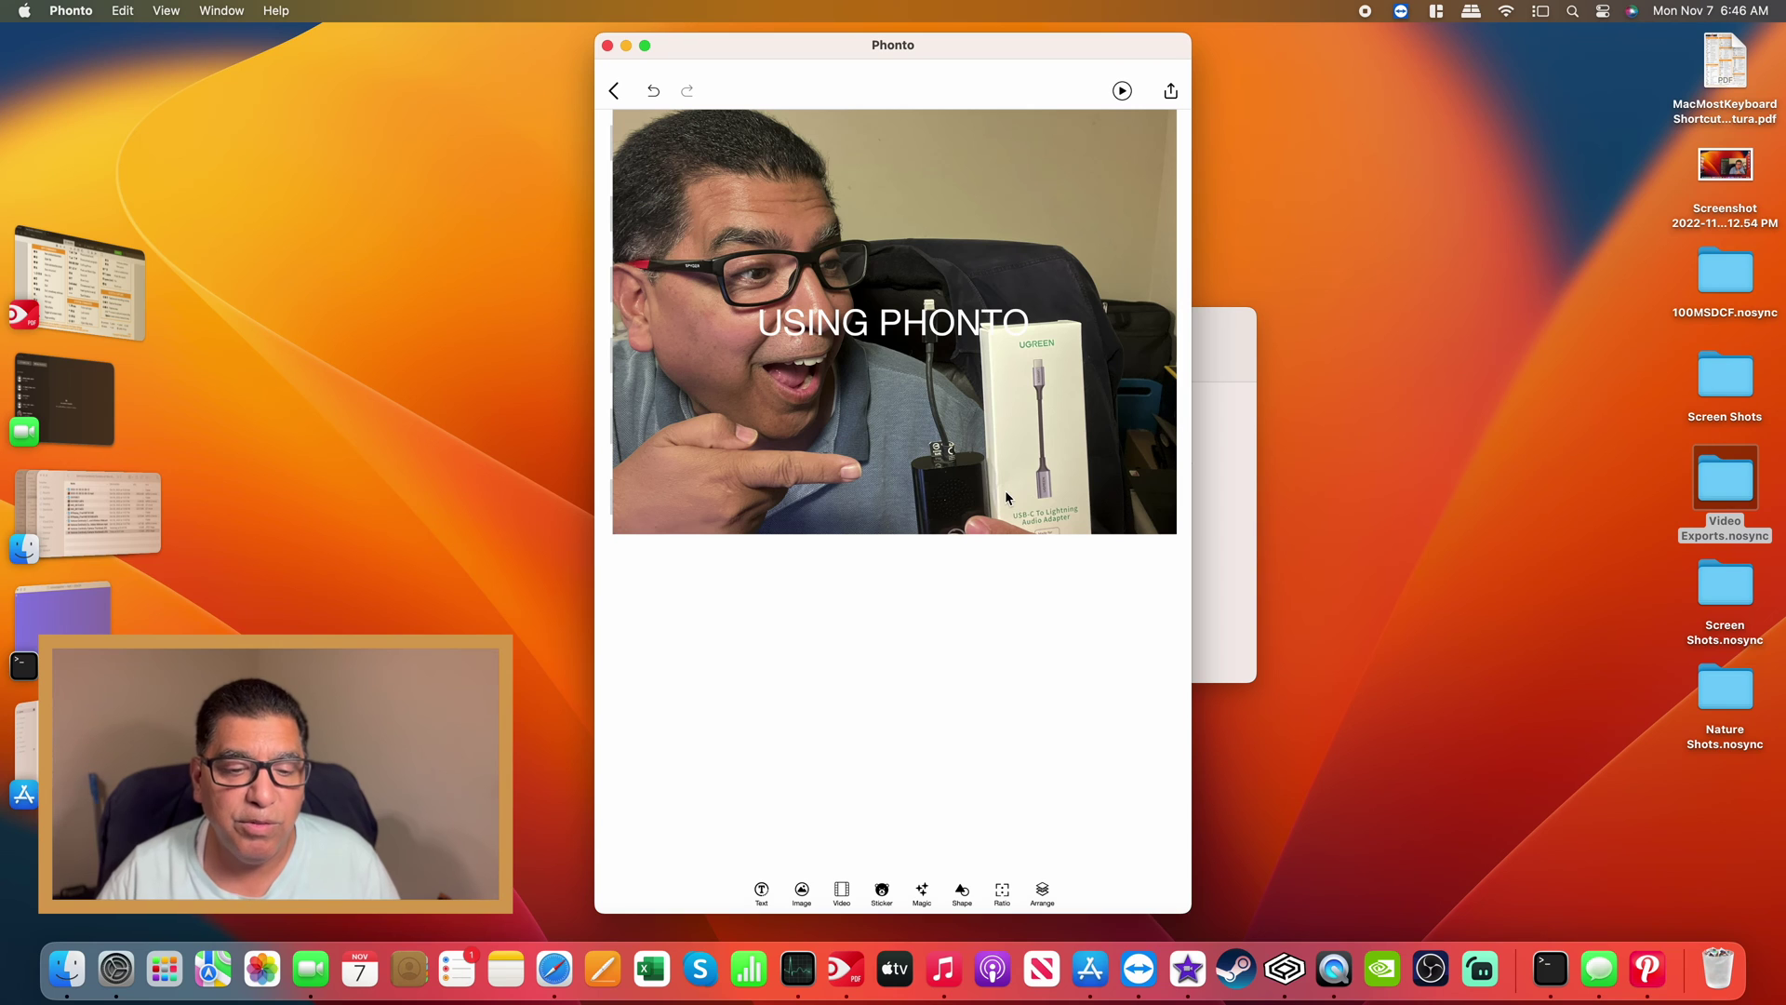
Move the USING PHONTO caption to the photo's top right and review its text.
click(925, 335)
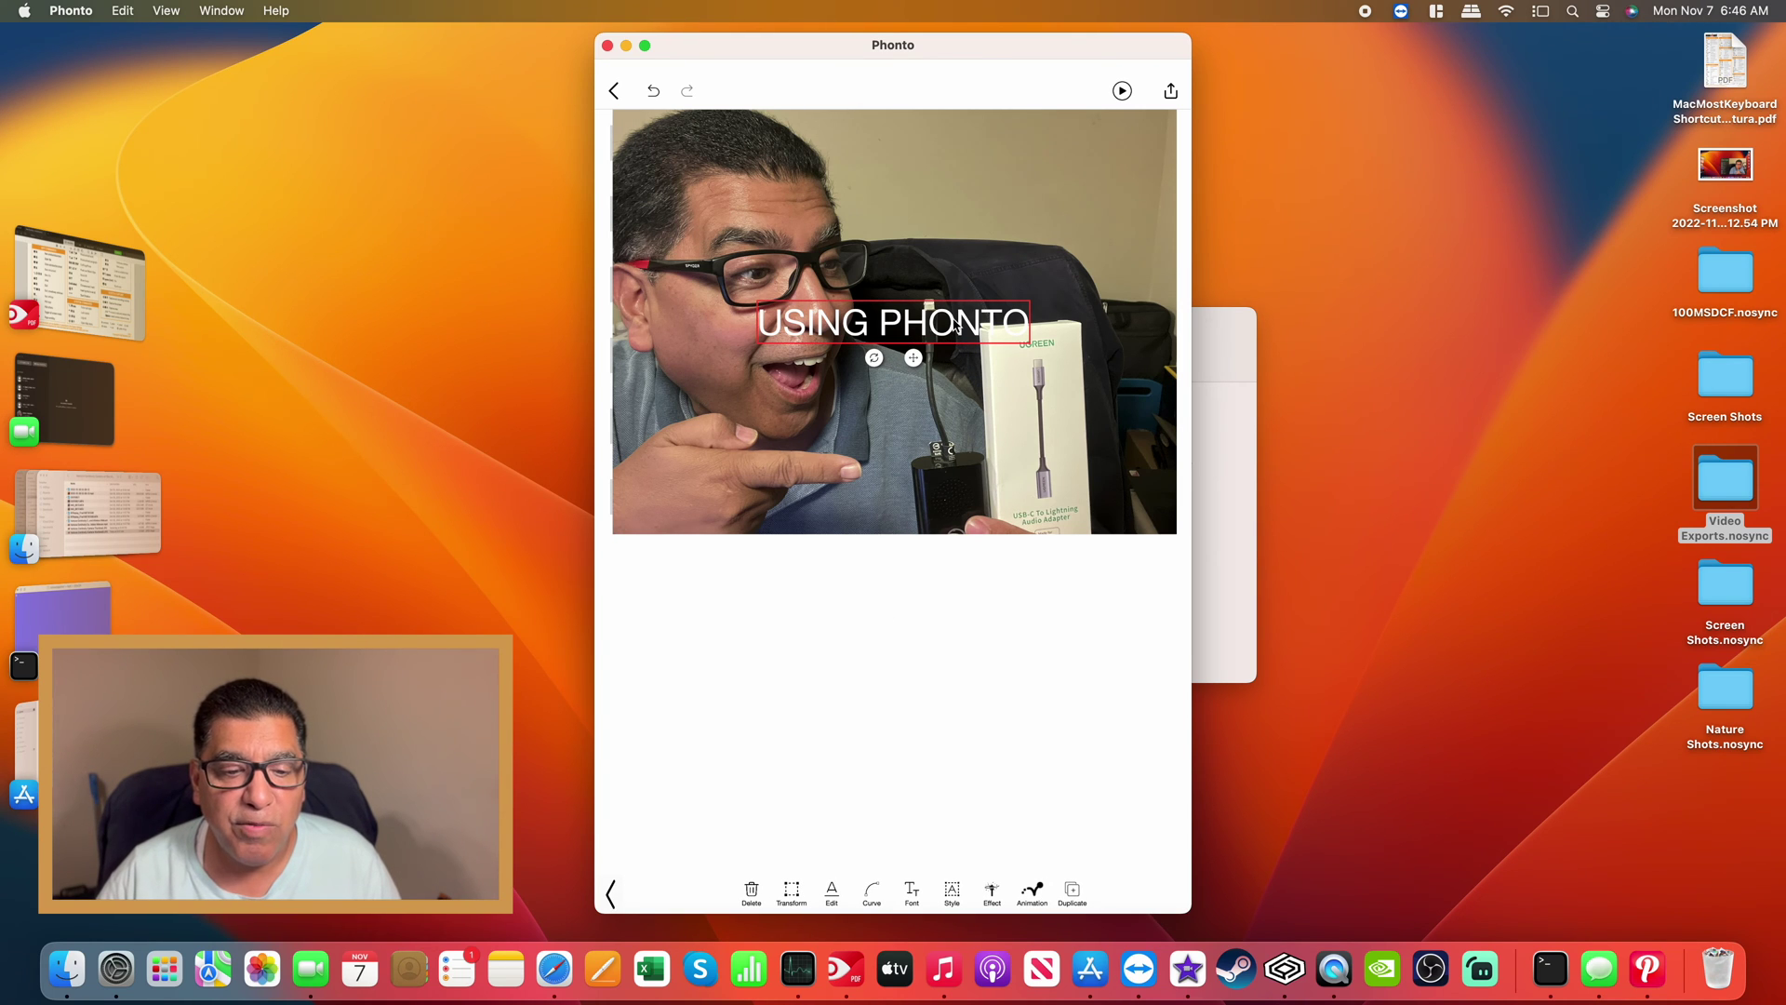
drag(956, 323, 1082, 134)
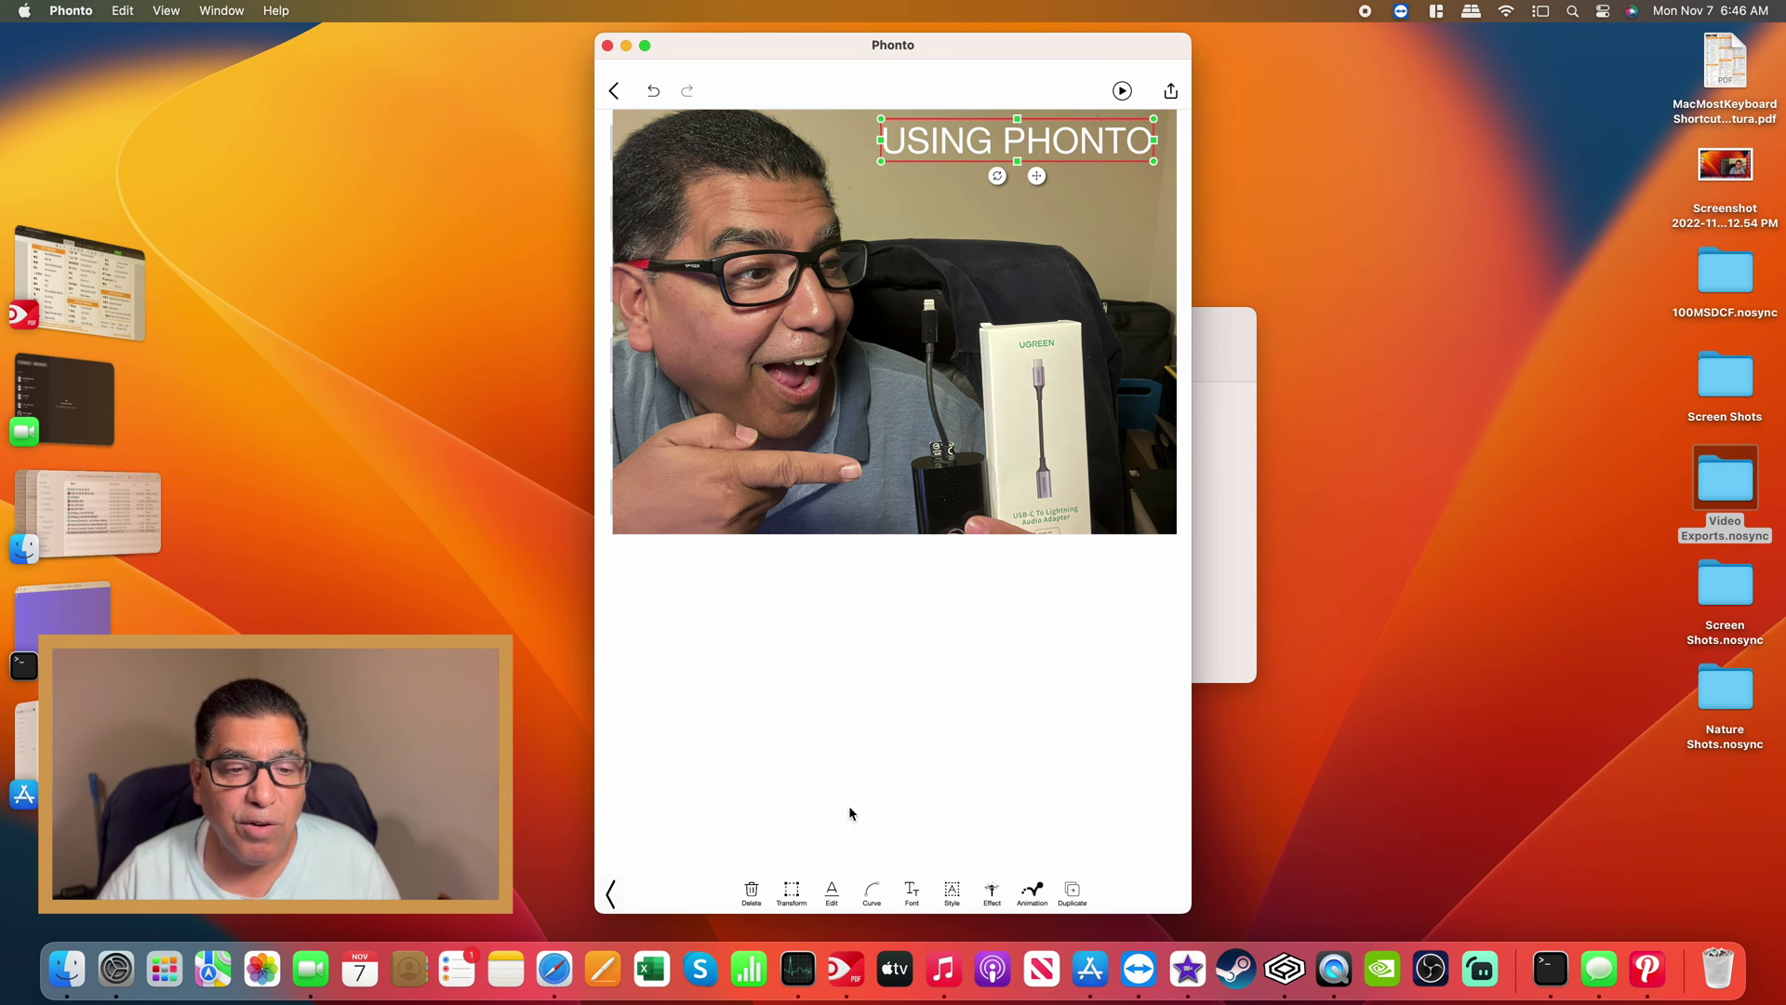
click(832, 893)
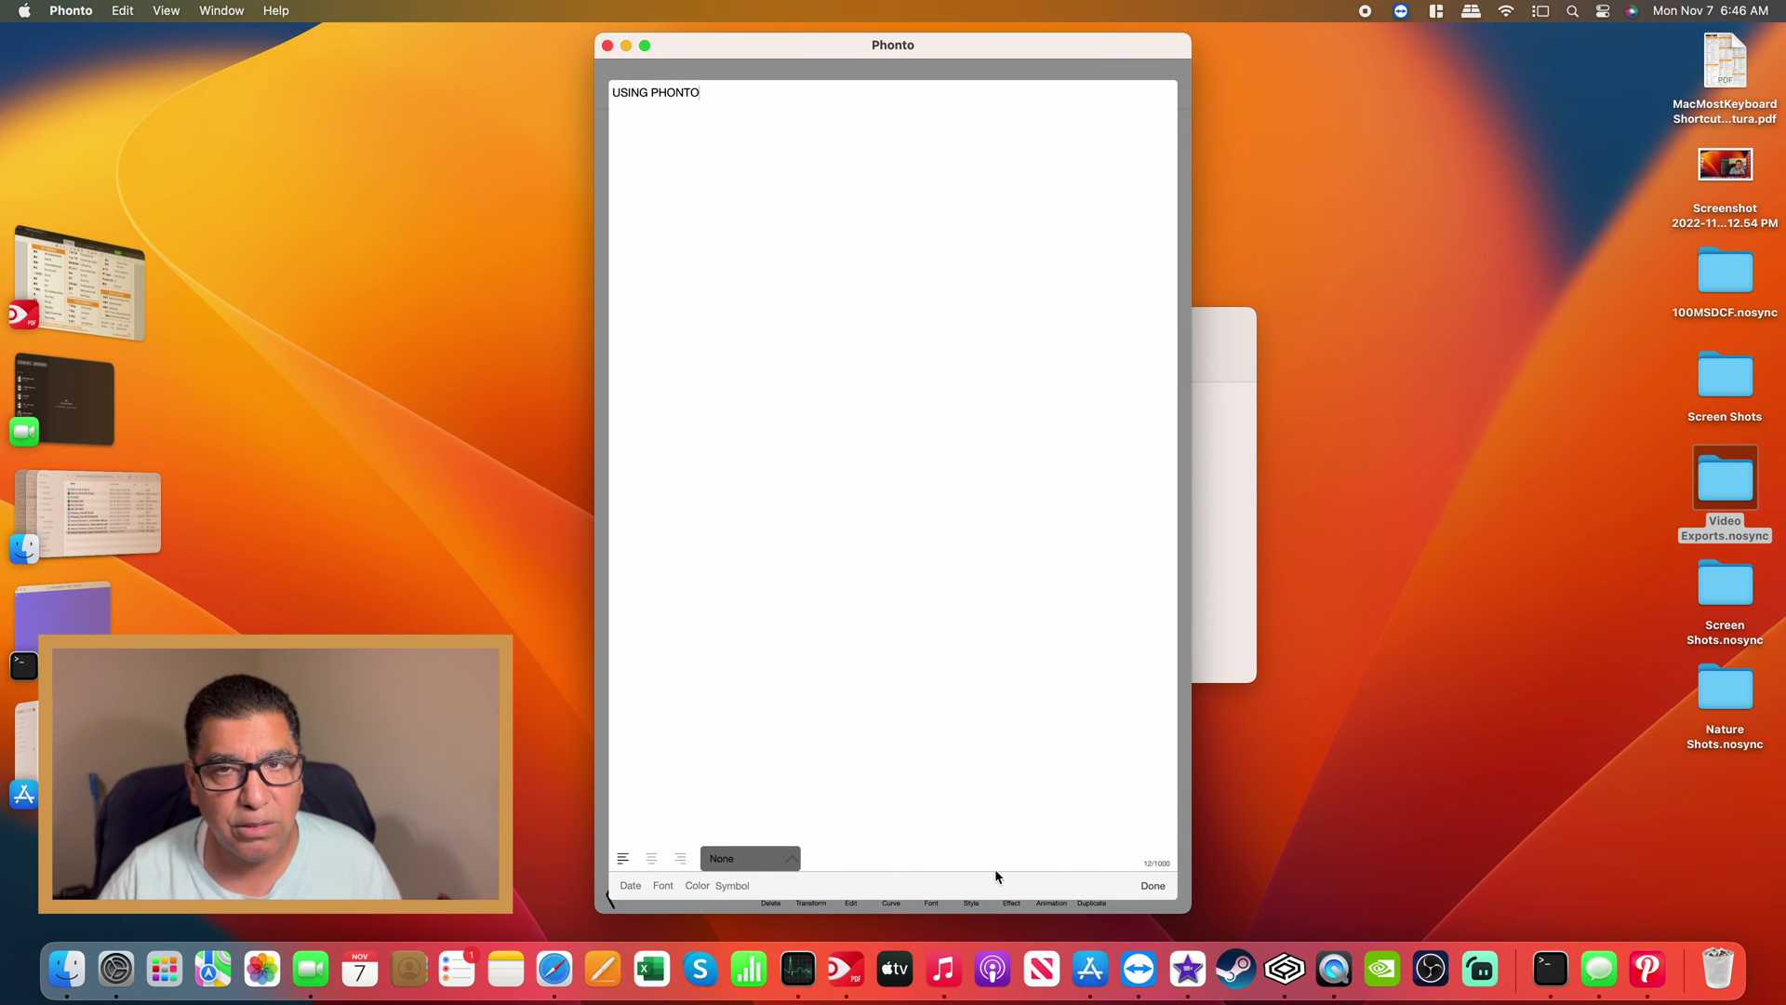
click(1150, 884)
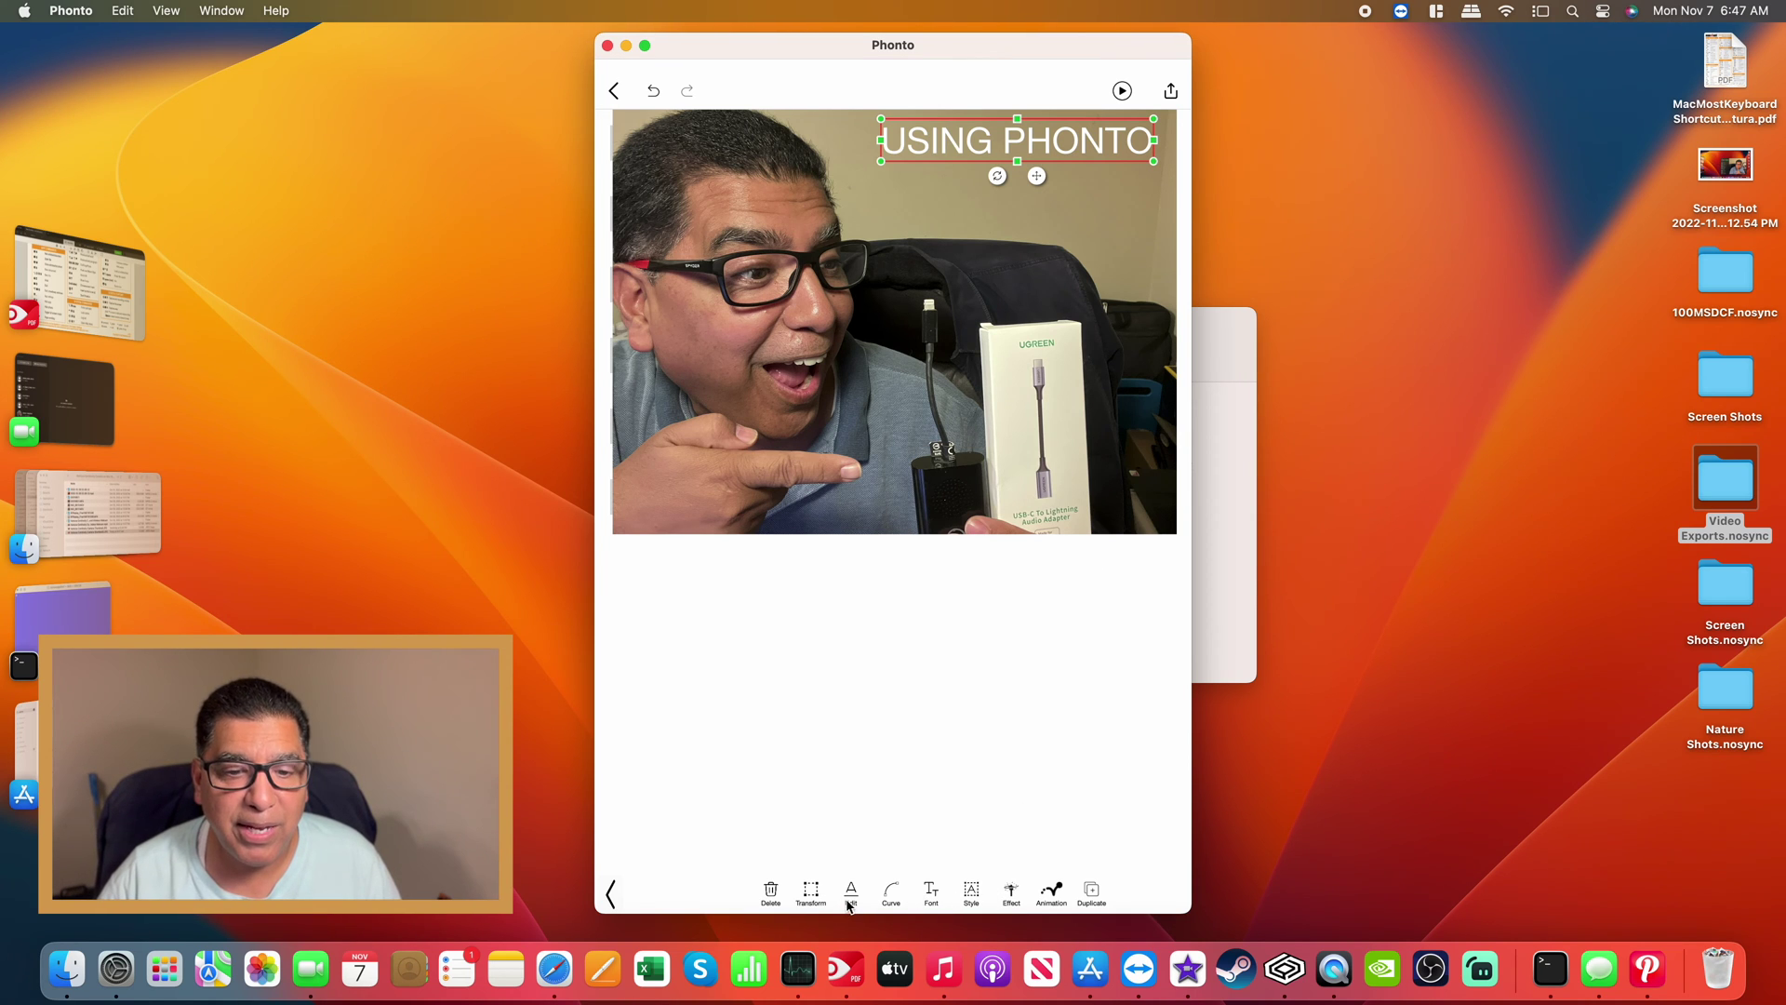
click(930, 892)
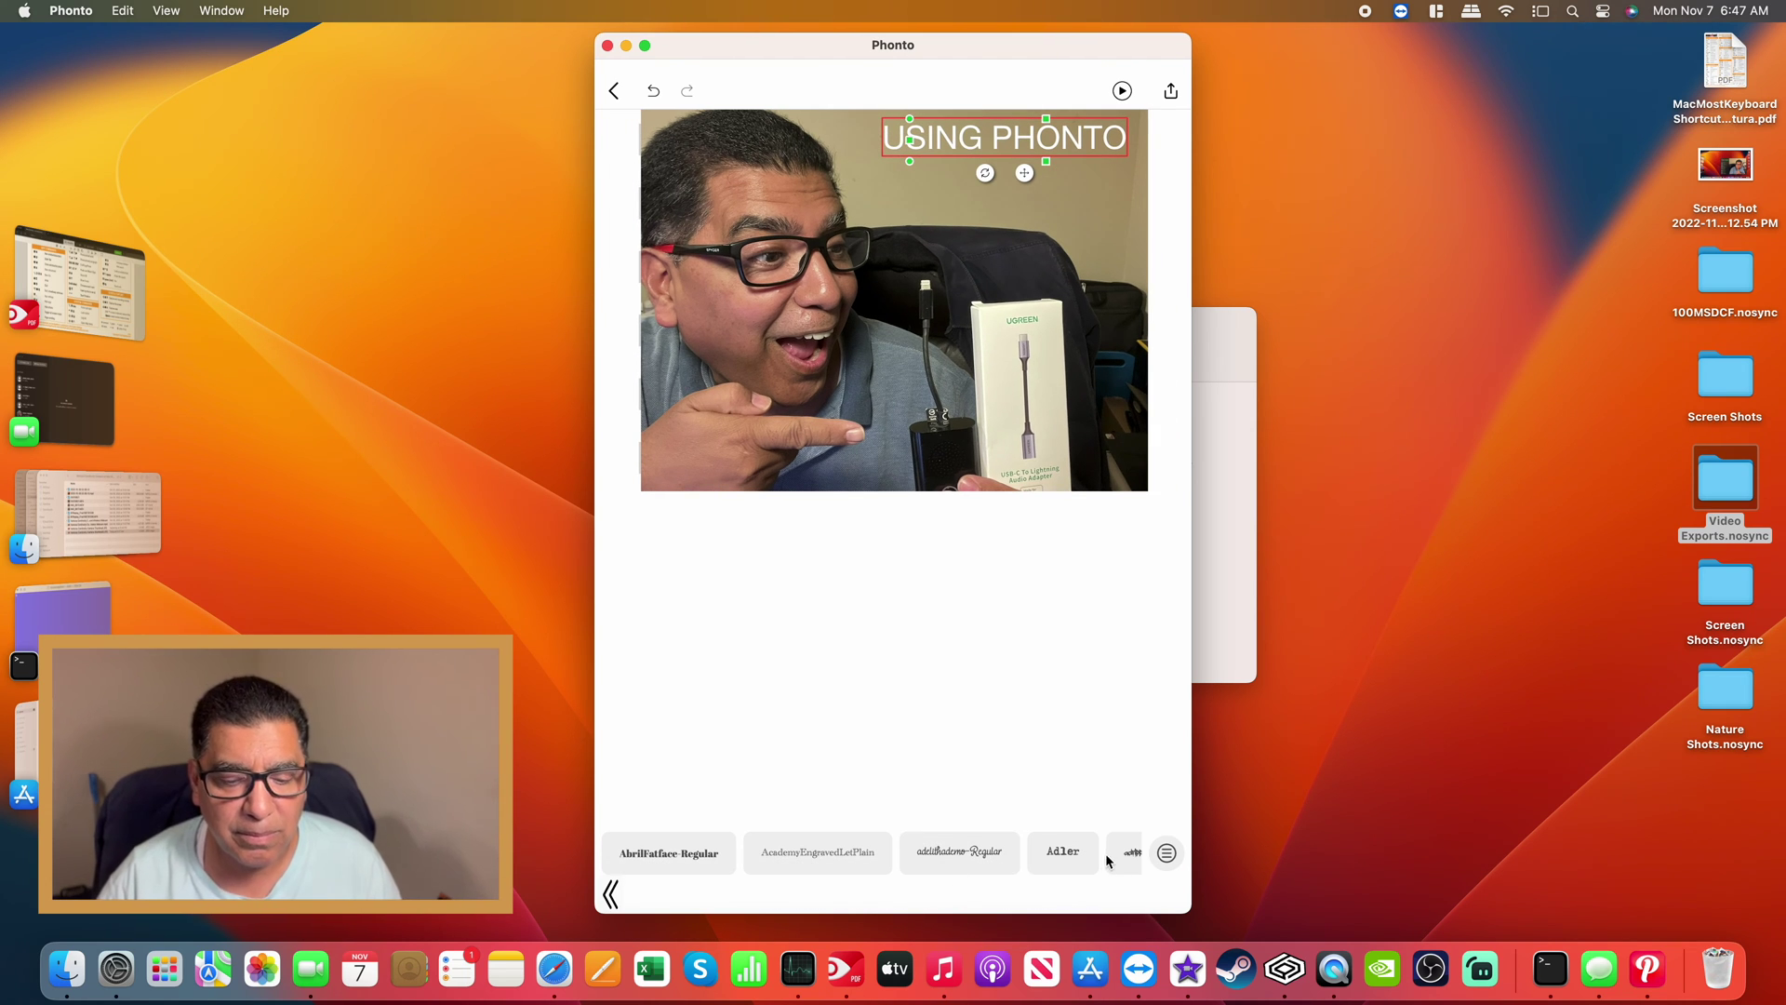
click(1167, 855)
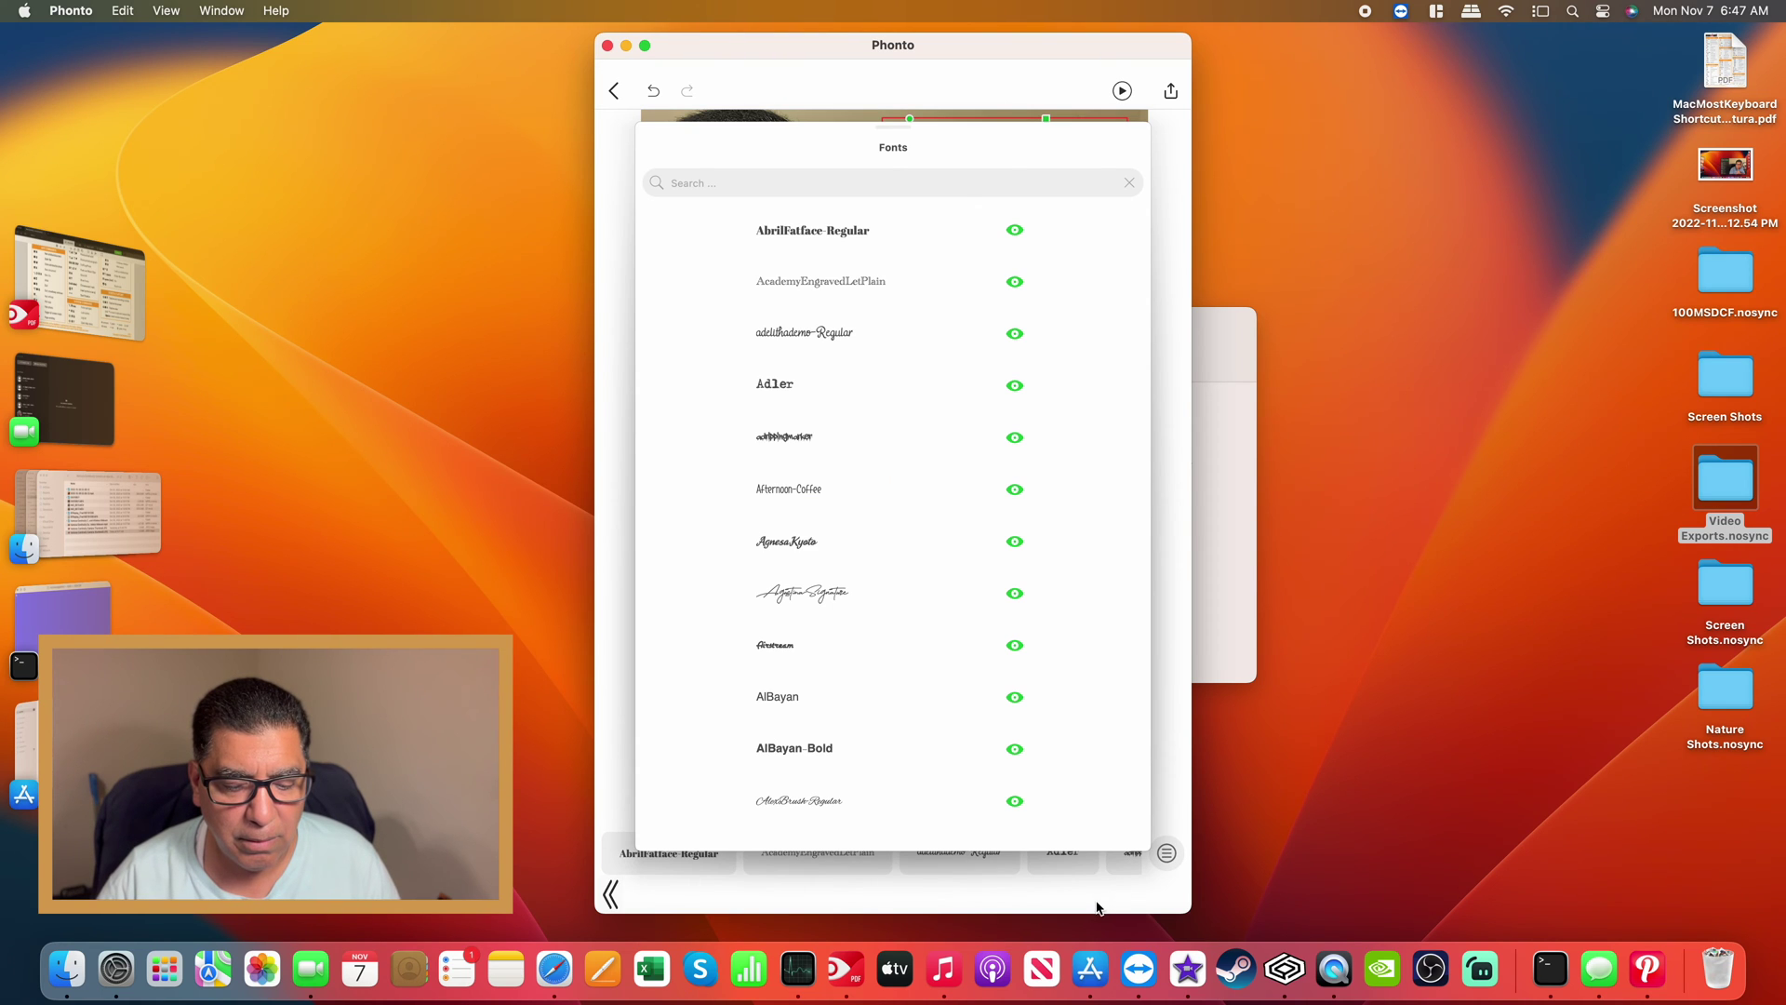
click(1101, 907)
click(614, 895)
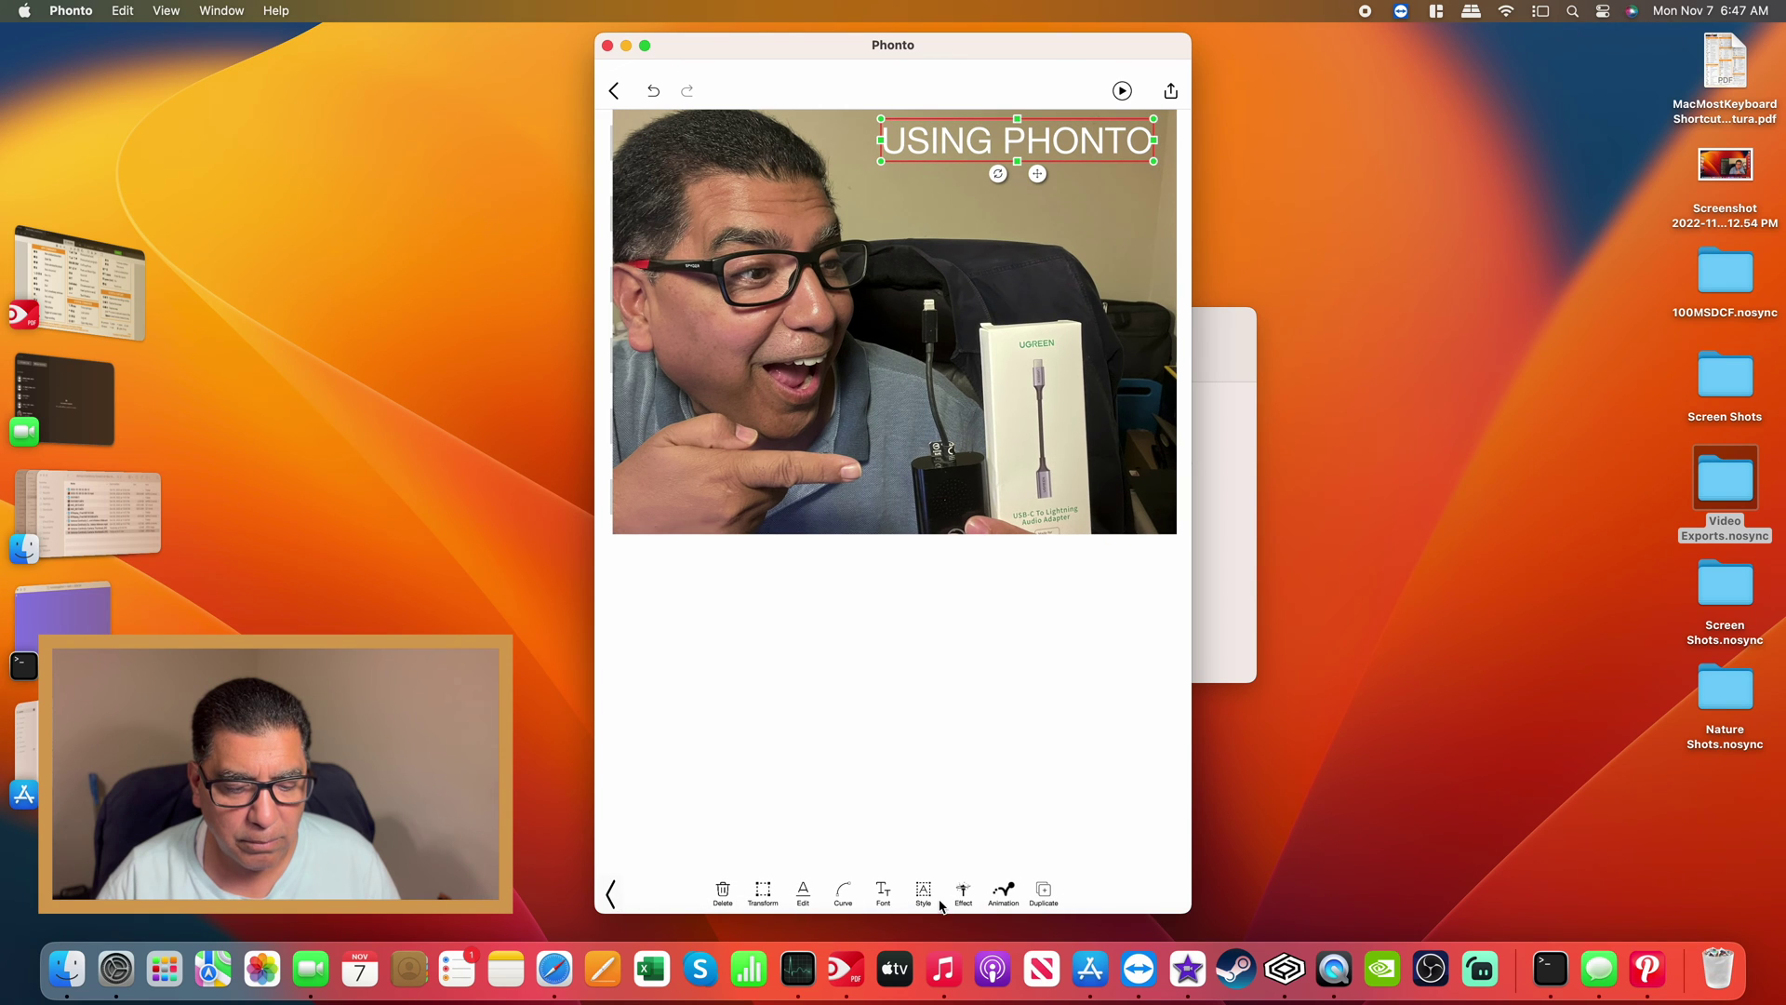
Deselect the first caption and add a new caption reading 'TO ADD TEXT'.
click(805, 895)
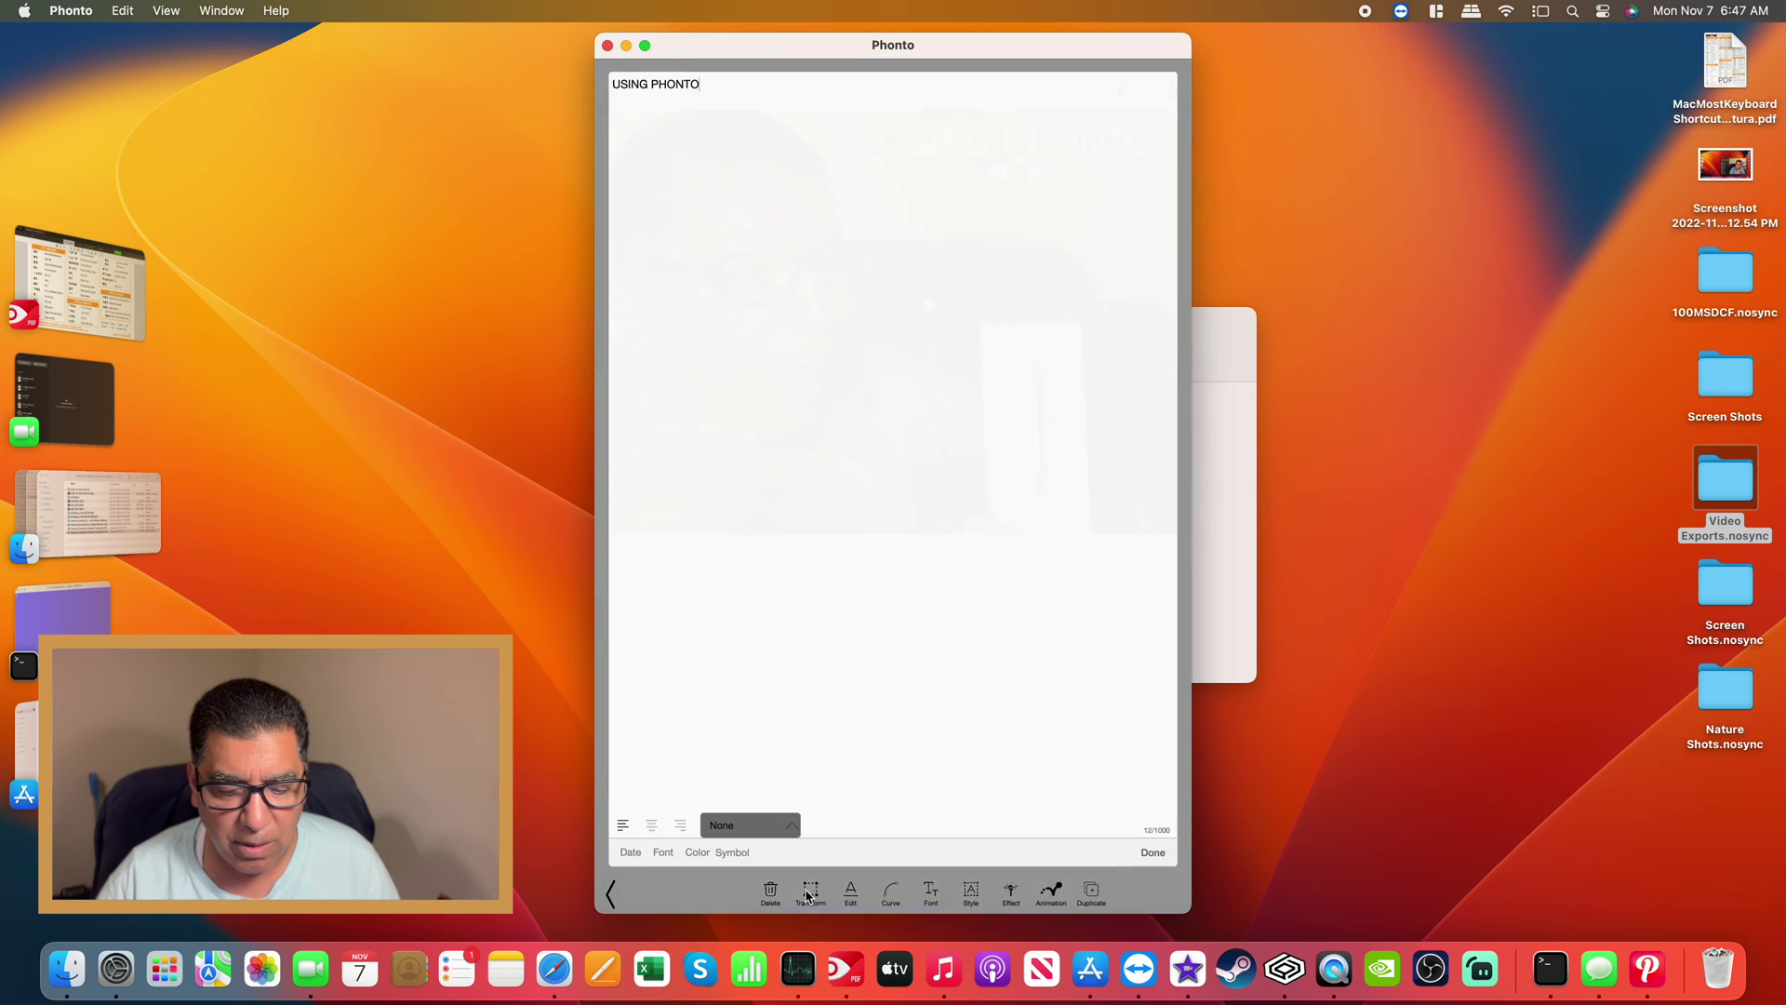
key(Return)
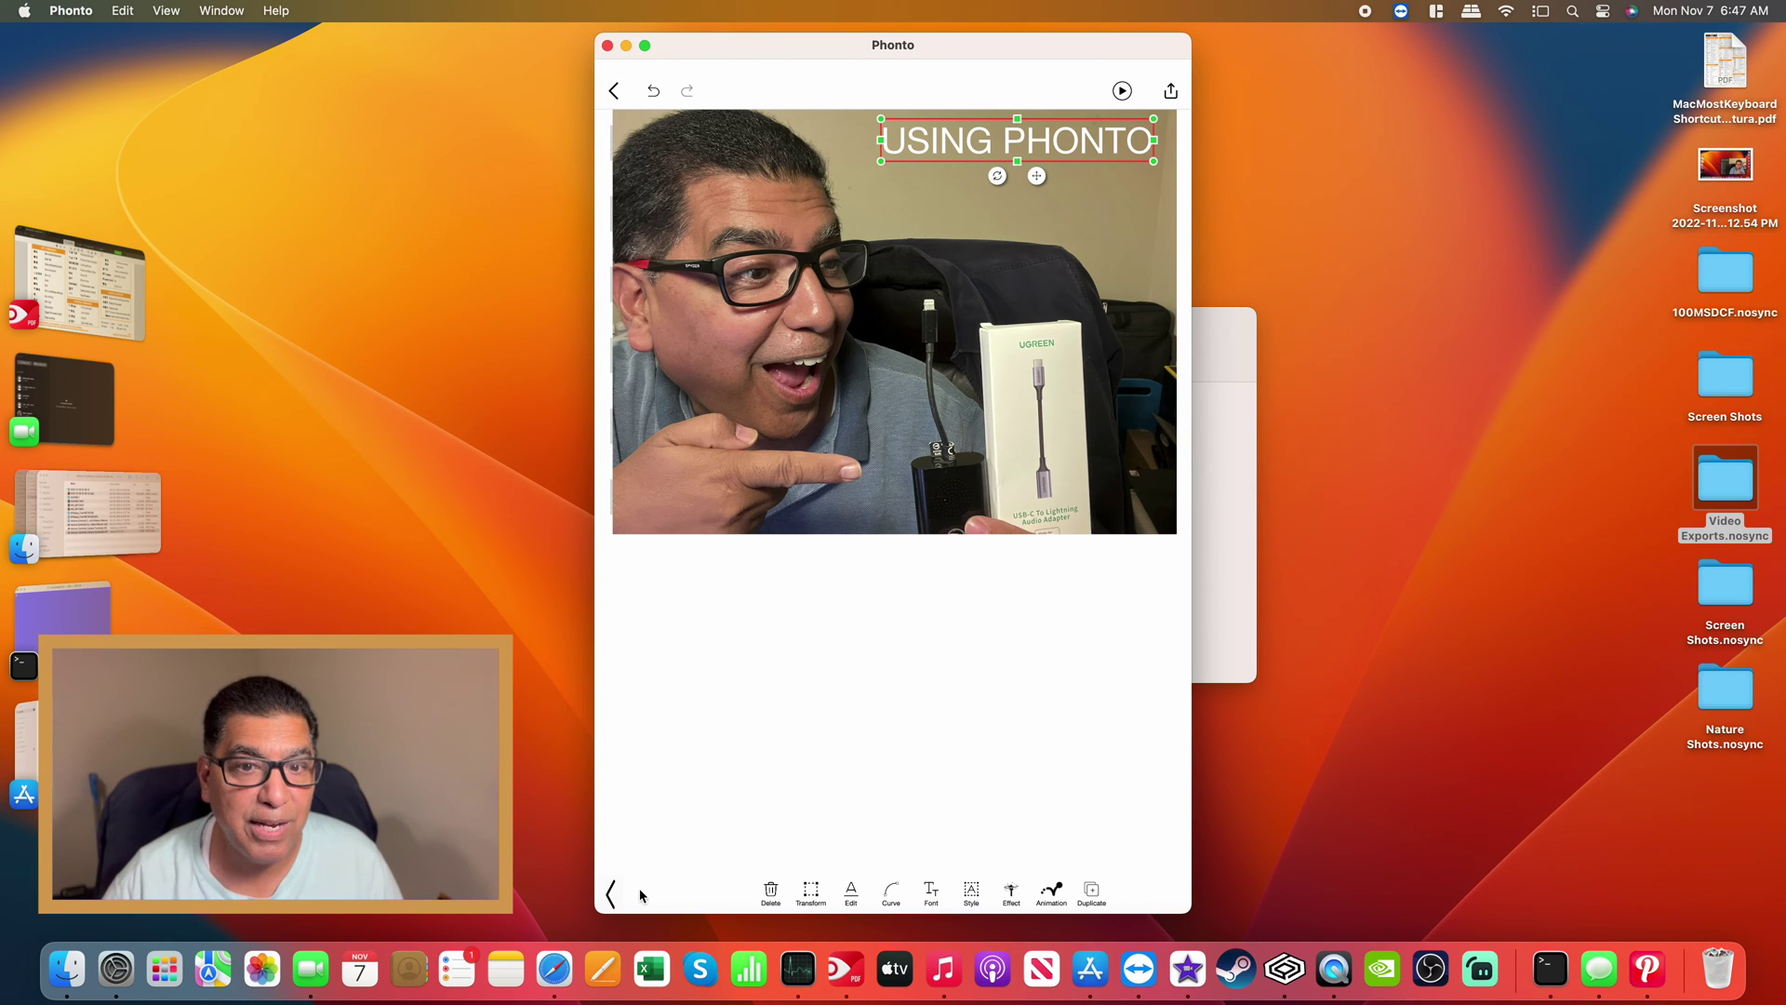
click(610, 895)
click(744, 889)
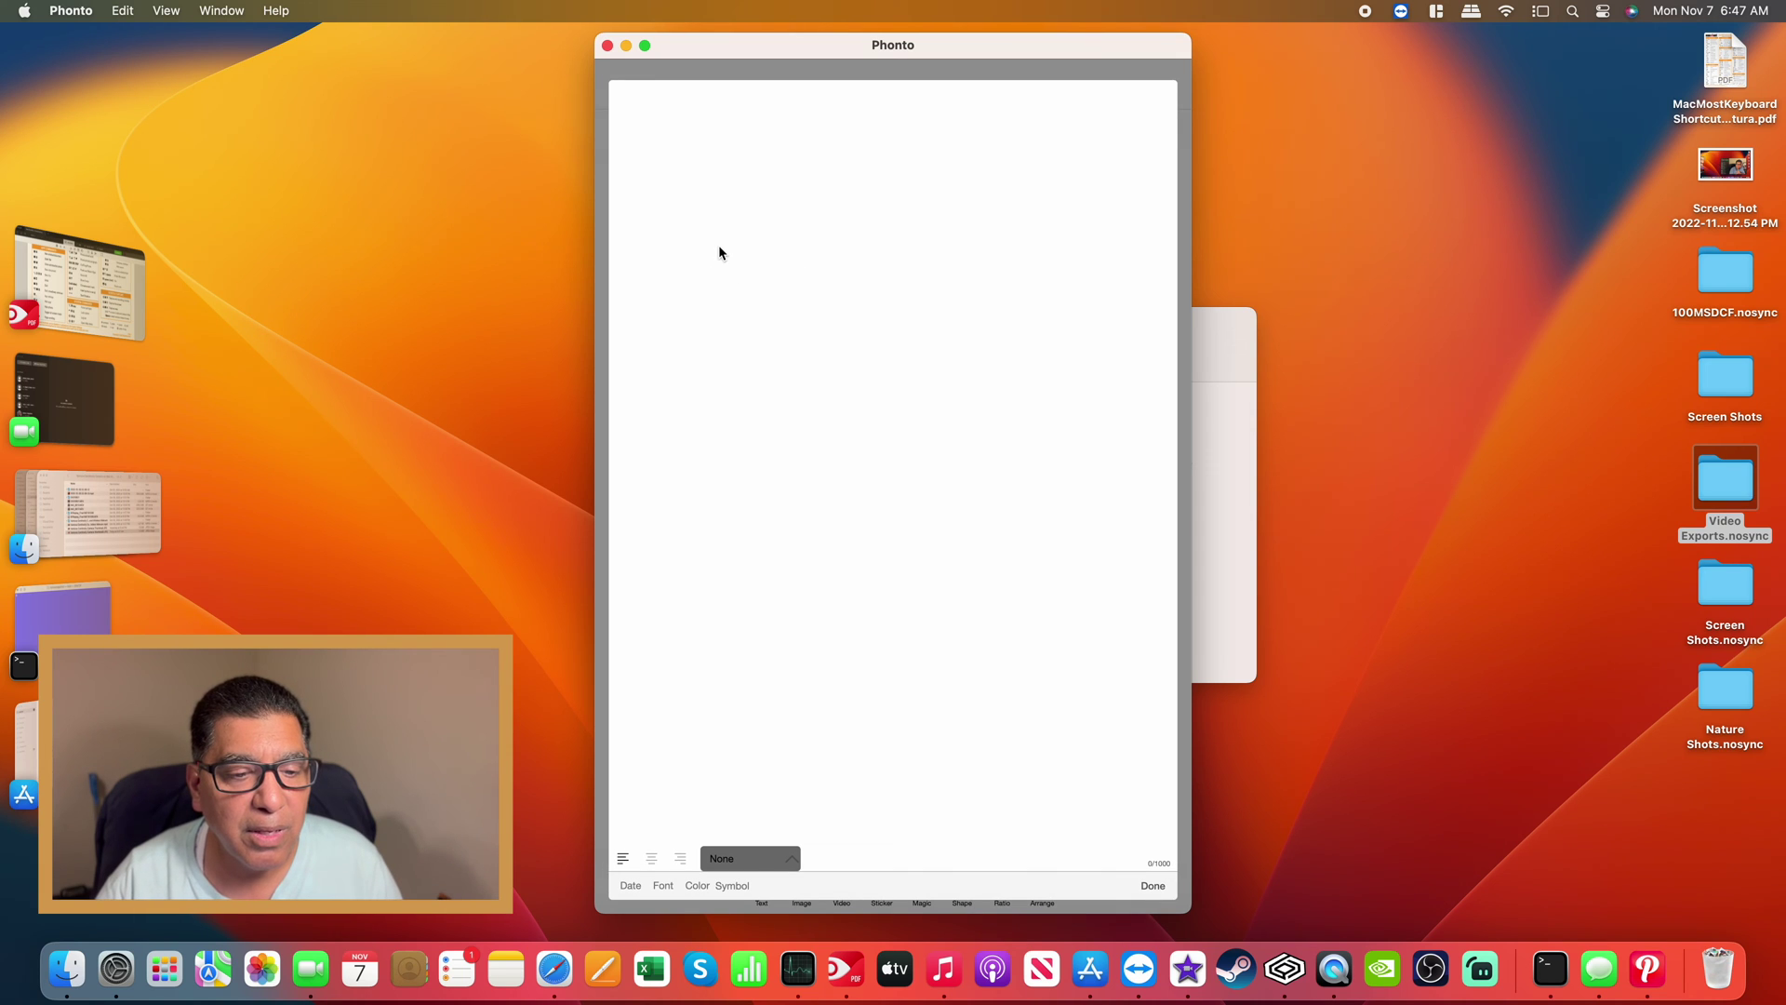
text(T)
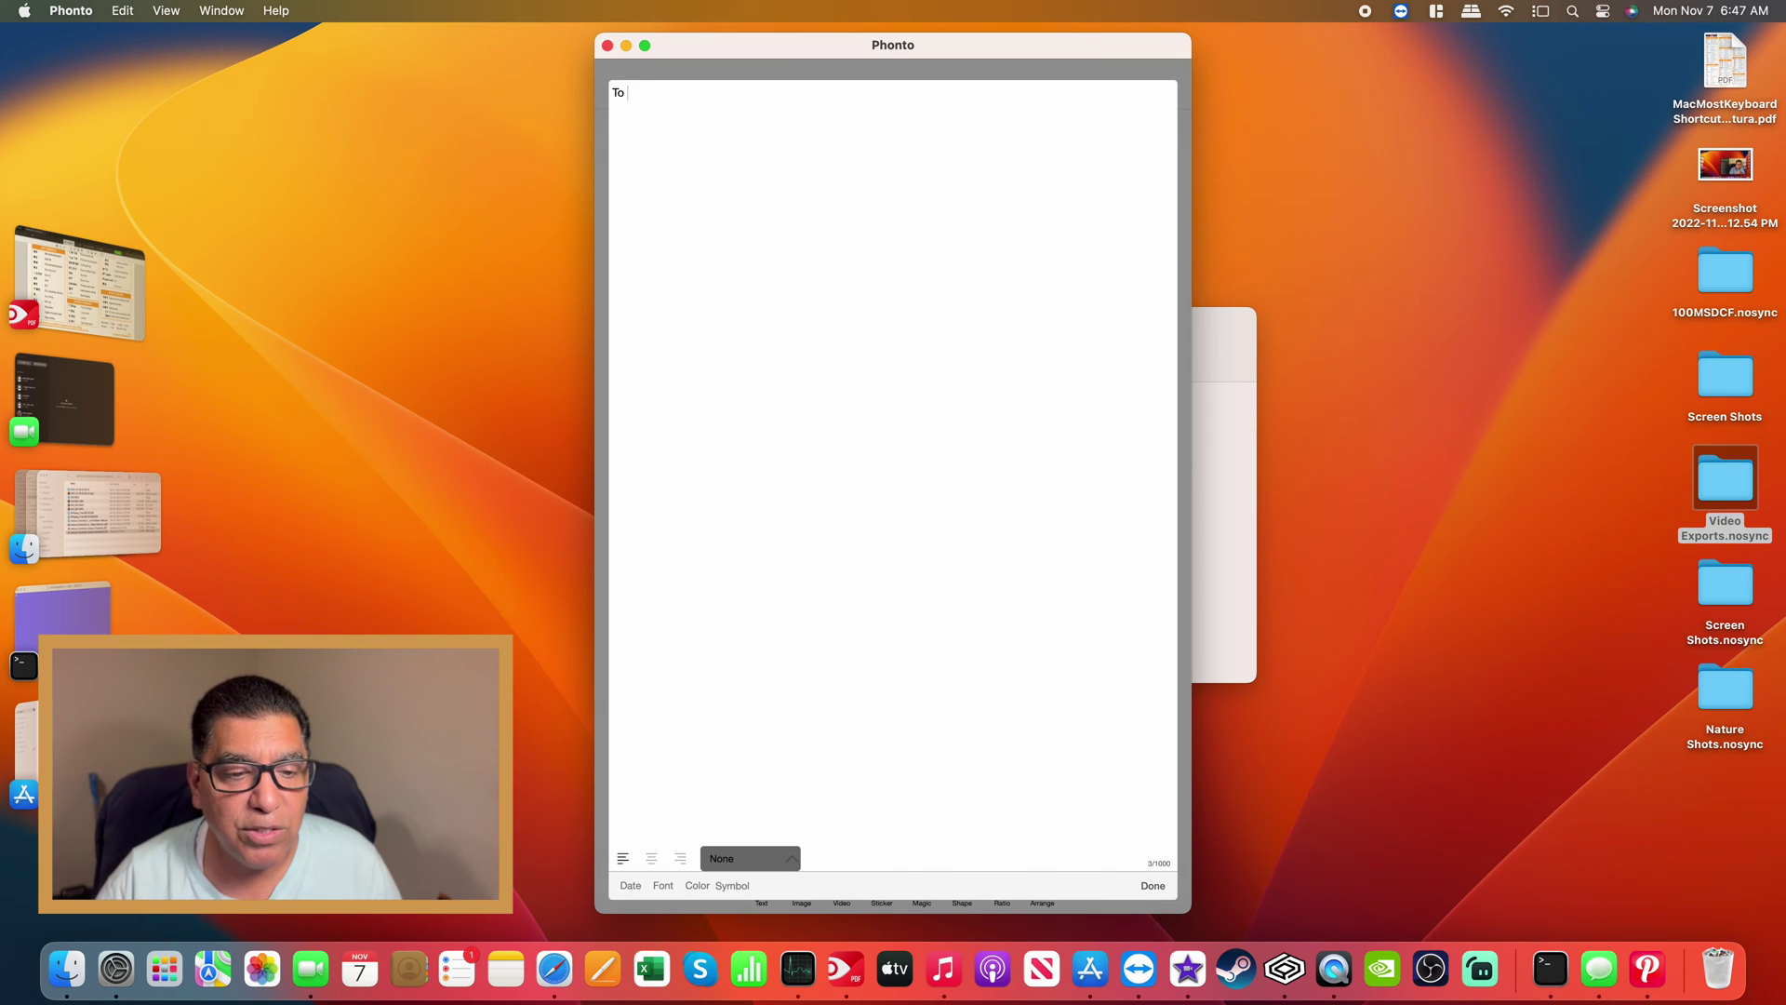
text(O ADD TEXT)
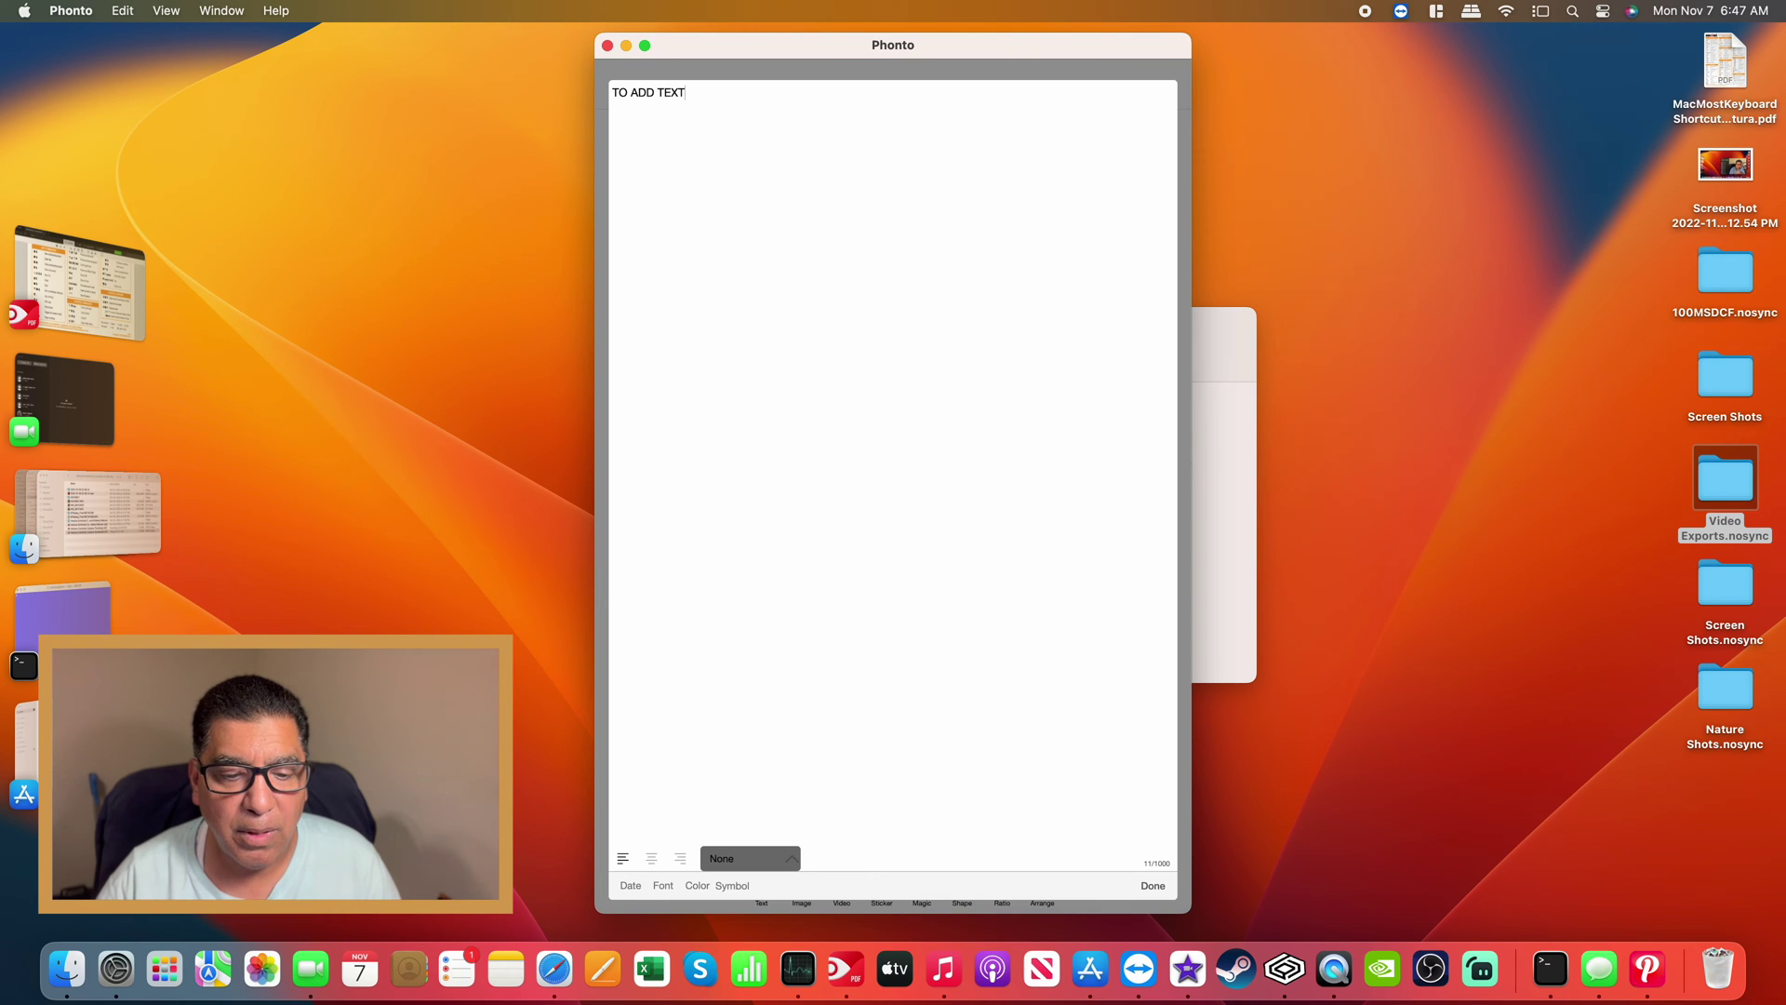
click(1152, 885)
Position TO ADD TEXT directly beneath USING PHONTO and deselect it.
click(896, 321)
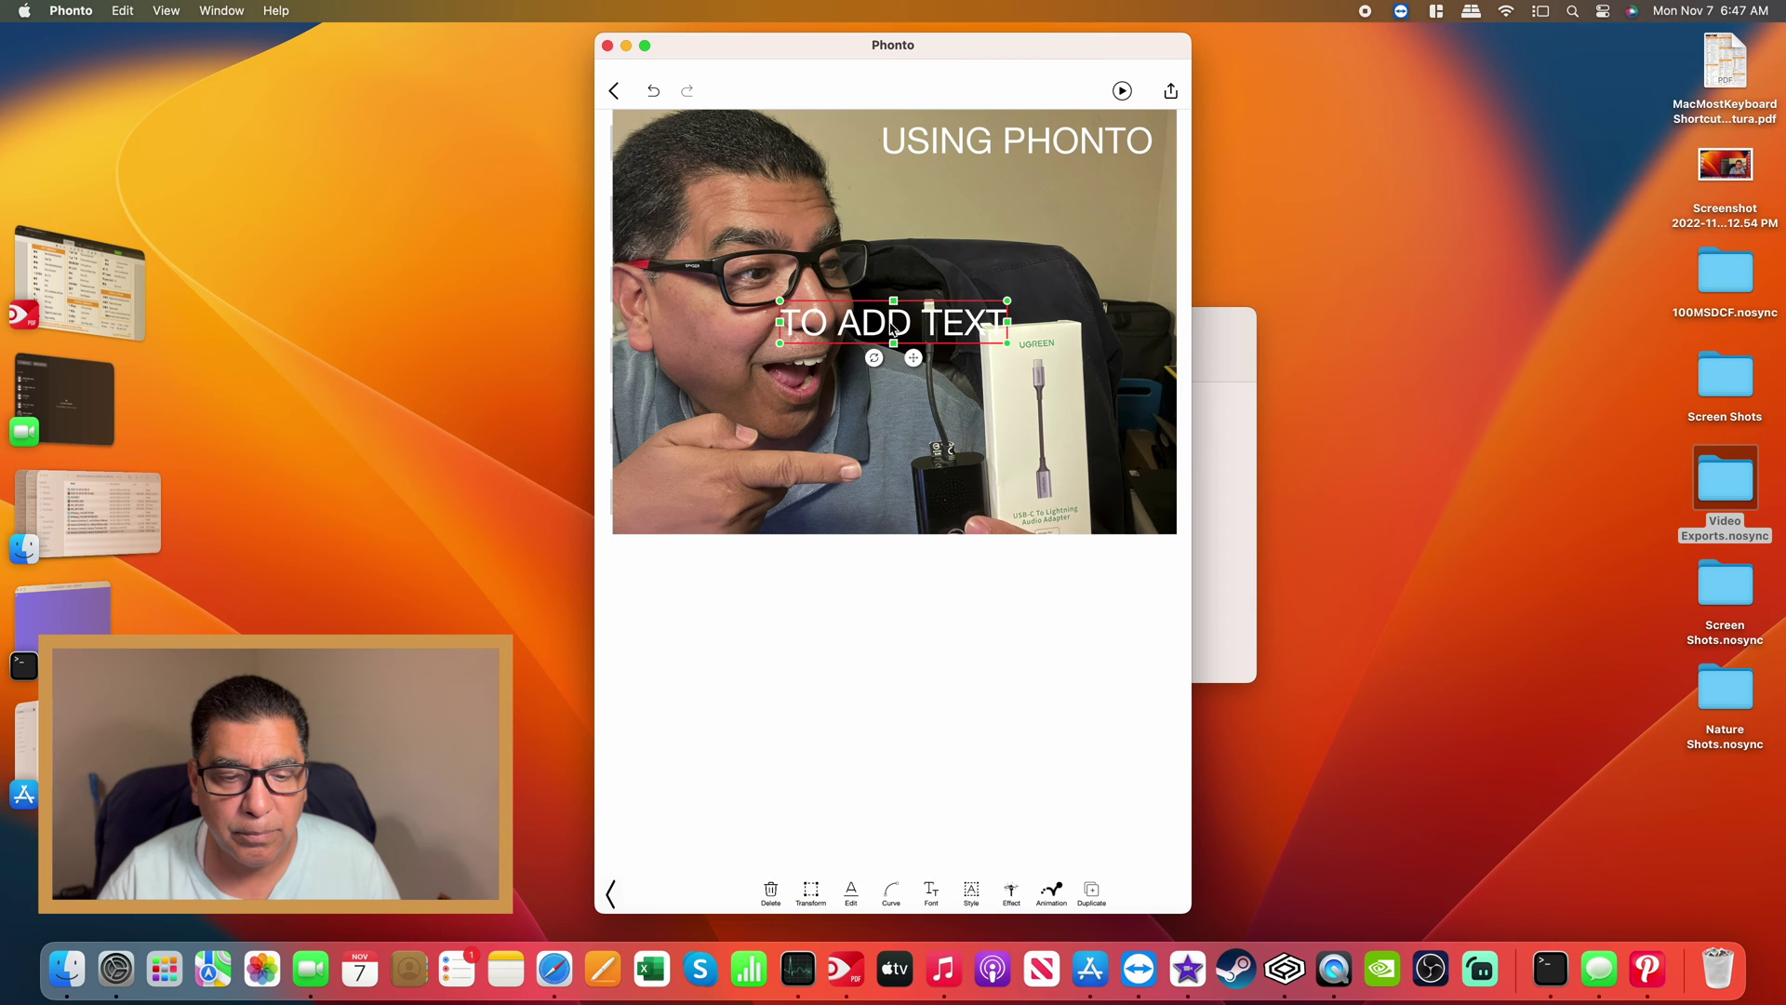
drag(912, 293, 988, 184)
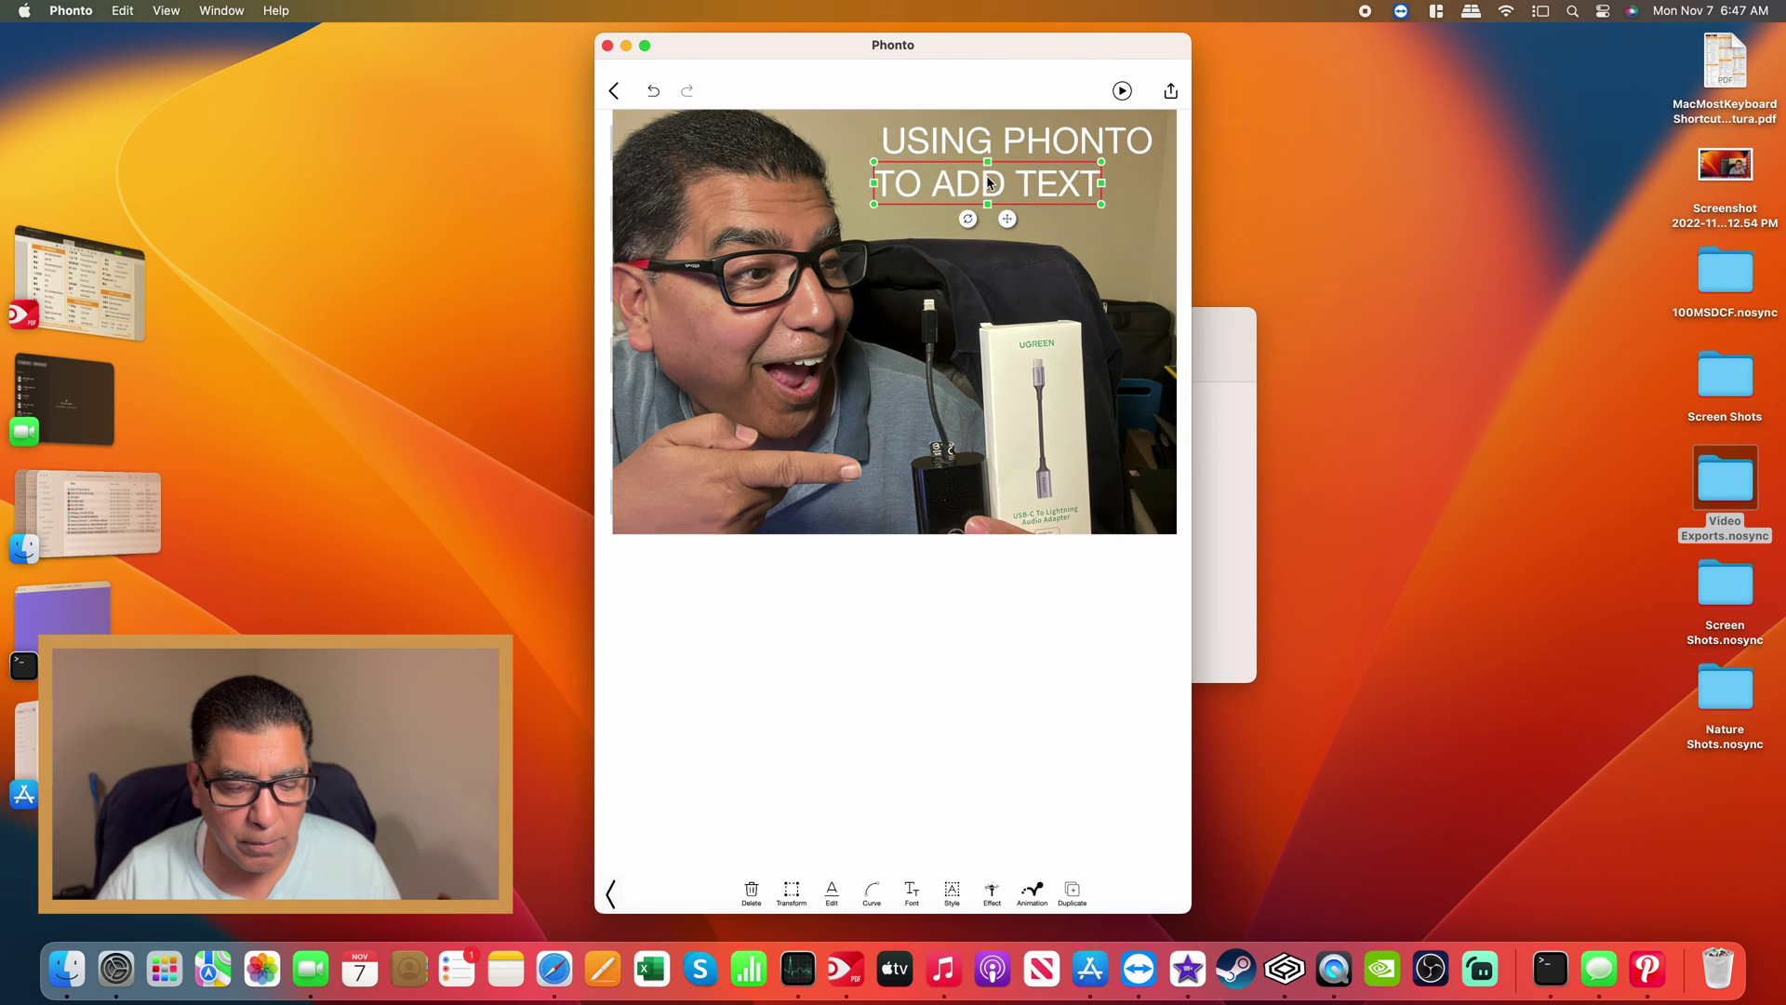
click(615, 893)
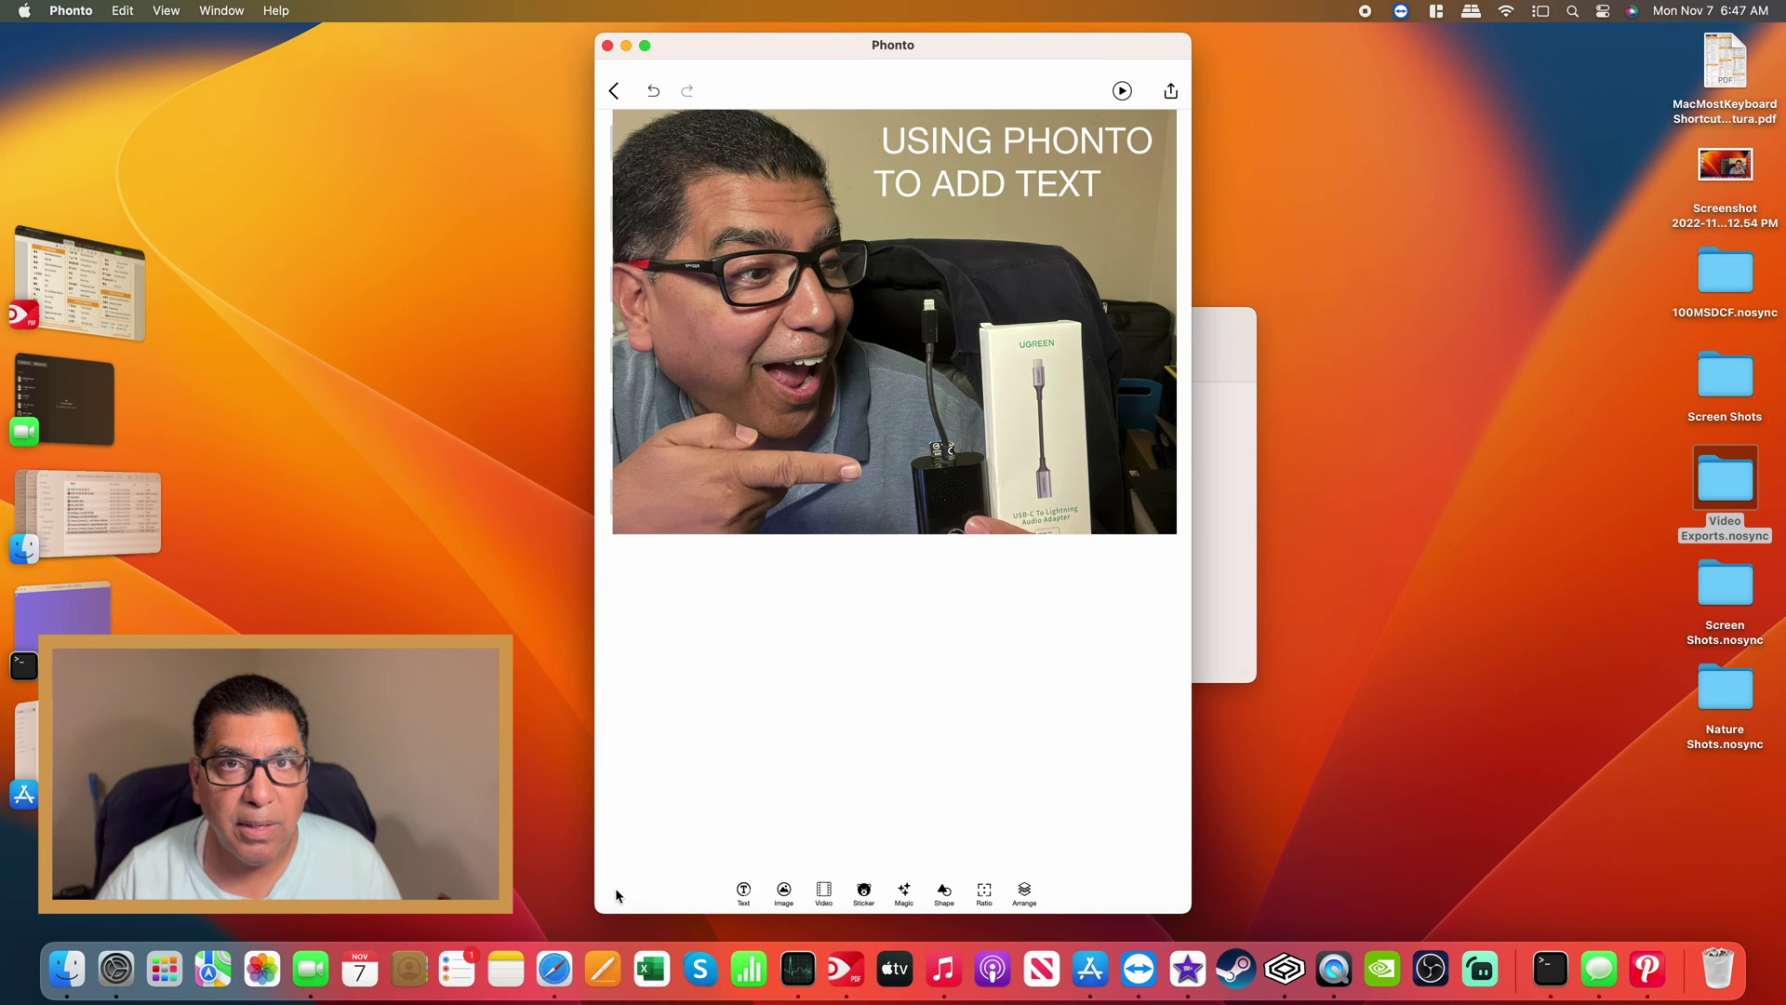
Add a third caption reading 'TO A THUMBNAIL' in capitals.
click(755, 891)
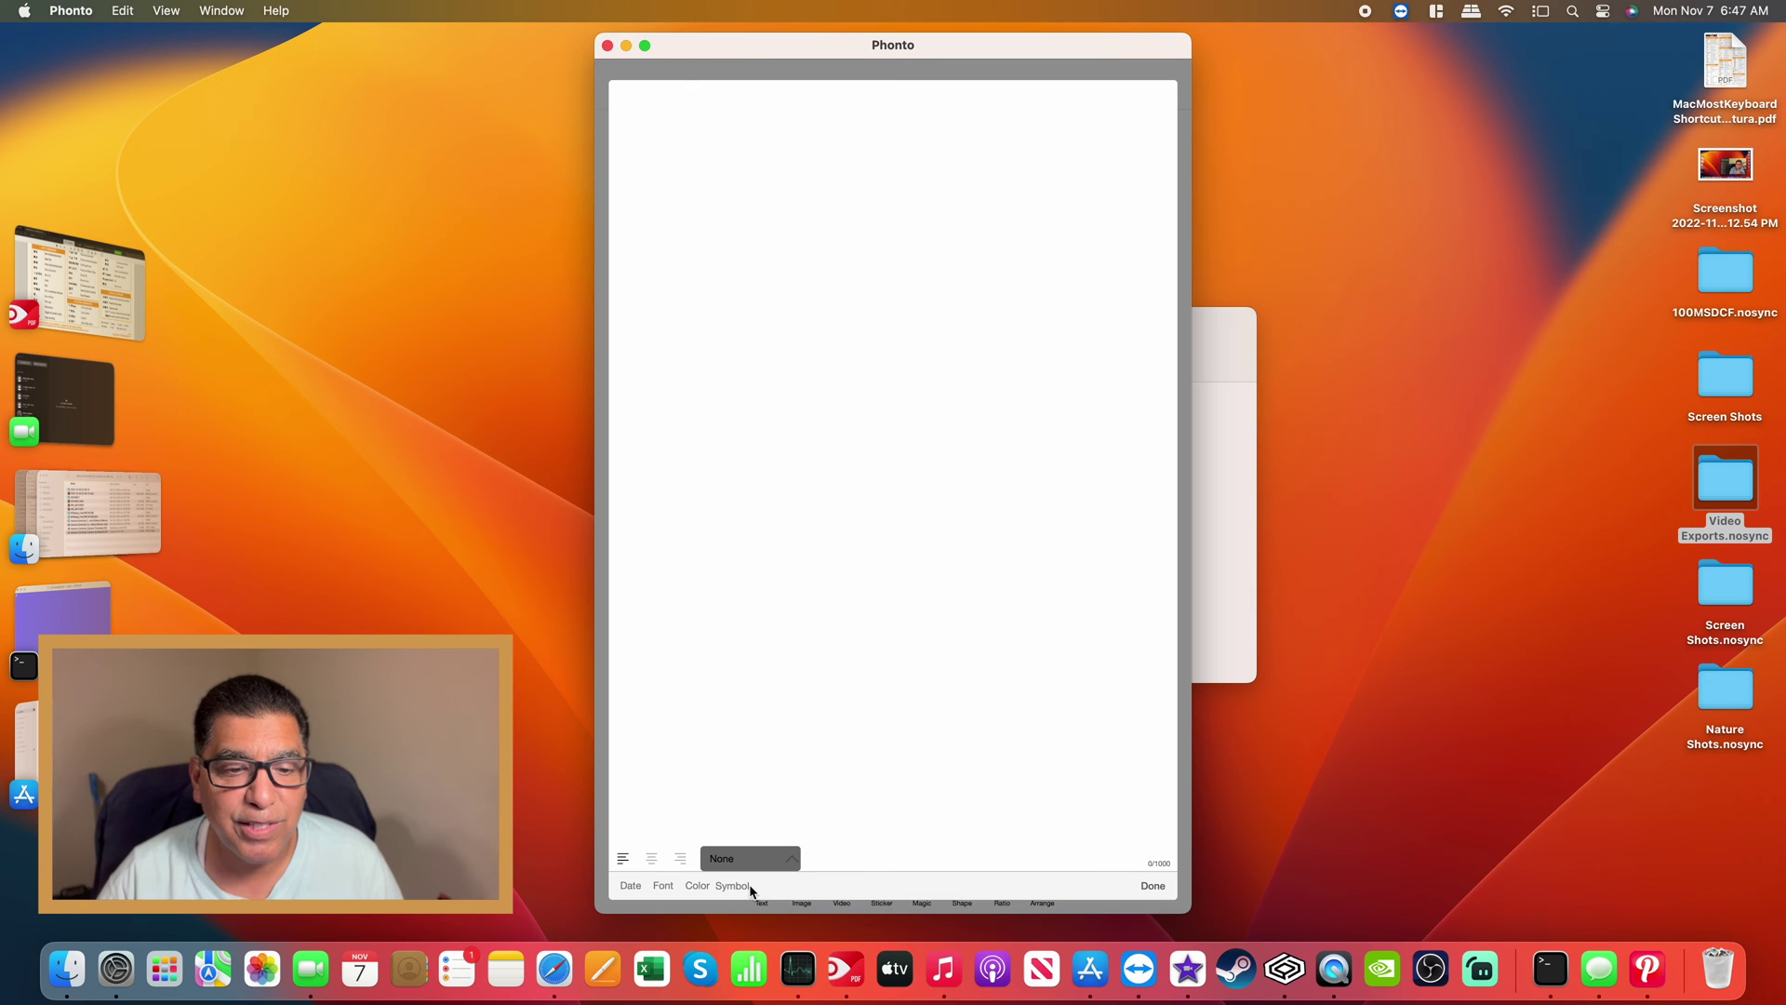
text(to)
key(BackSpace)
key(BackSpace)
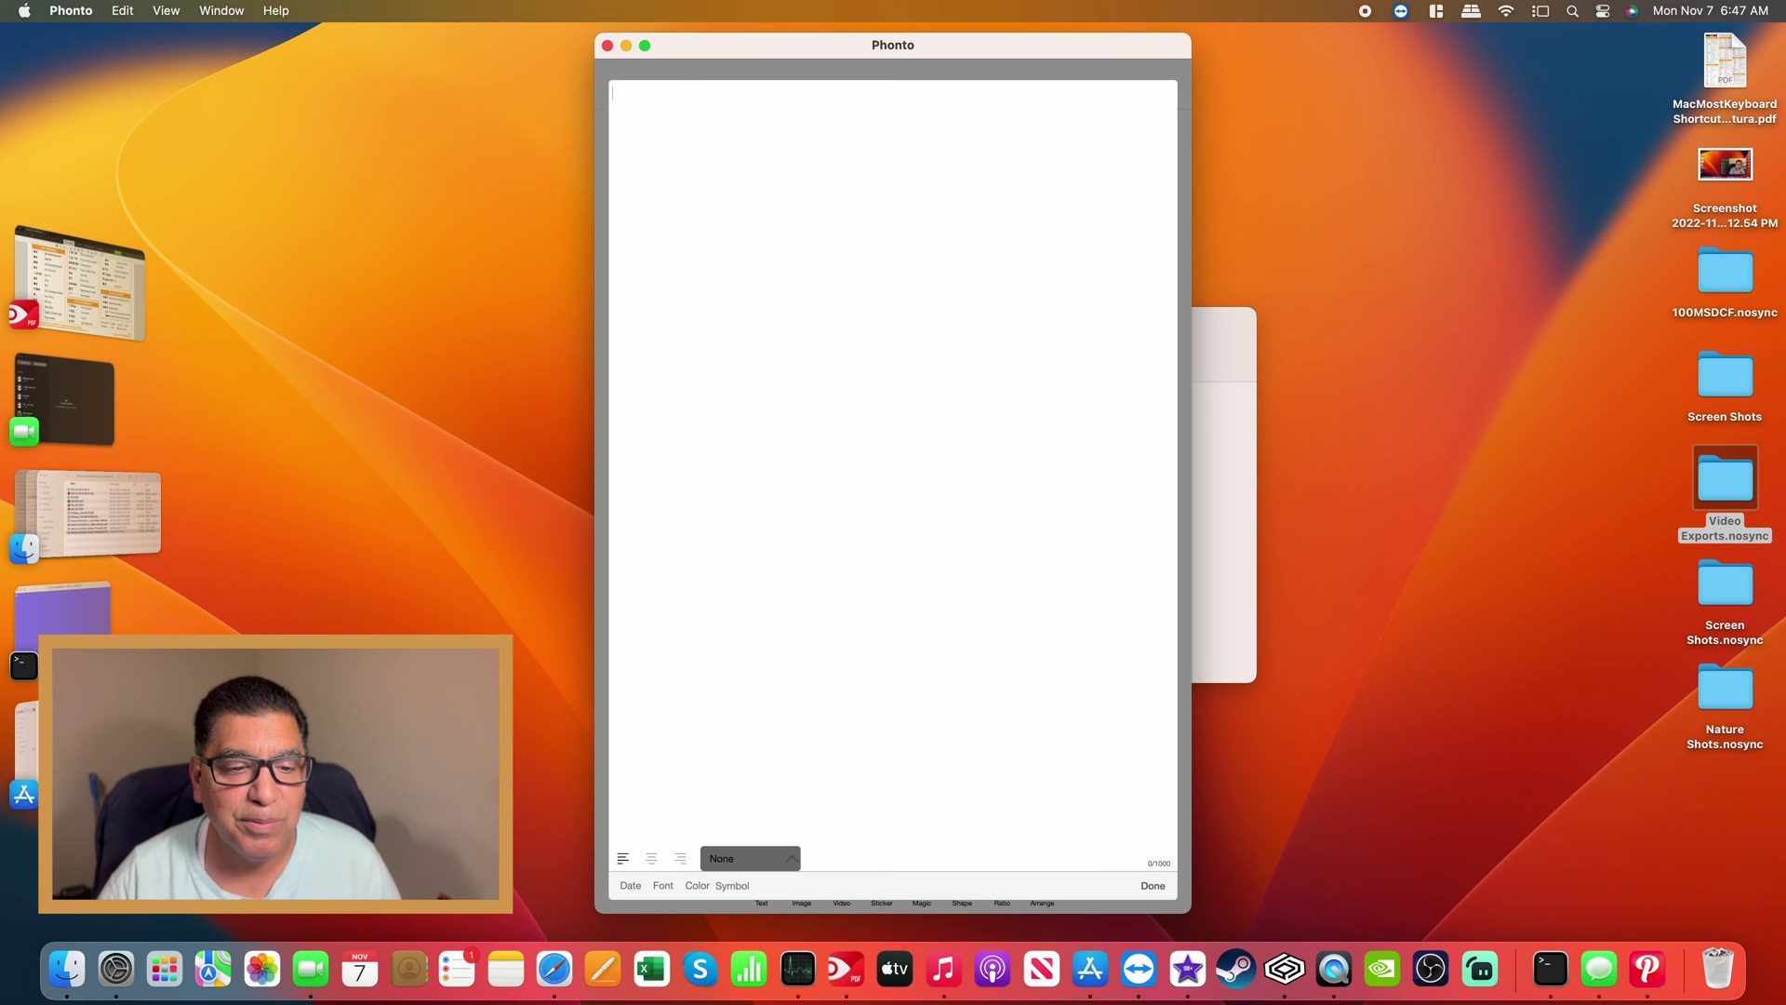
text(TO)
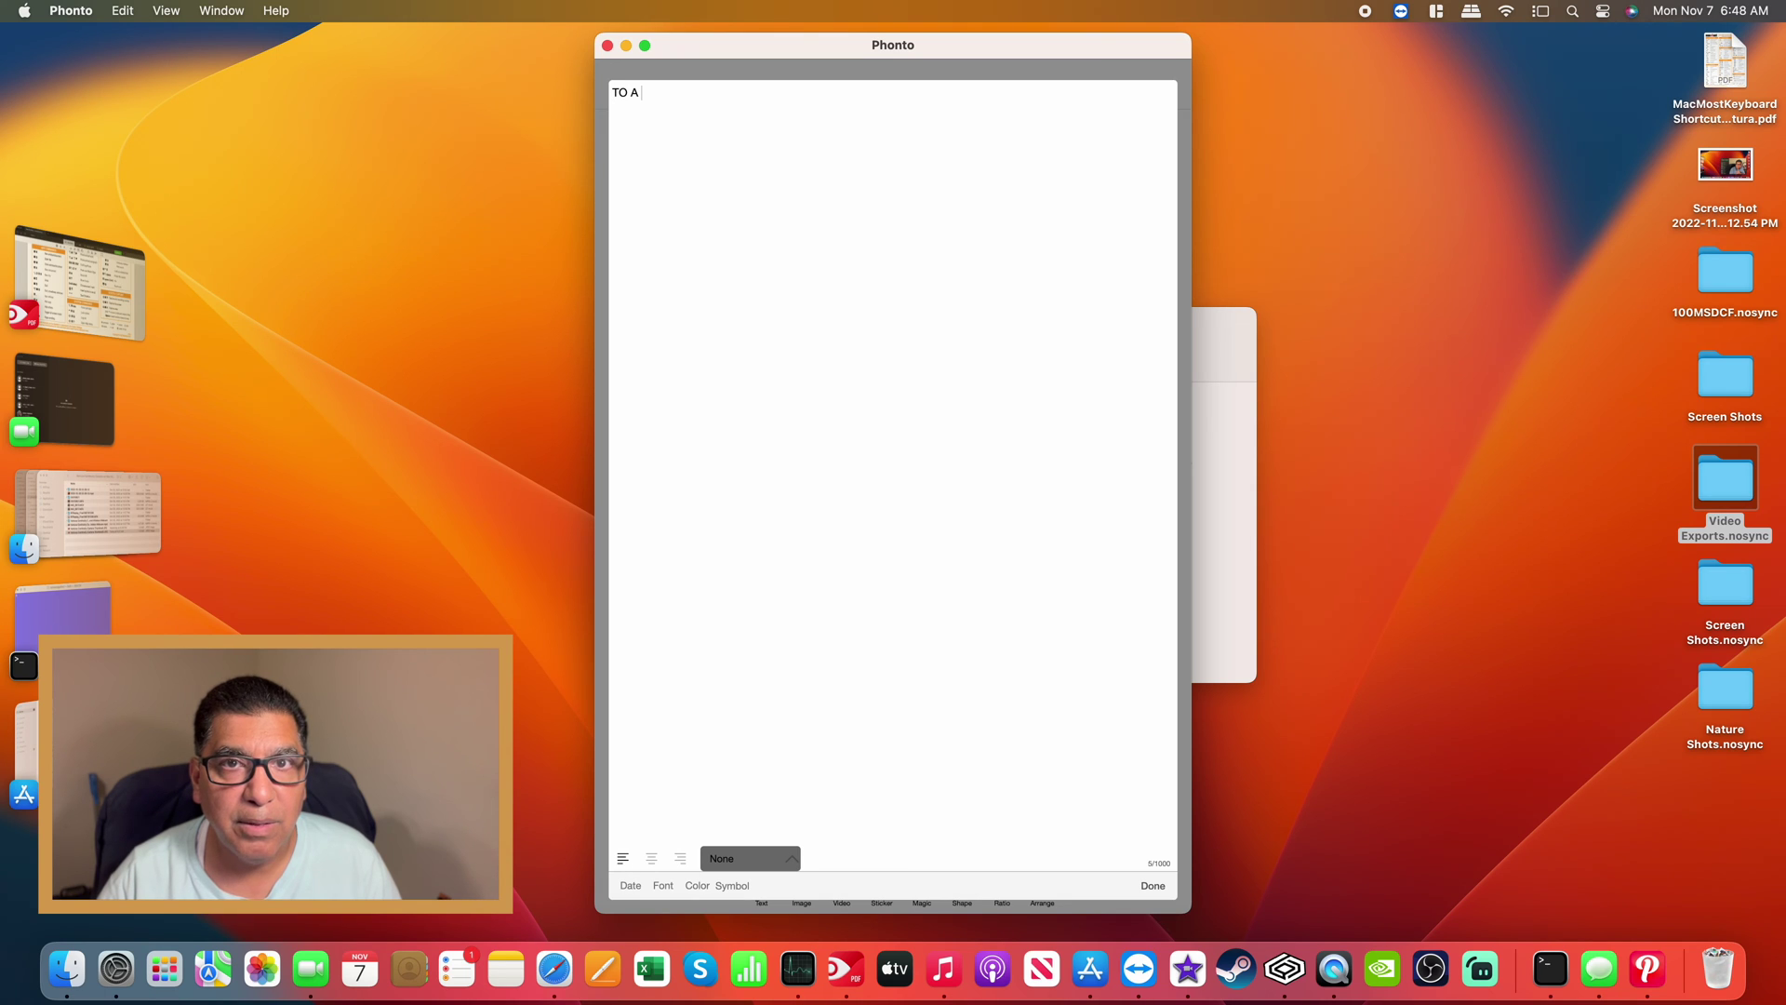
text(A THUMBNAIL)
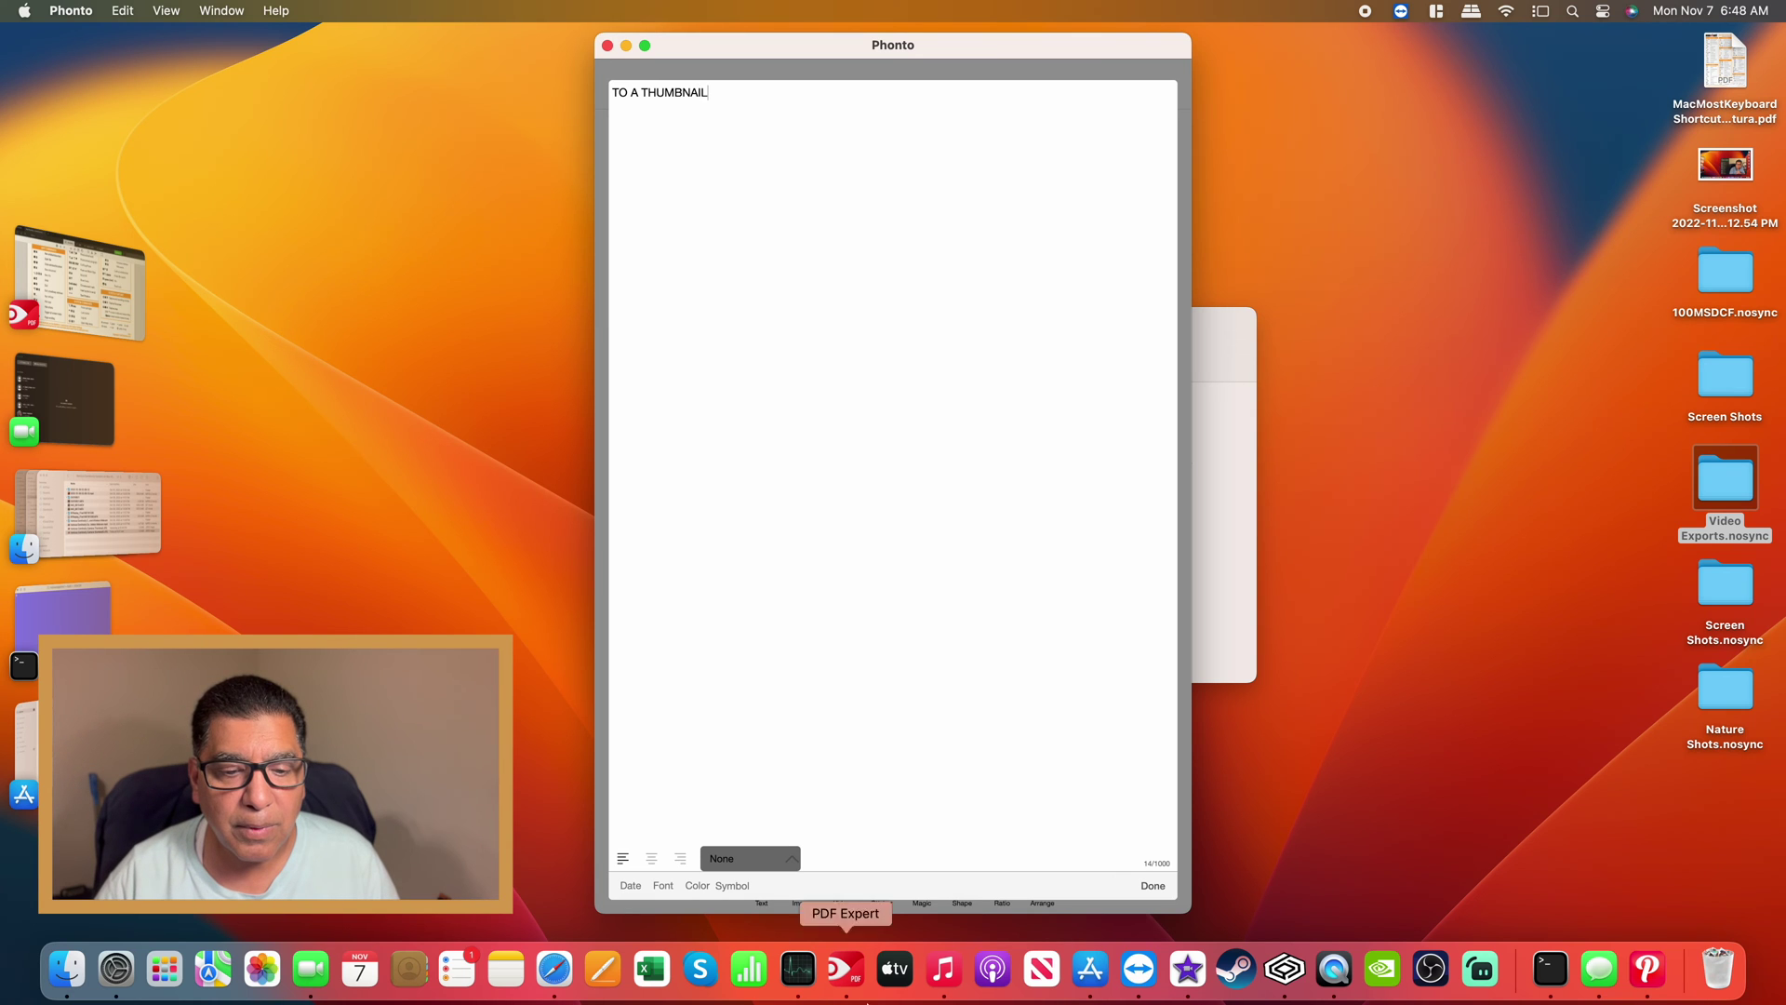
click(1152, 884)
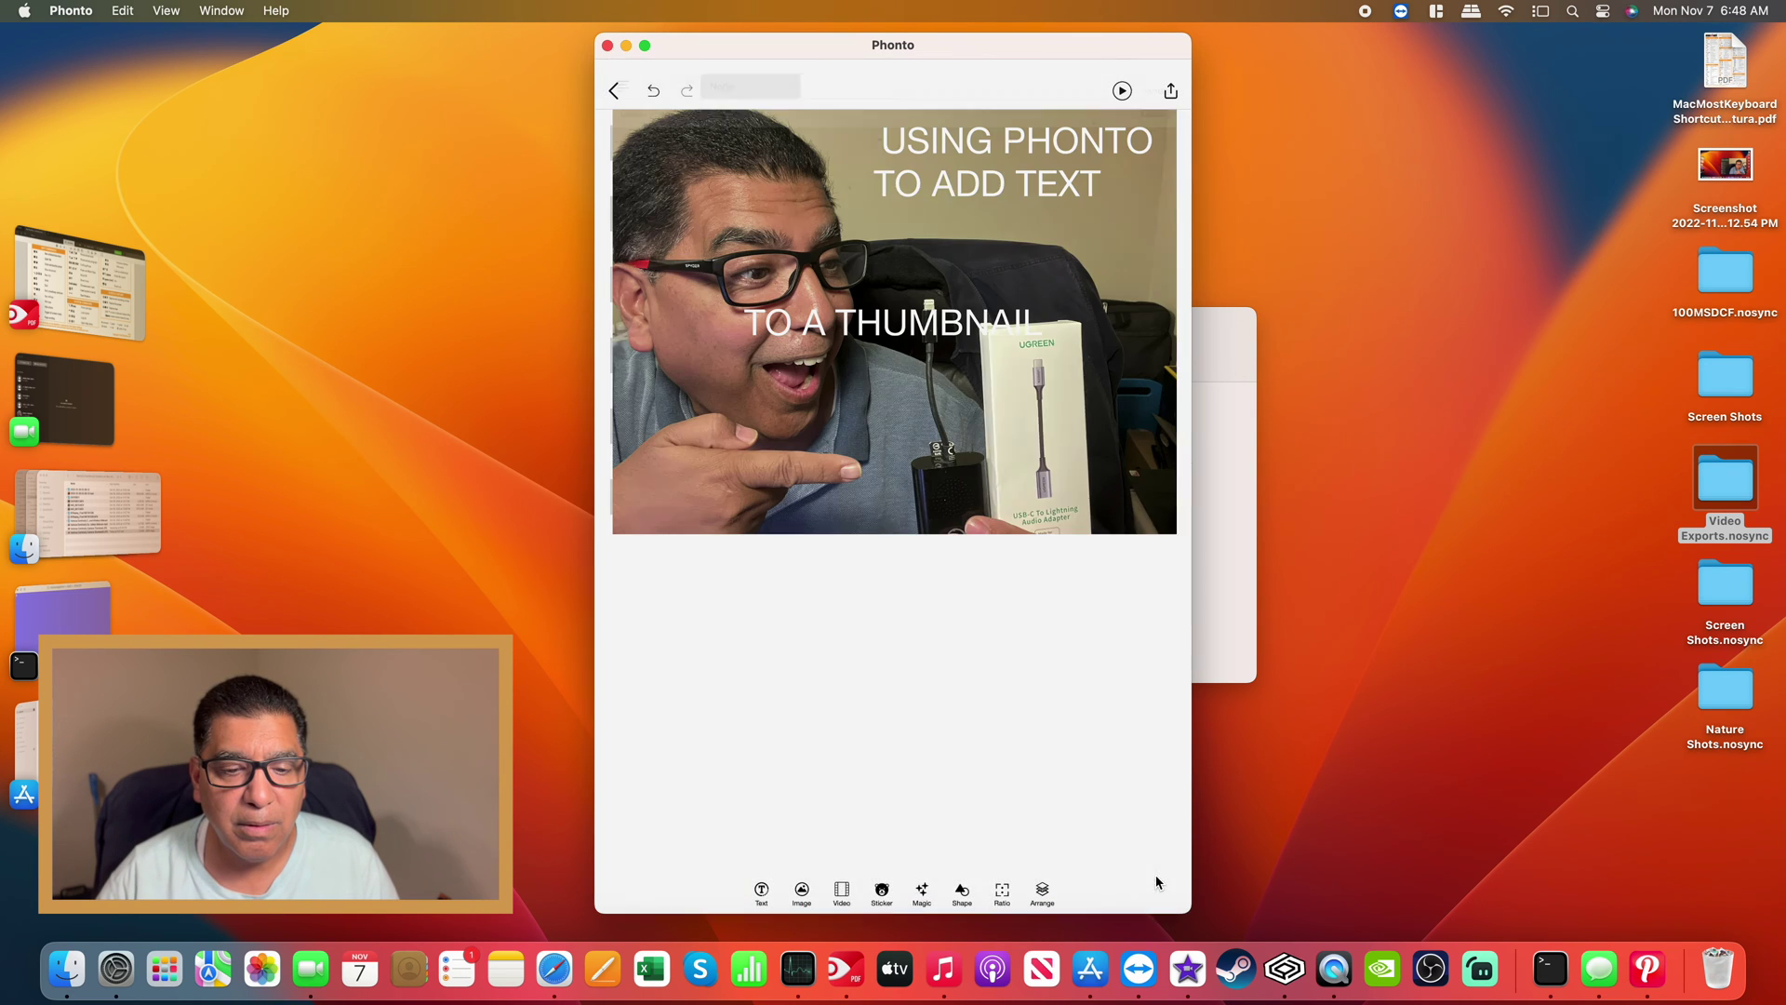
Drag TO A THUMBNAIL up beneath TO ADD TEXT, forming the three-line top-right title.
drag(937, 328, 1070, 227)
click(1054, 189)
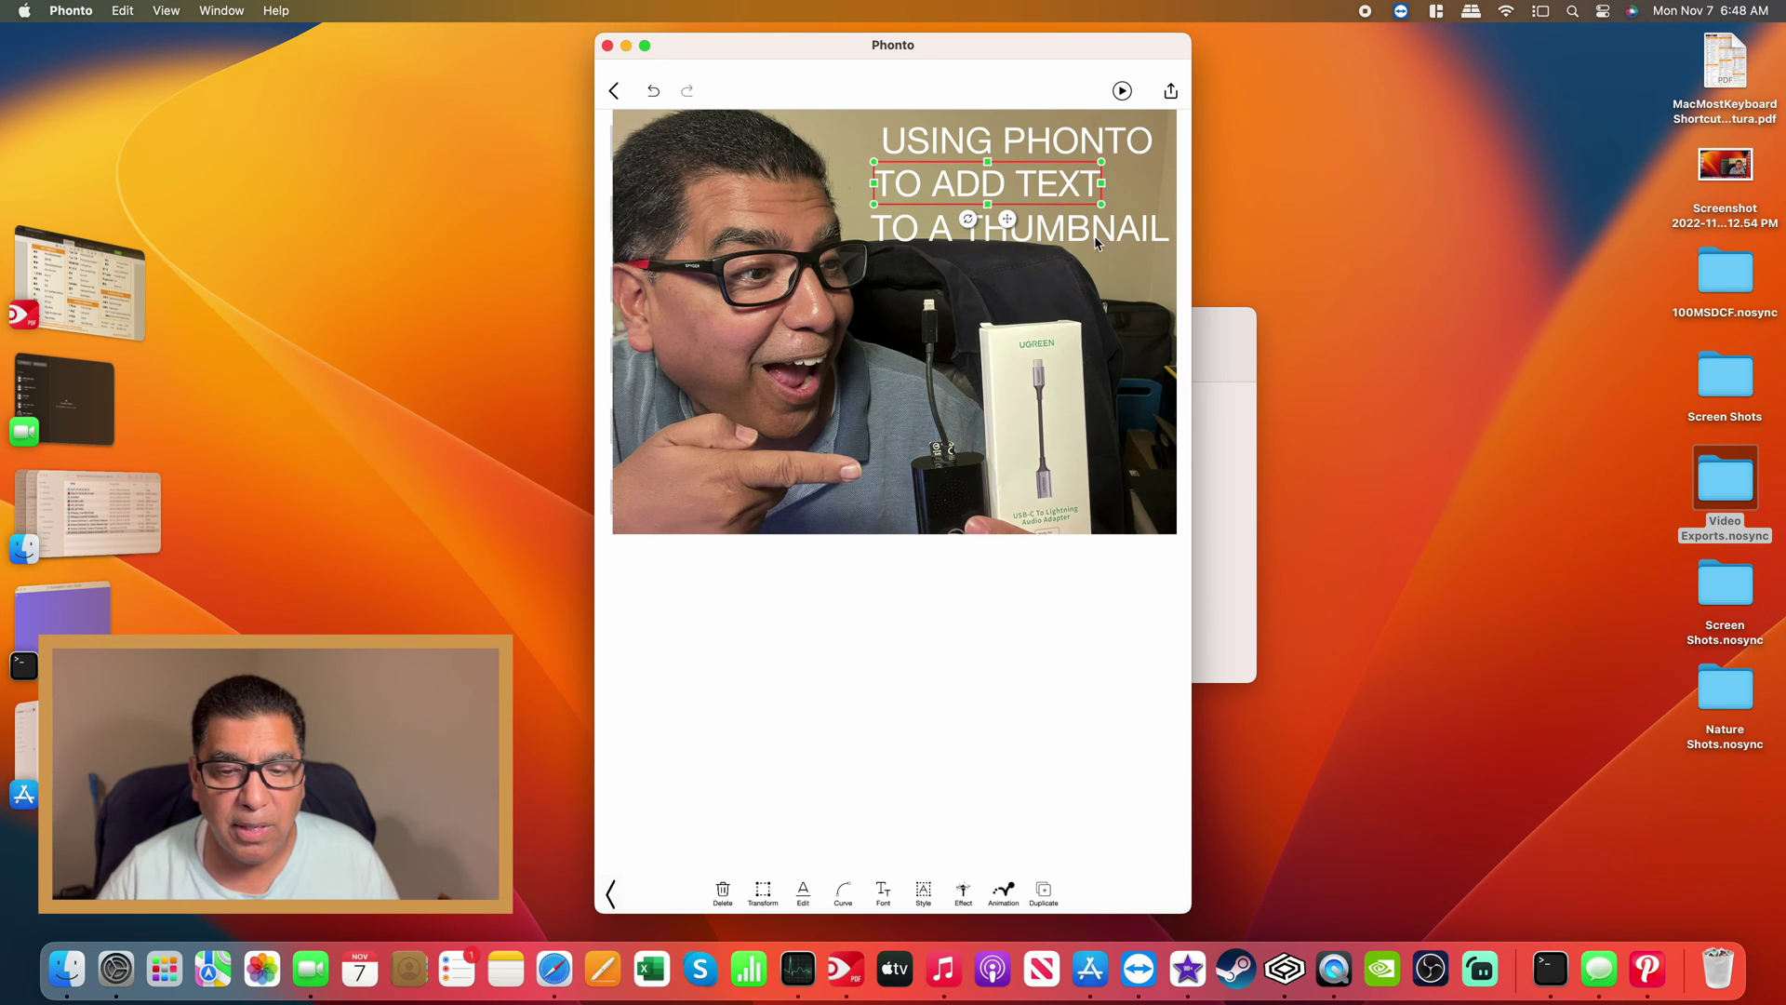
click(1121, 202)
click(1103, 326)
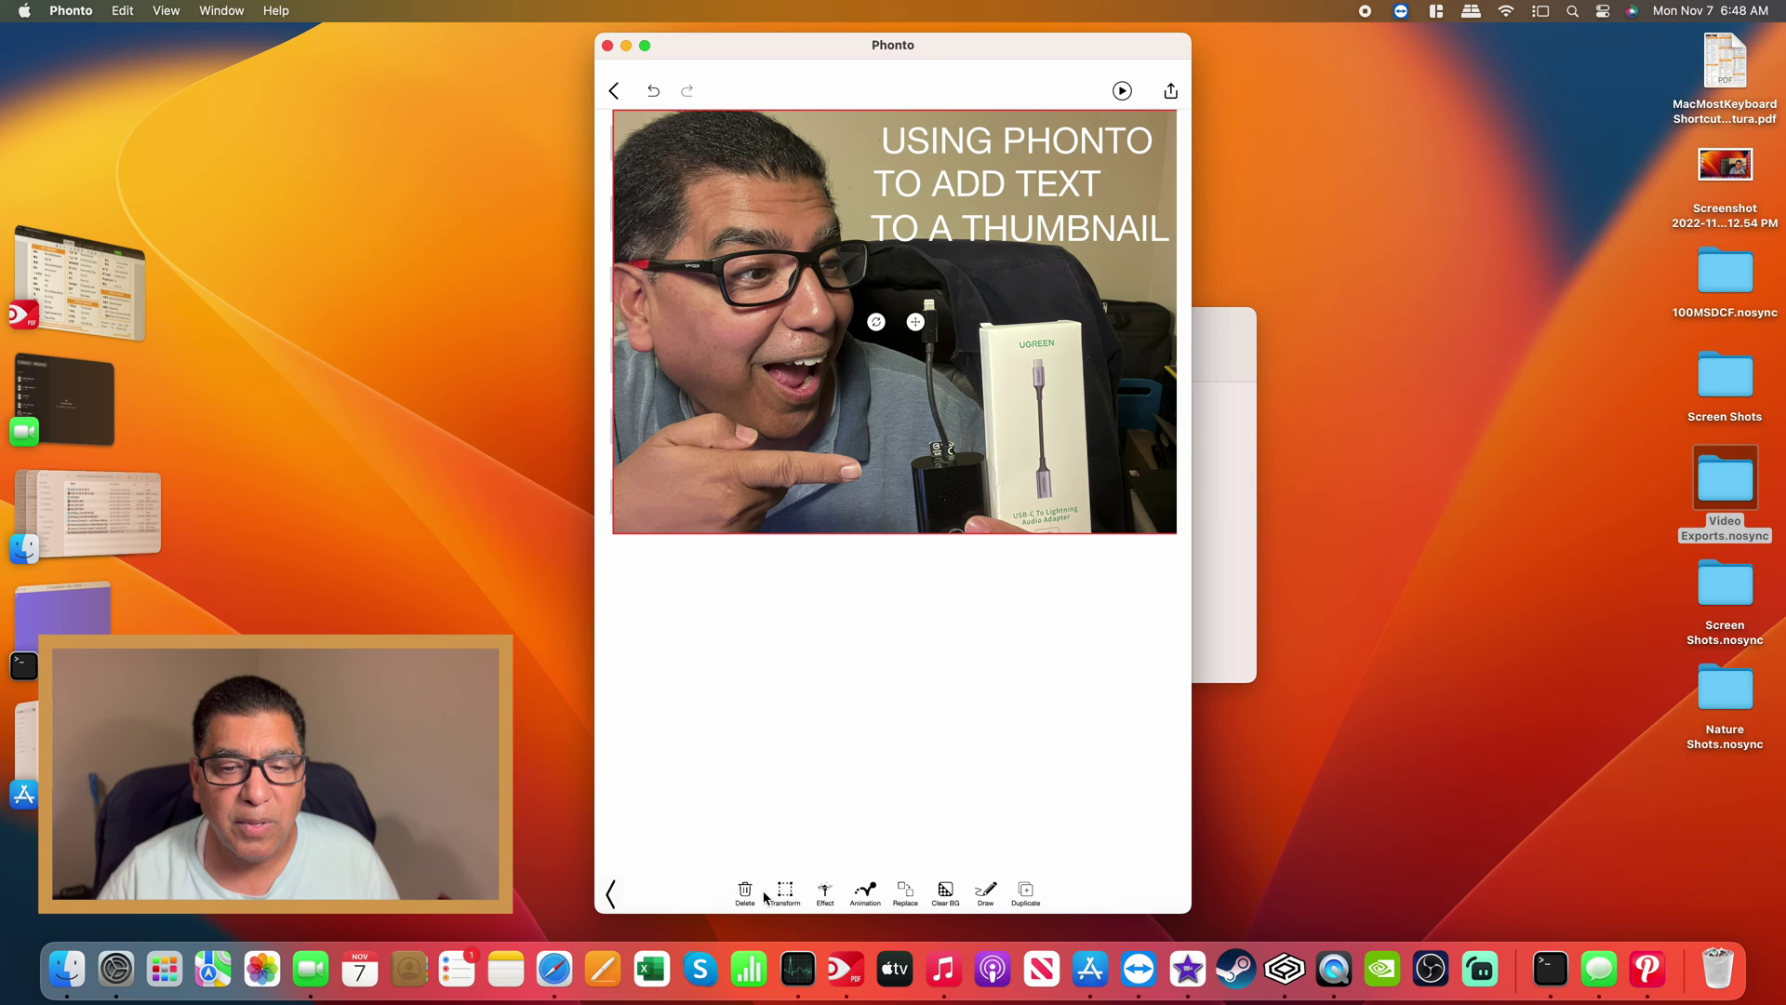
click(611, 895)
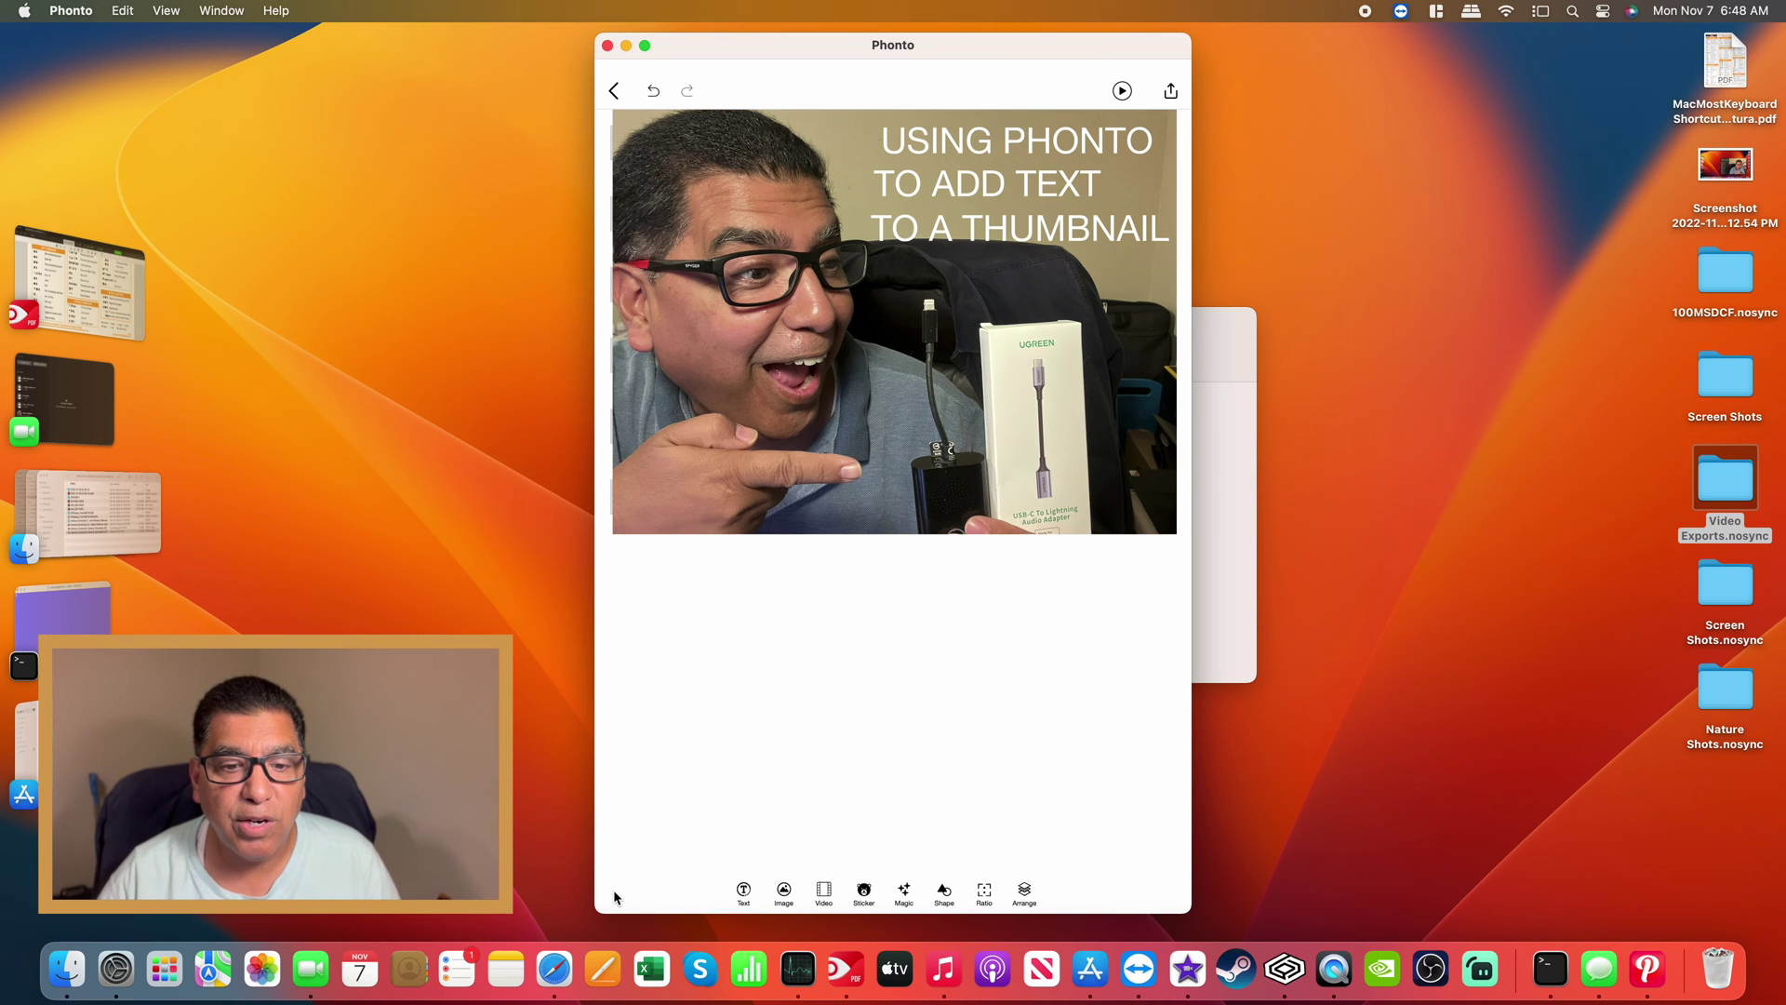
Save the image as Phonto.jpg on the Desktop, then open it in Preview to check it.
click(1170, 91)
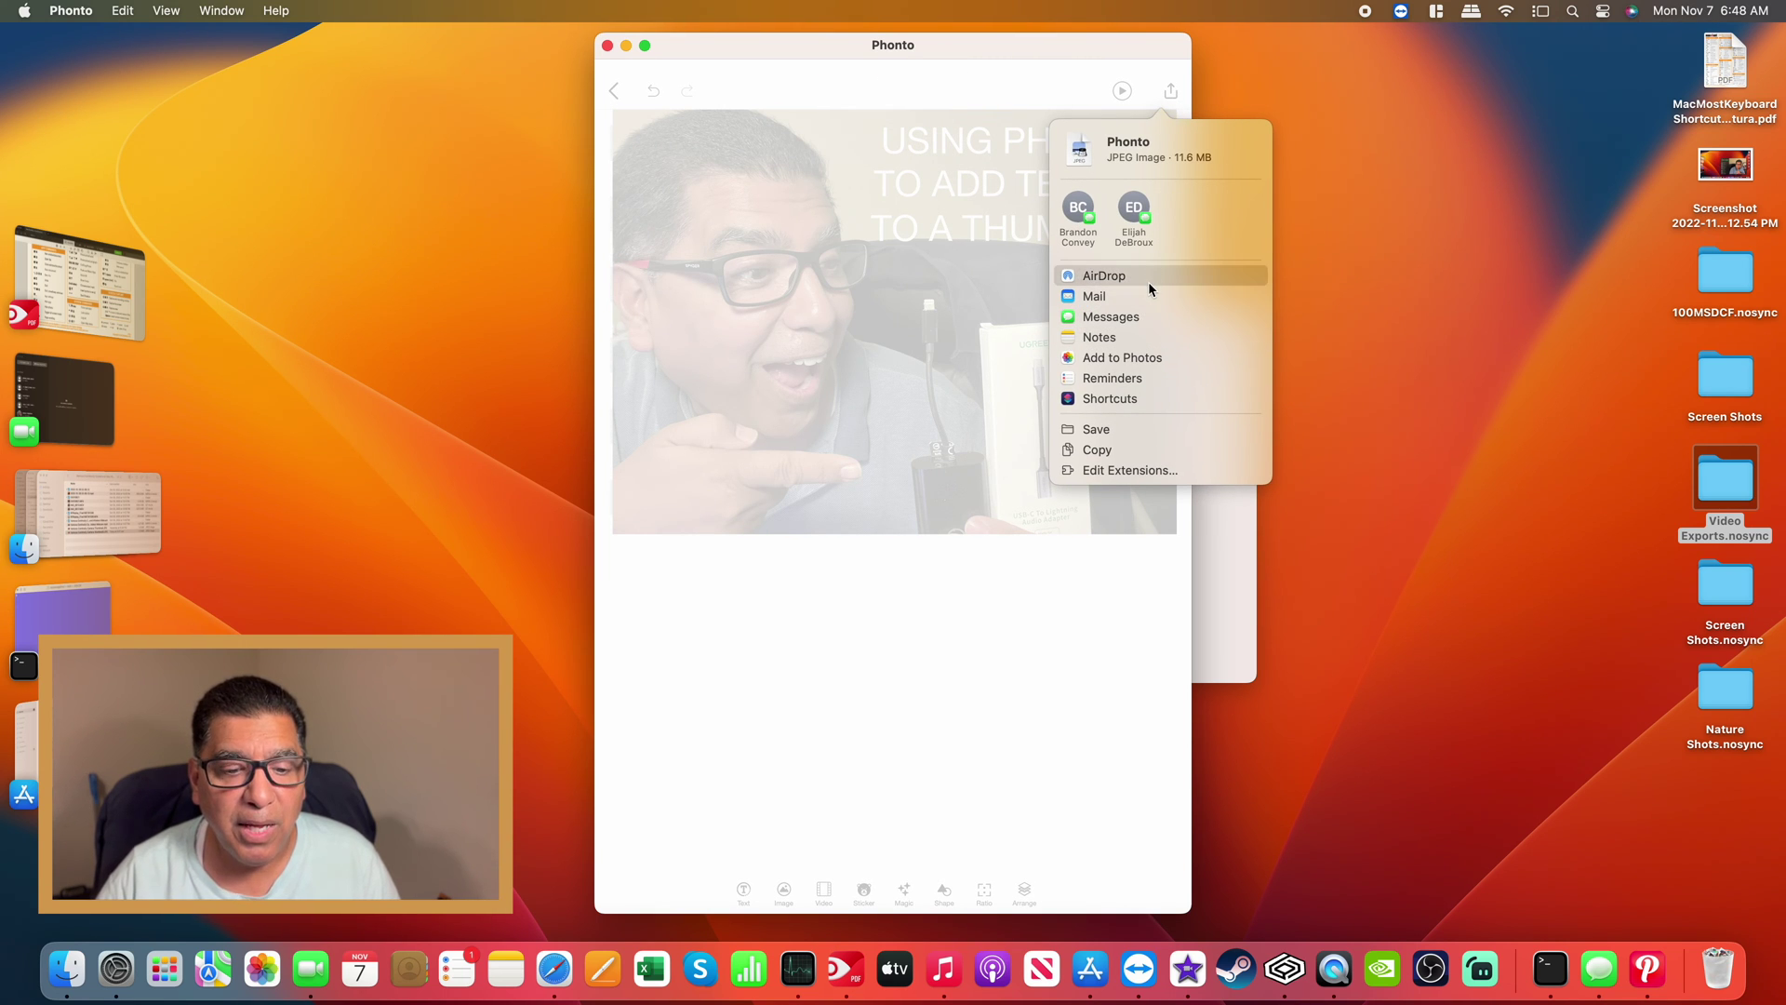
click(1097, 432)
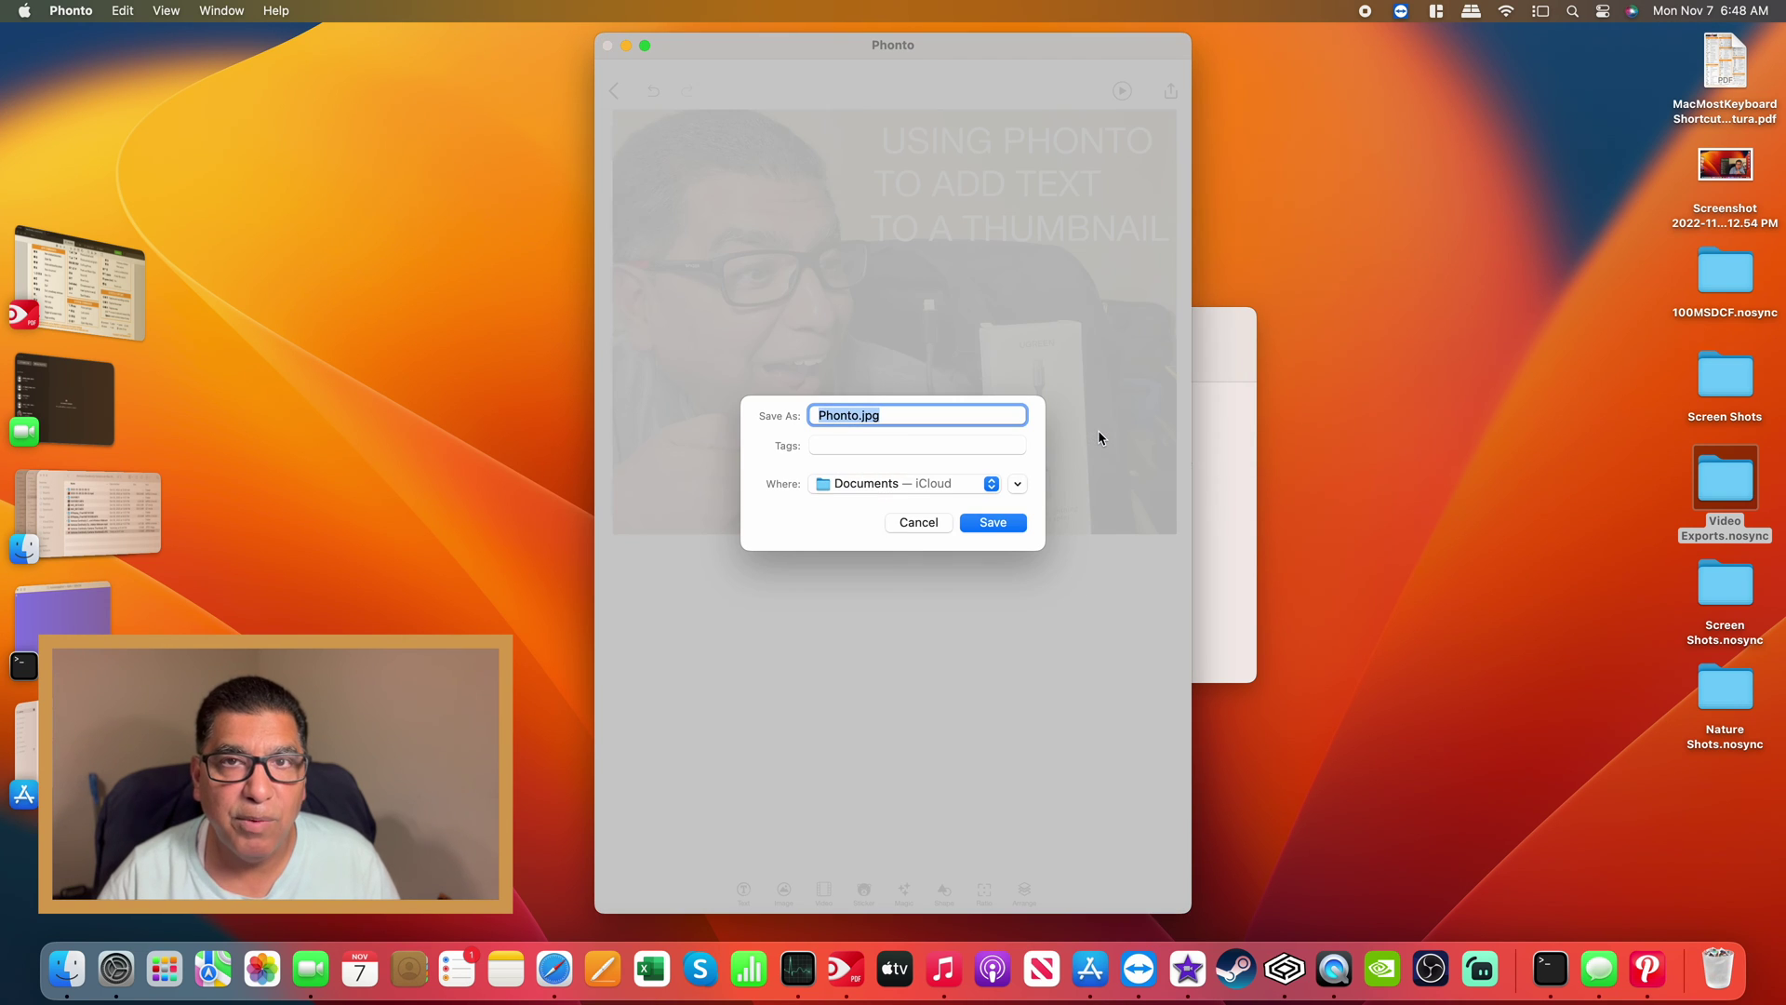
click(992, 485)
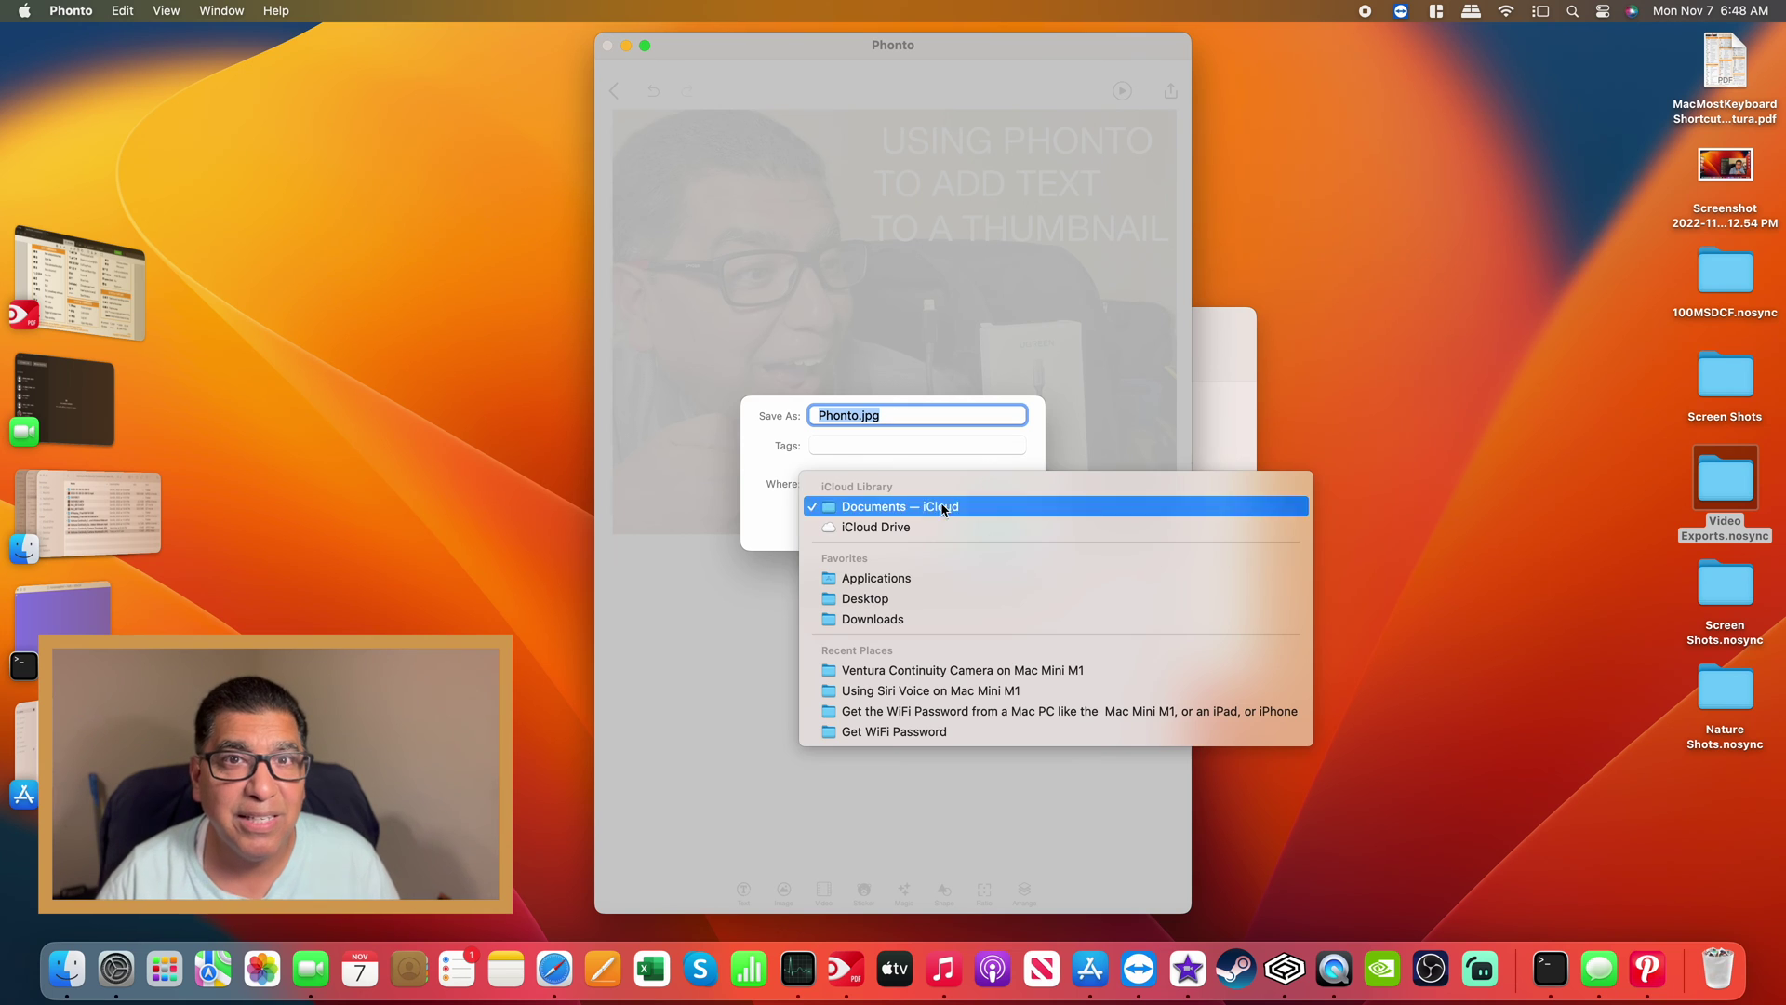
click(903, 598)
click(992, 521)
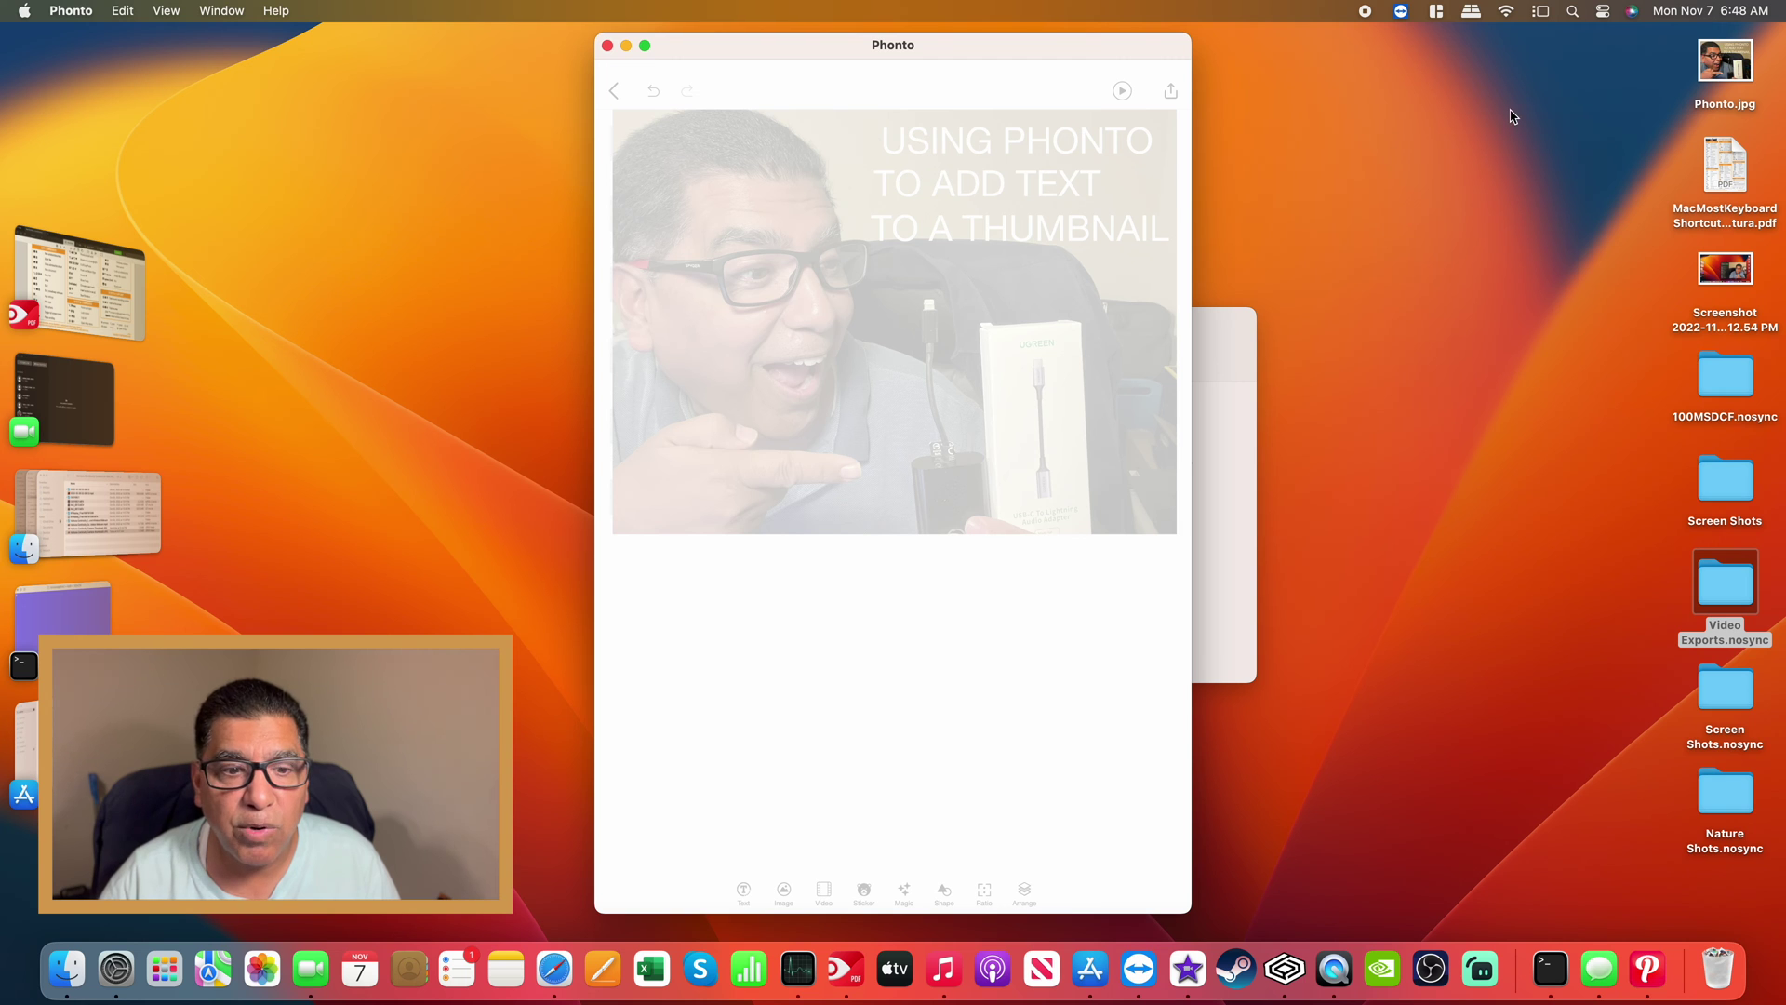
double_click(1711, 64)
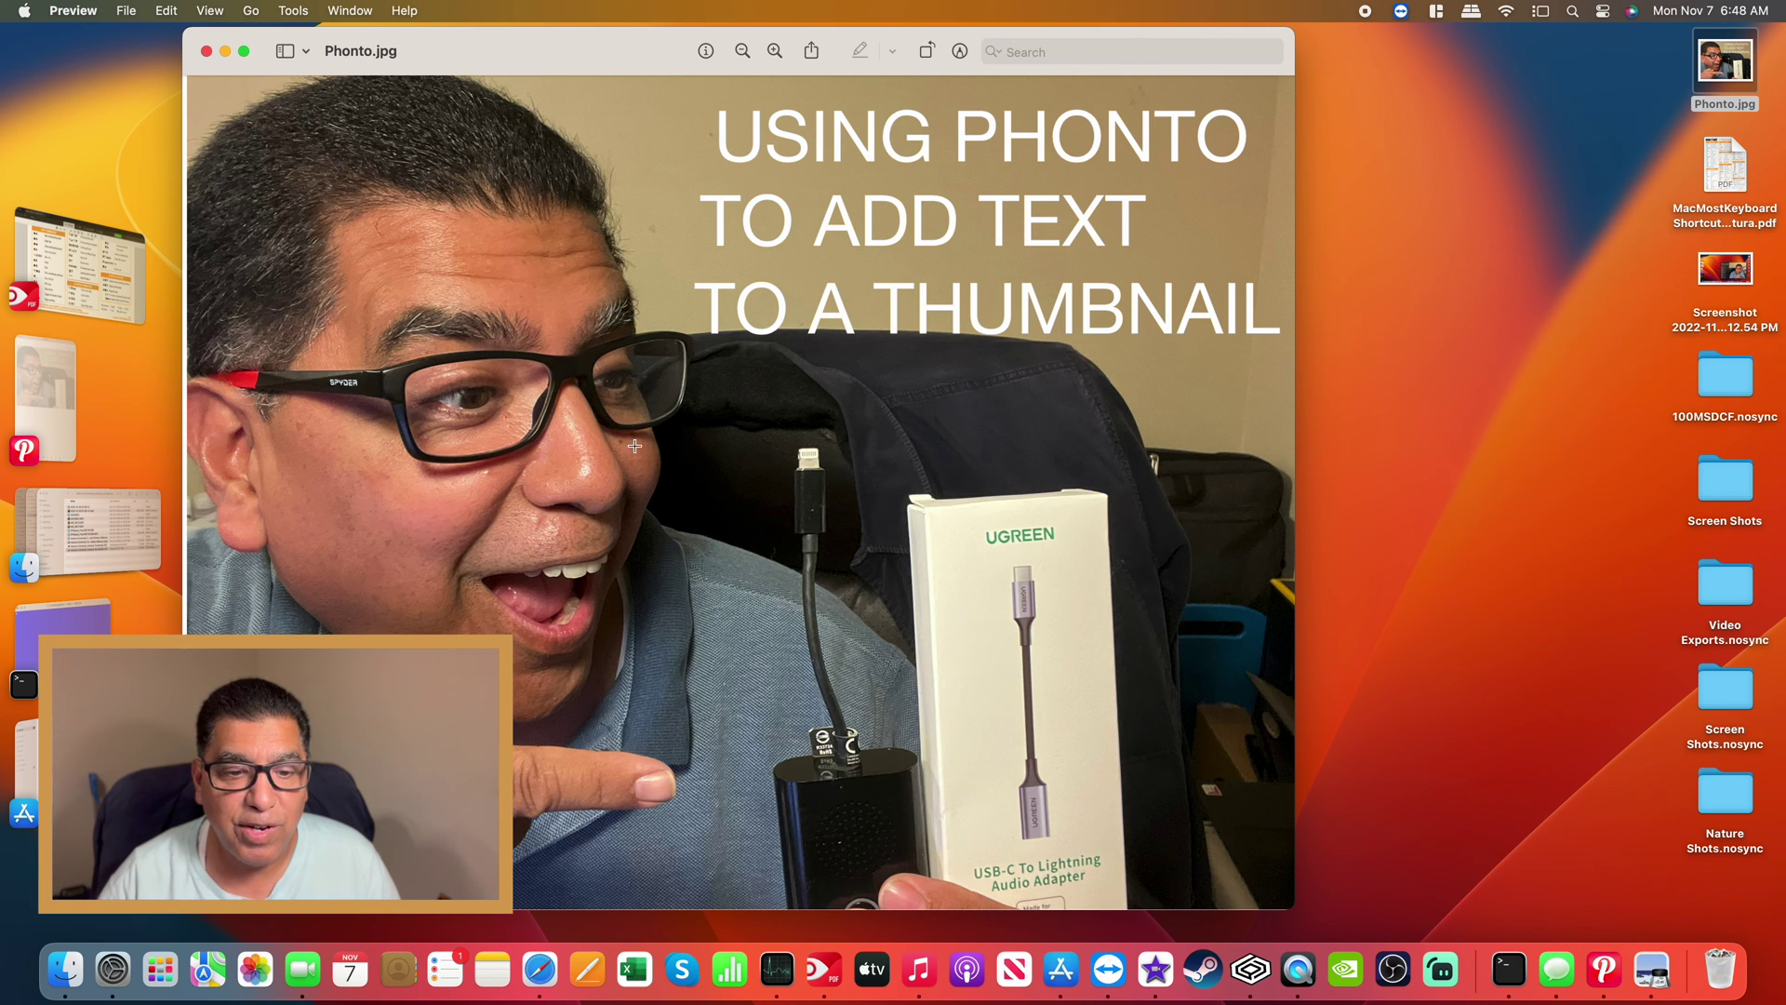
key(super+q)
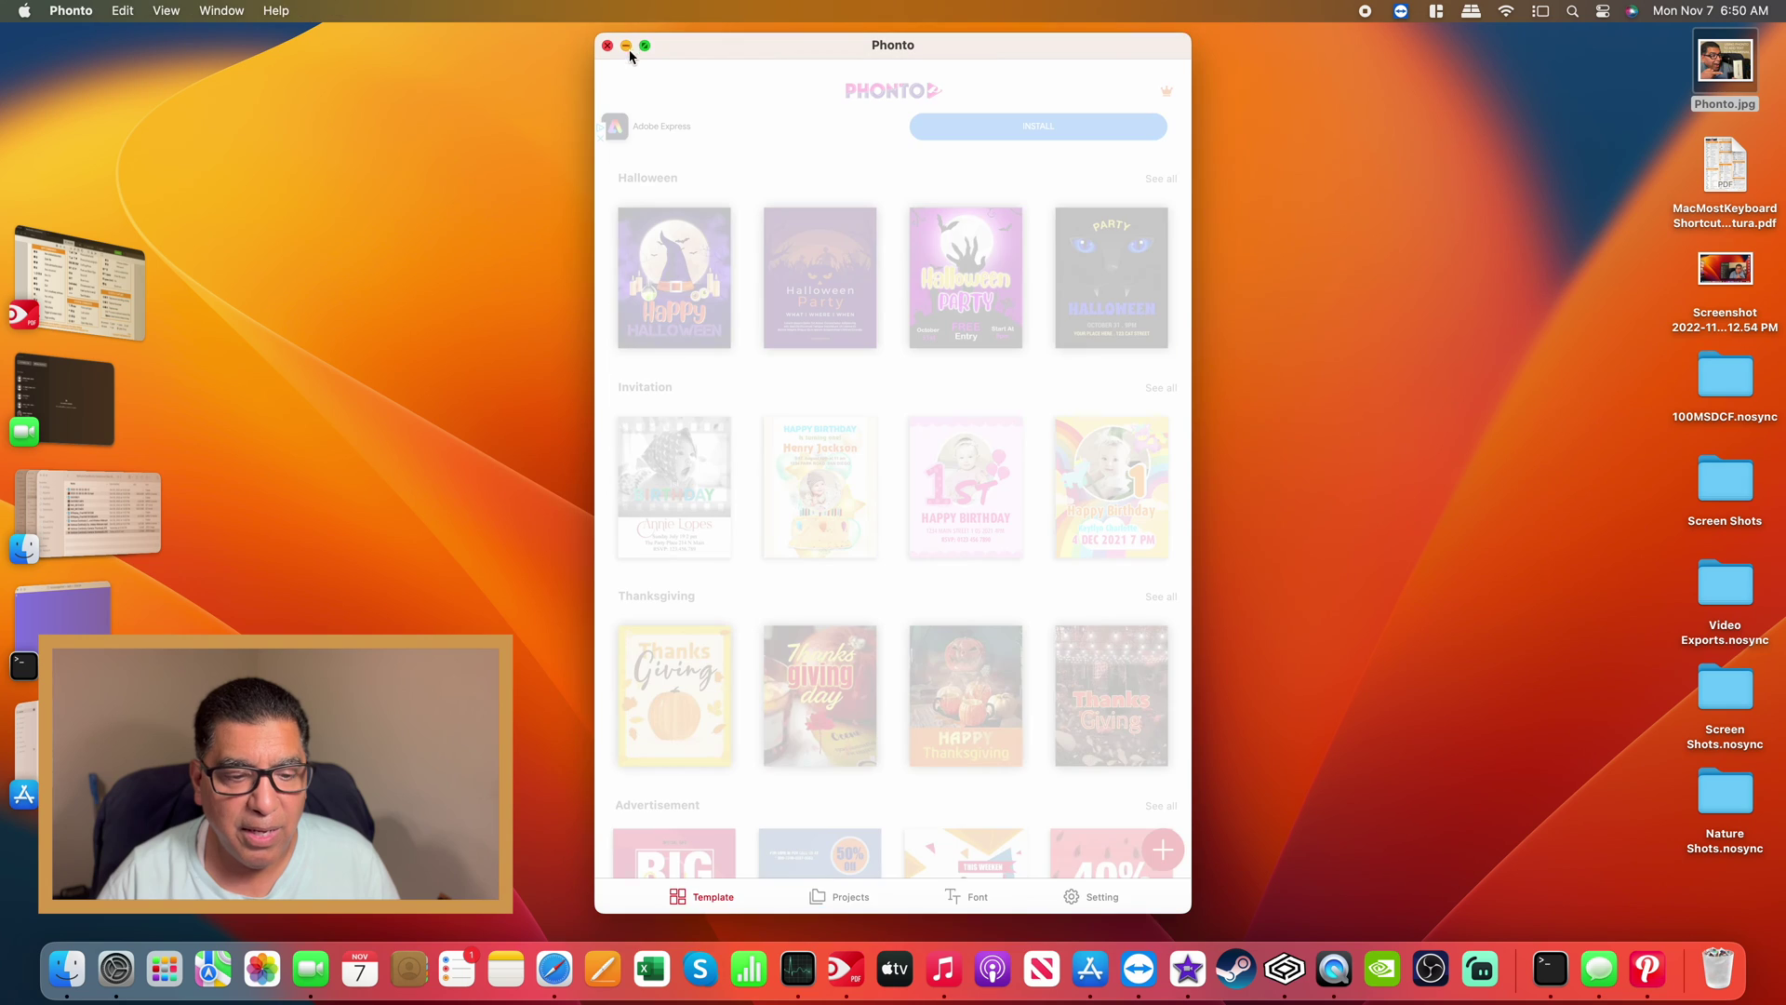